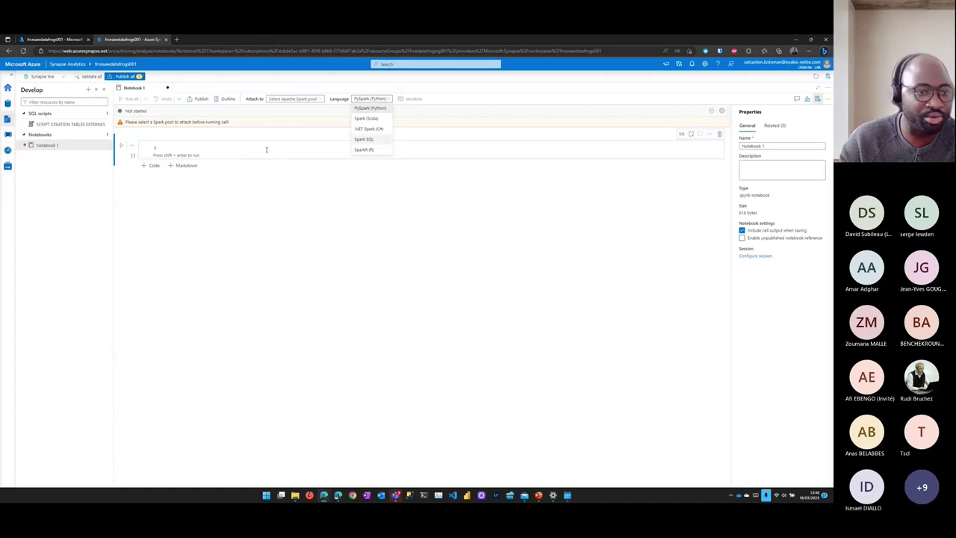
- Close Notebook 1 discarding its changes, and bring up the SQL script SCRIPT CREATION TABLES EXTERNES
click(169, 88)
click(370, 292)
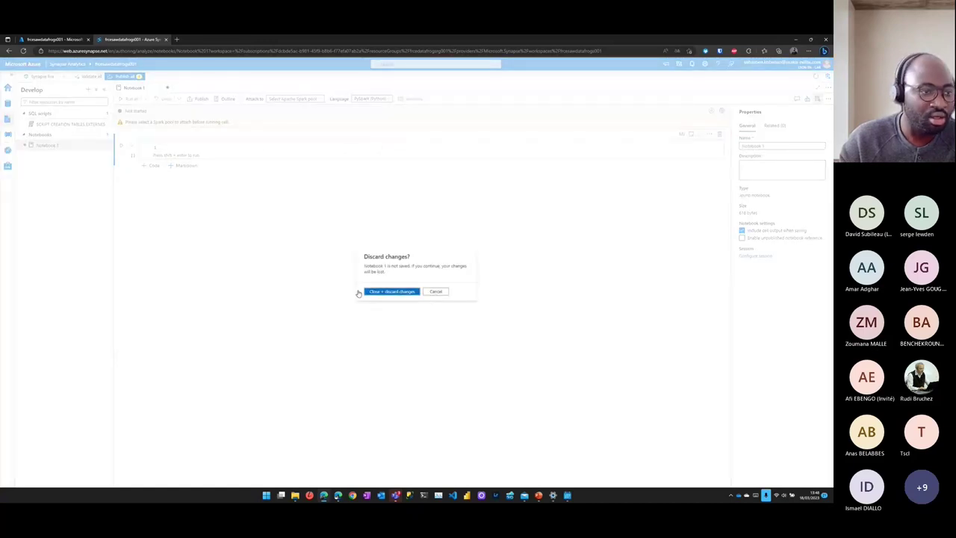
click(77, 124)
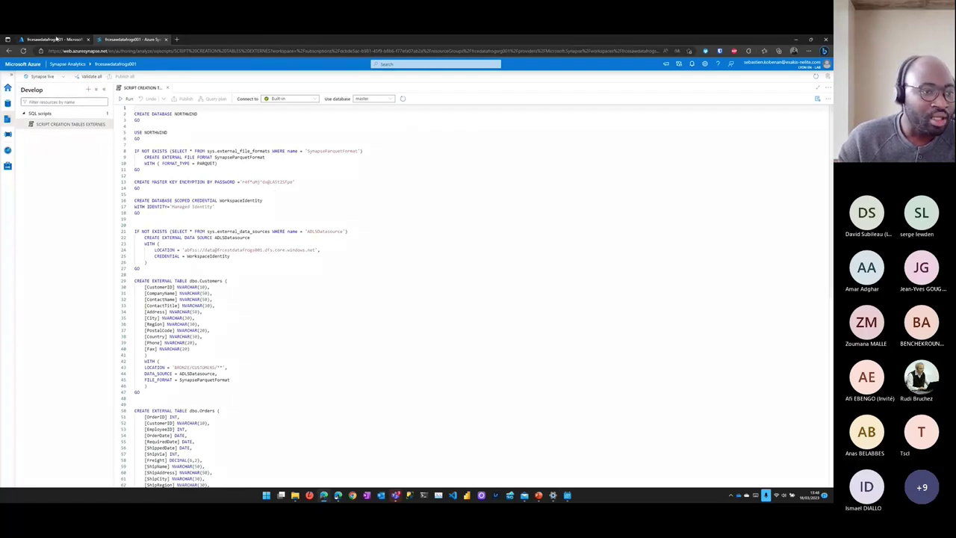
- Switch to the Azure portal and open the list of containers in the storage account frcestdatafrogs001
key(ctrl+Page_Up)
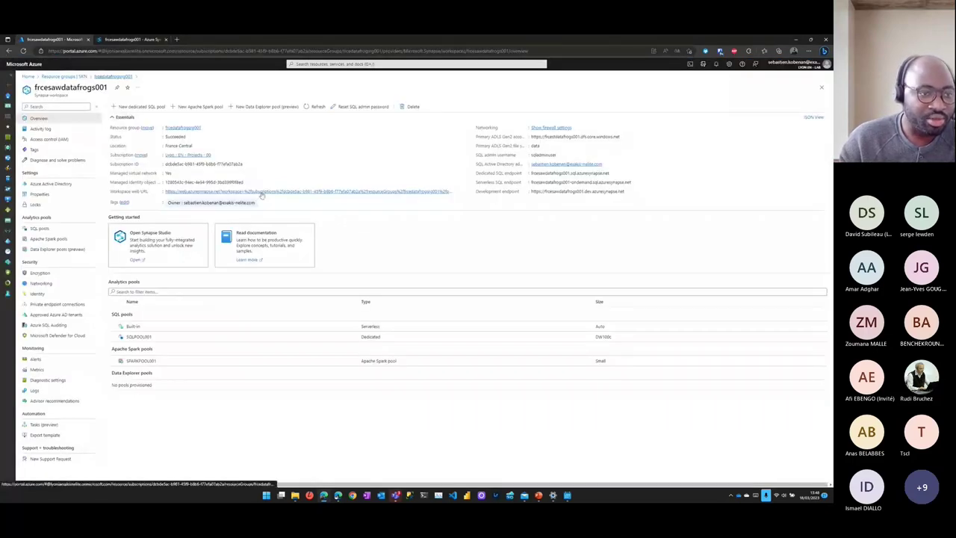
click(112, 76)
click(252, 235)
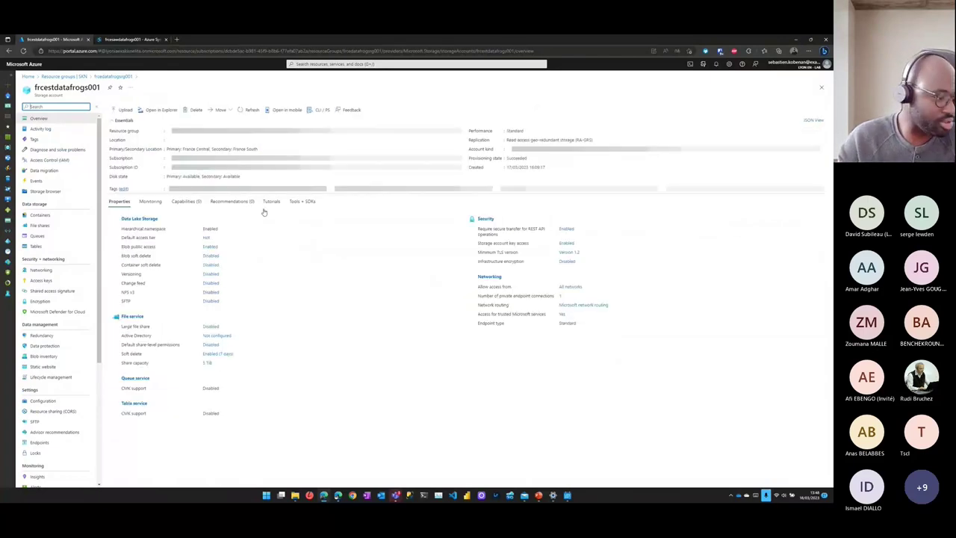
click(142, 218)
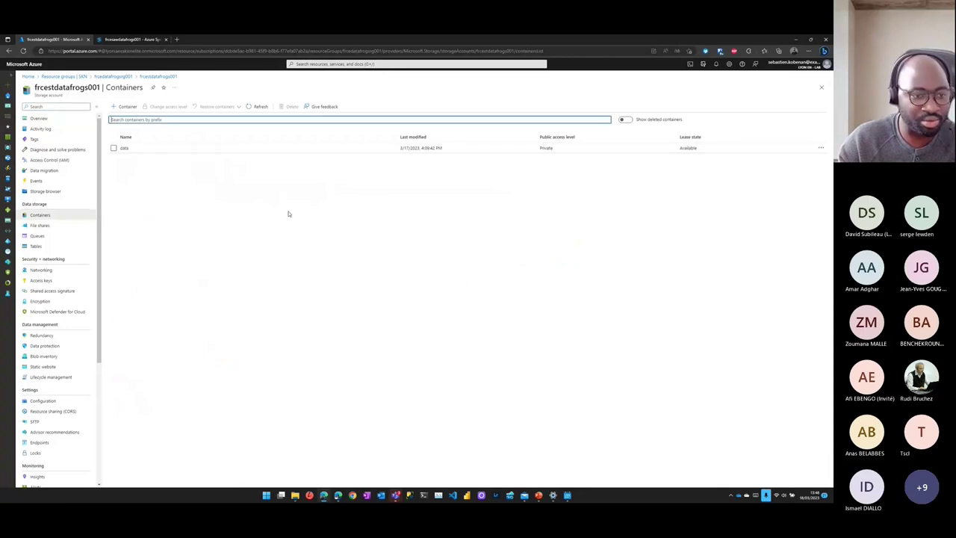
- Browse the data container to BRONZE/ALPHABETICAL_LIST_OF_PRODUCTS/2023/03/17 and examine the stored Parquet file
click(124, 148)
click(180, 159)
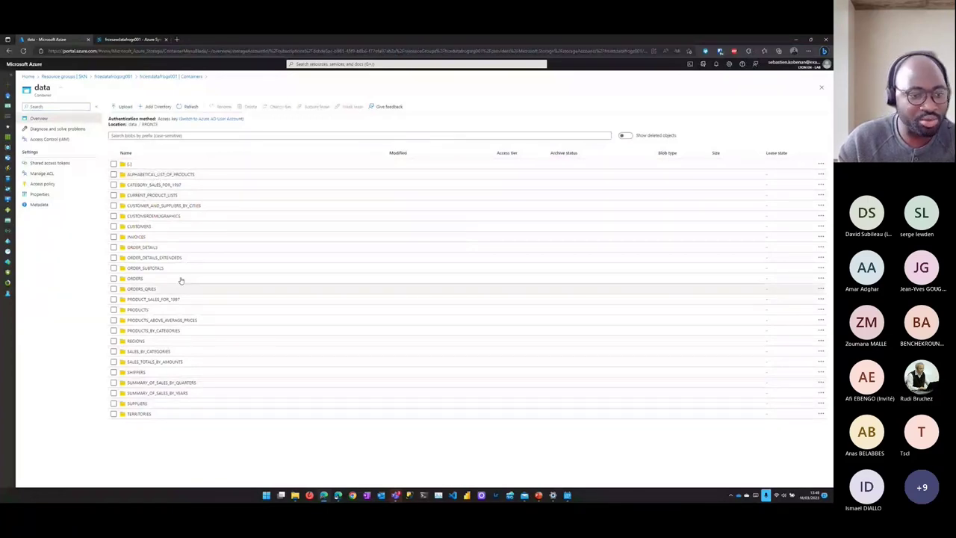
click(163, 174)
click(166, 175)
click(202, 175)
click(204, 176)
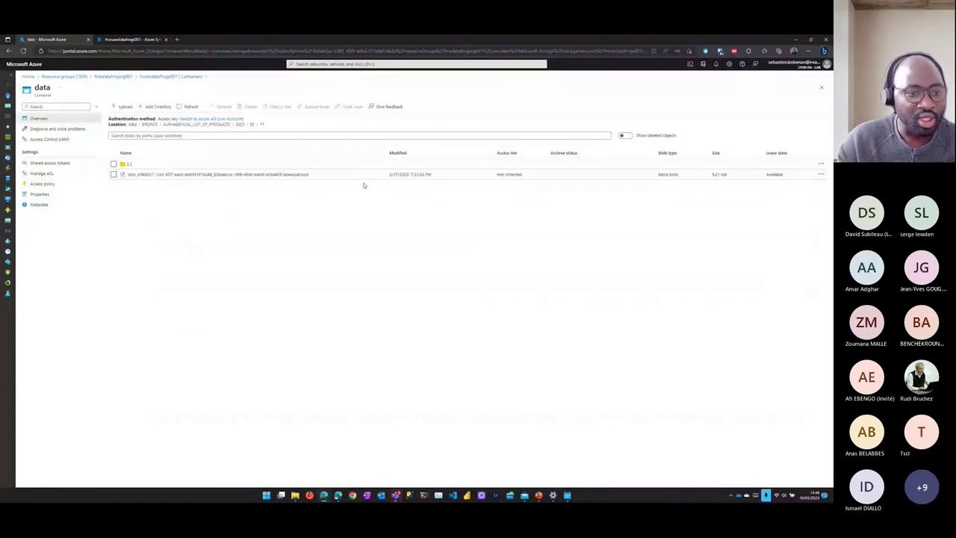
key(ctrl+Tab)
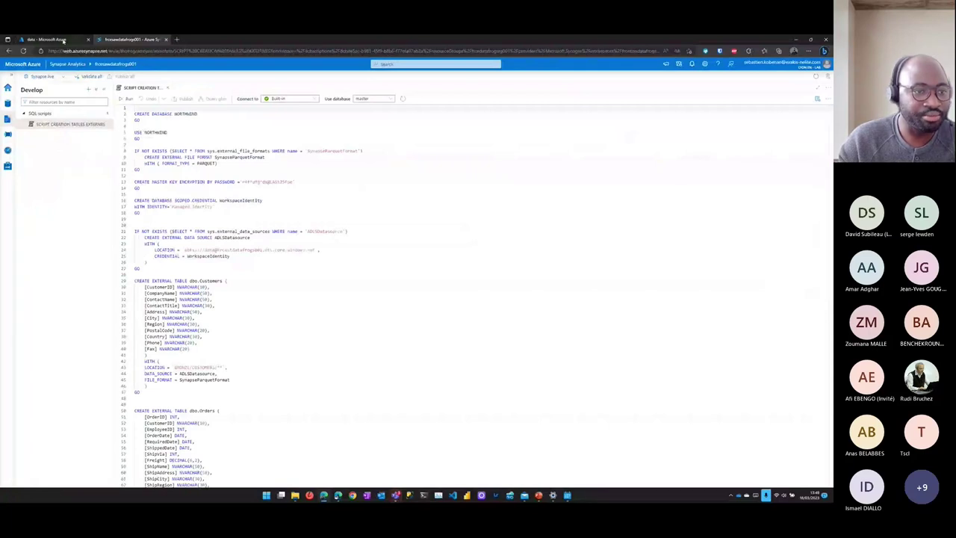
key(ctrl+Tab)
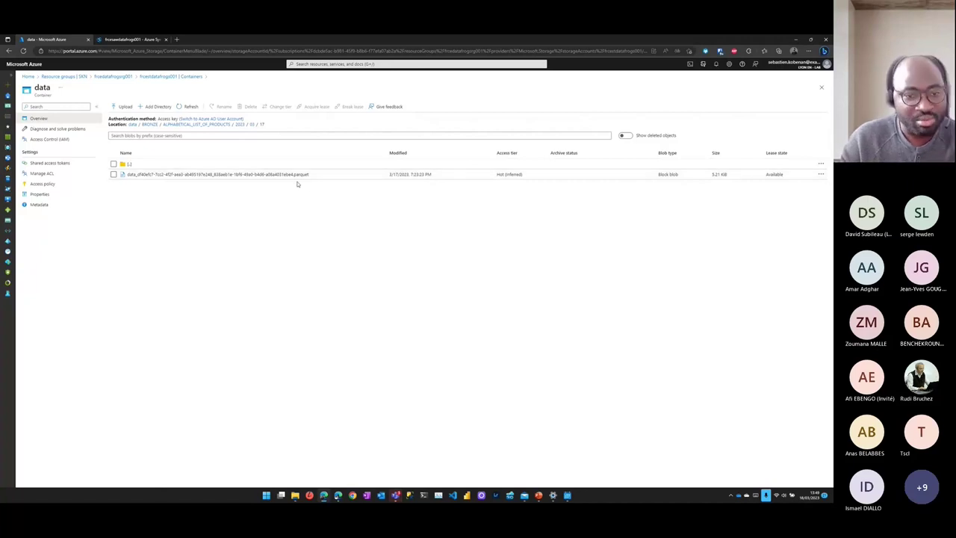
- Back in Synapse Studio, browse the linked Data Lake Storage Gen2 account's primary data container to its BRONZE folder
click(142, 39)
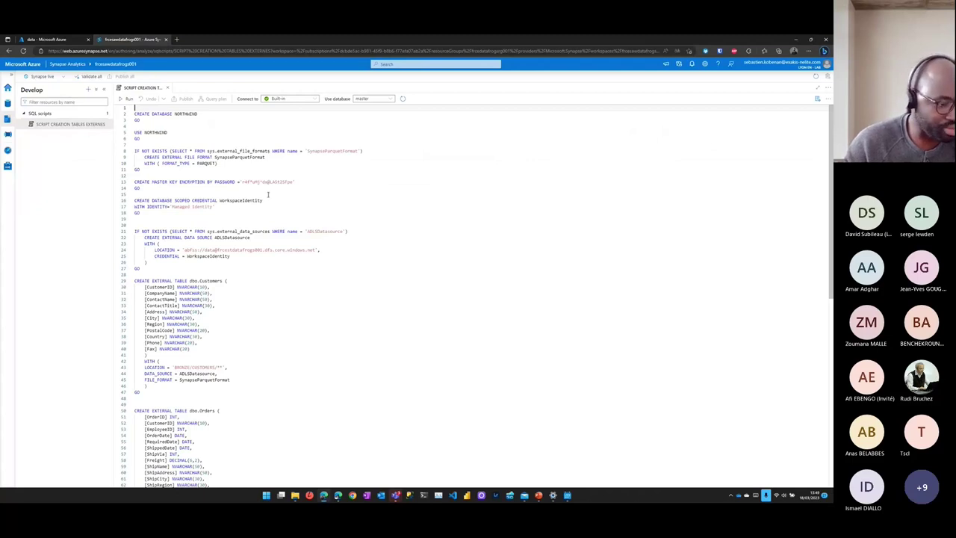
click(8, 105)
click(84, 102)
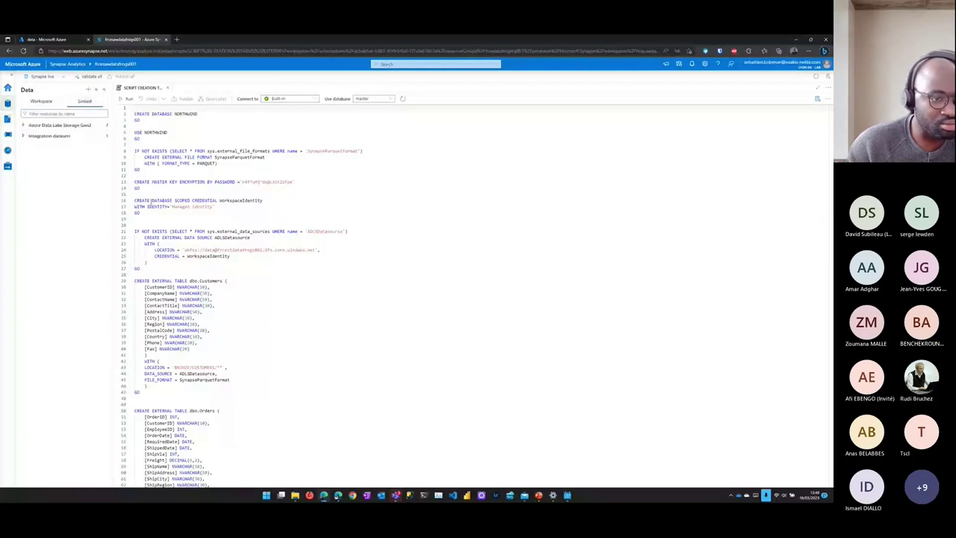
click(82, 126)
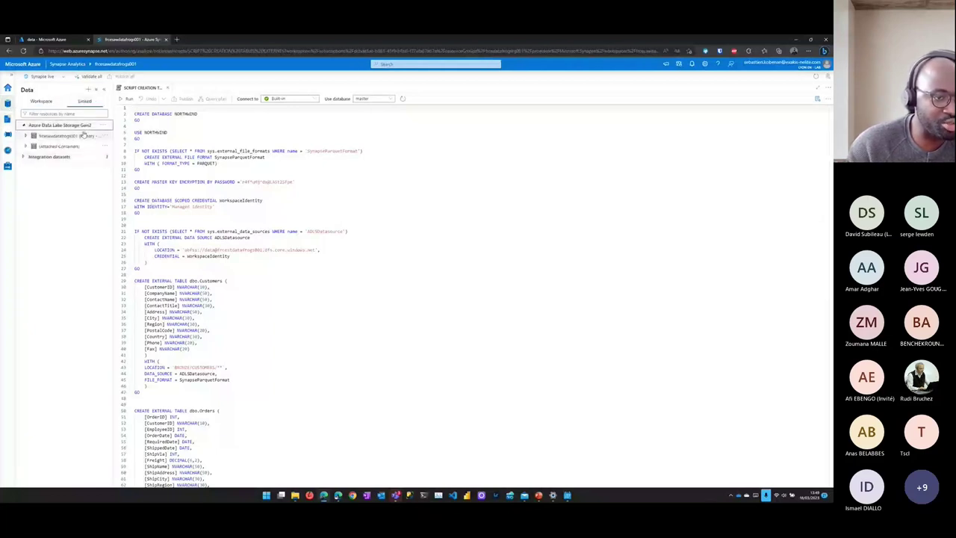
click(65, 40)
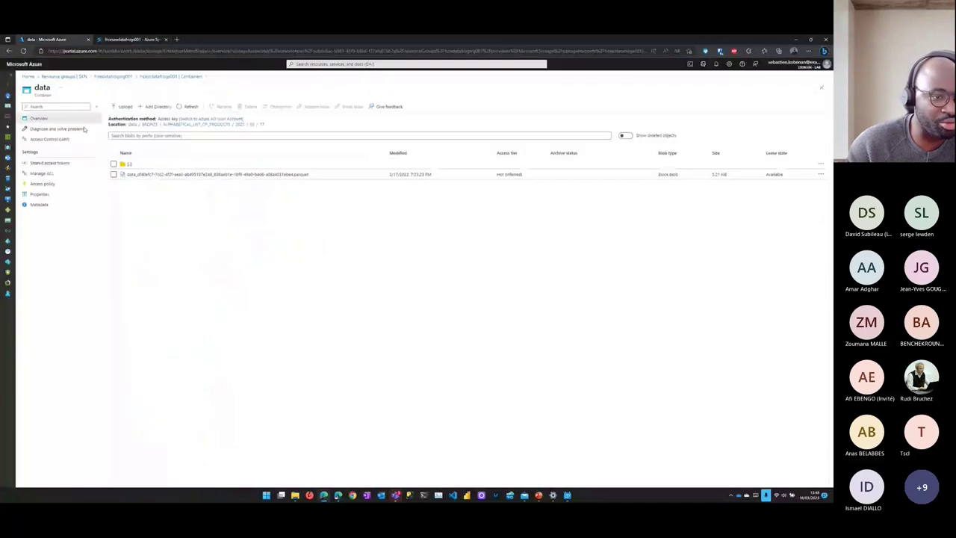
click(150, 41)
click(63, 138)
click(54, 145)
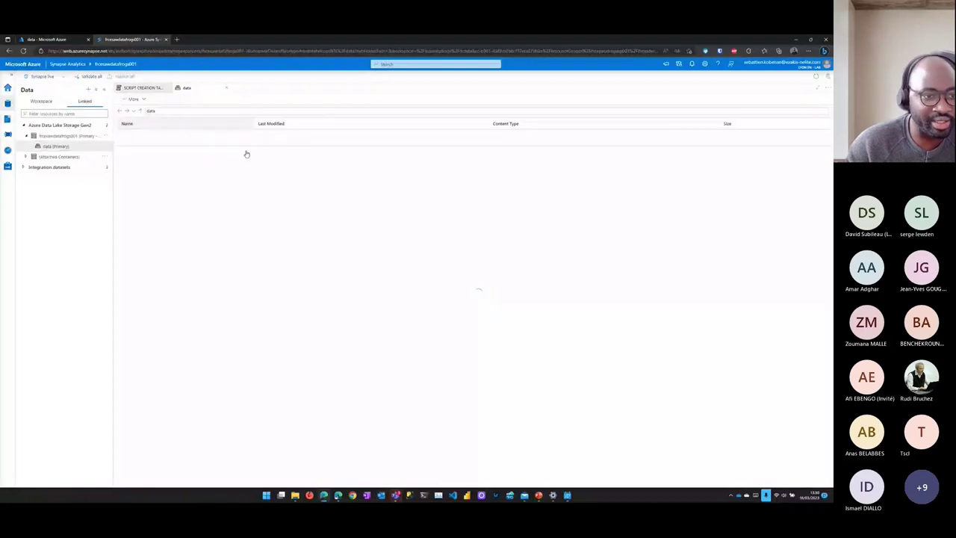
double_click(134, 134)
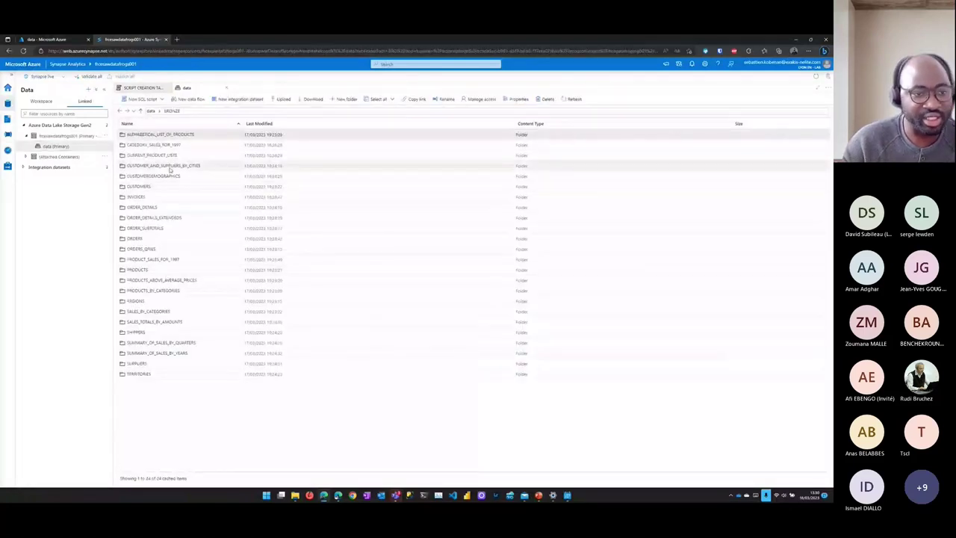
- Generate a Select TOP 100 rows SQL script for the CUSTOMERS folder with Parquet format as file type, and run it
right_click(156, 188)
mouse_move(179, 192)
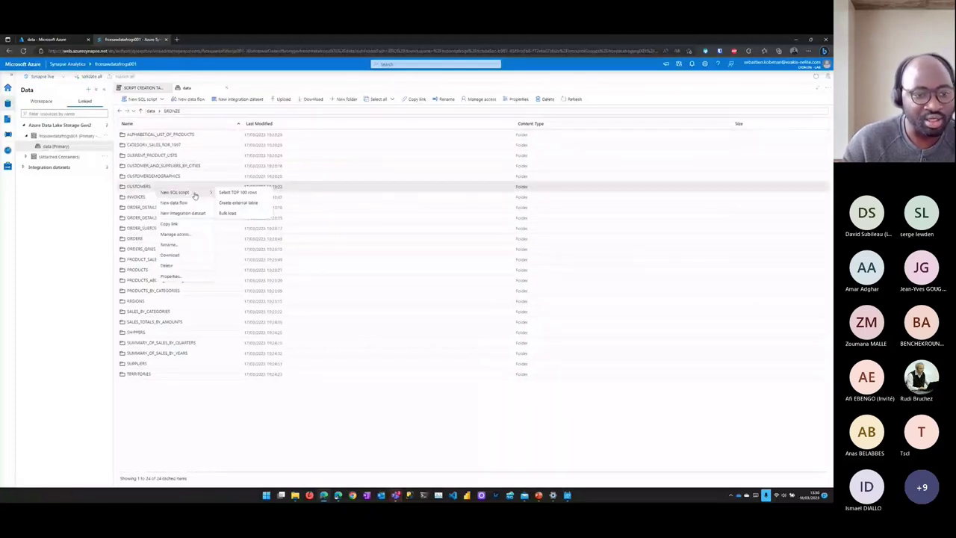
click(231, 192)
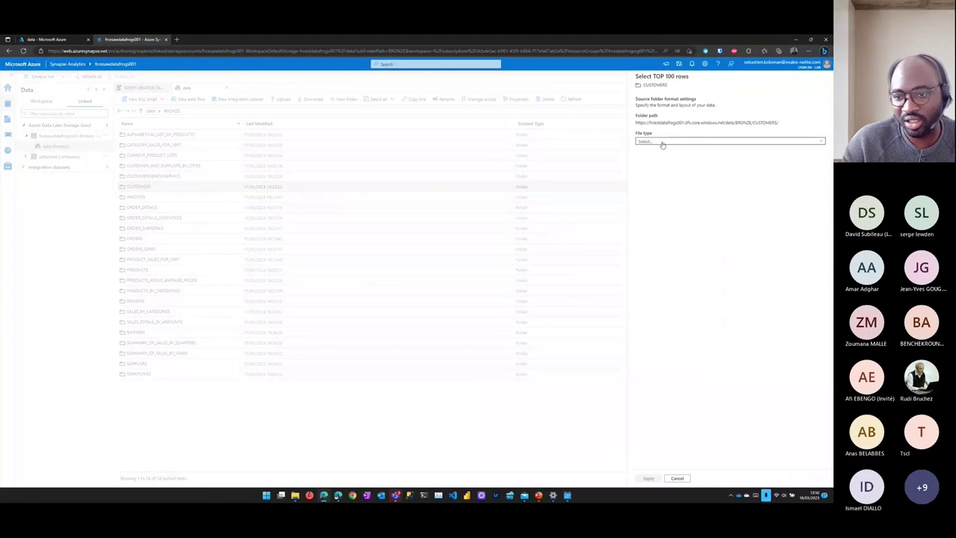
click(661, 143)
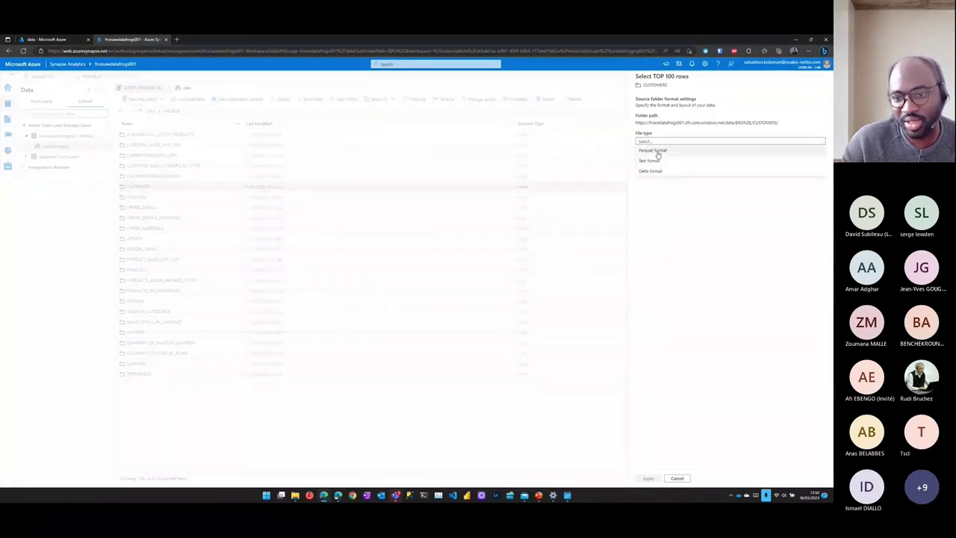
click(660, 152)
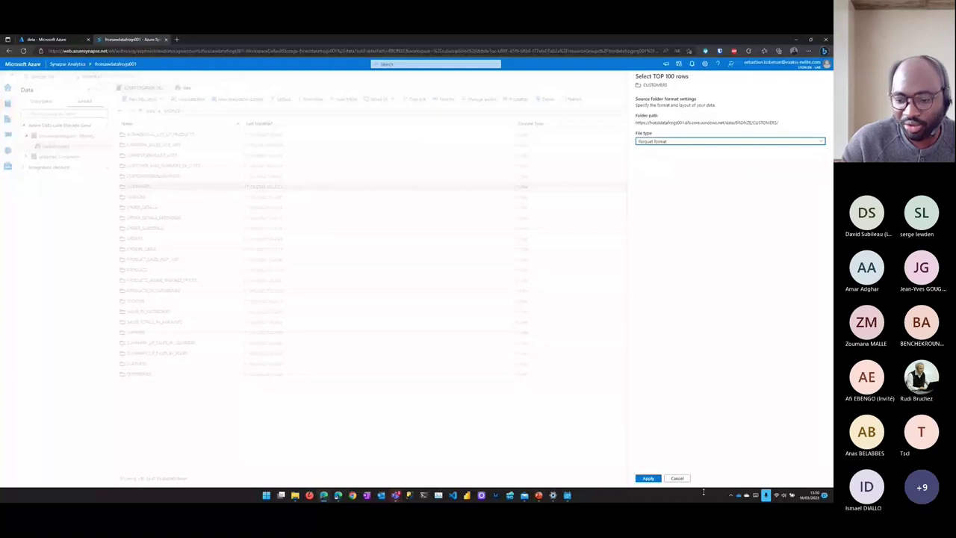
click(657, 478)
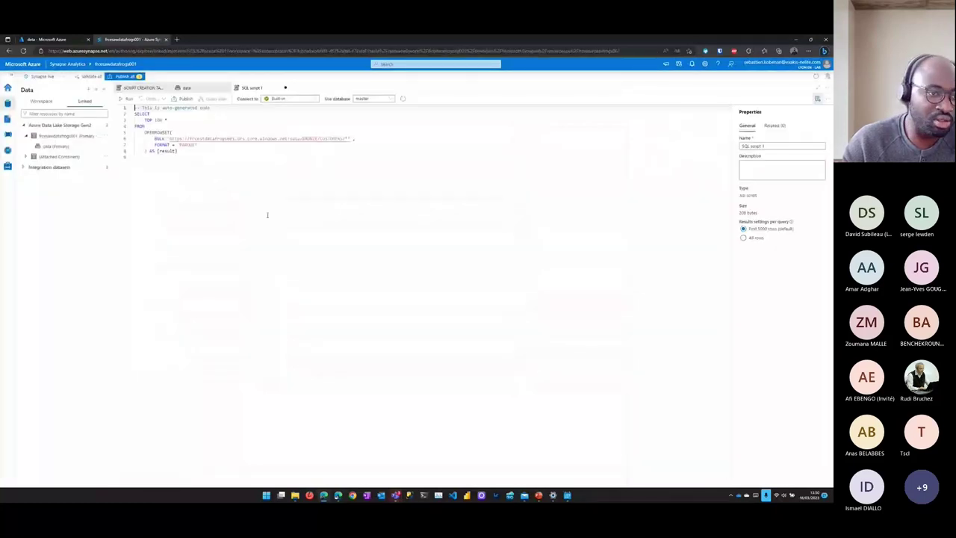
click(128, 99)
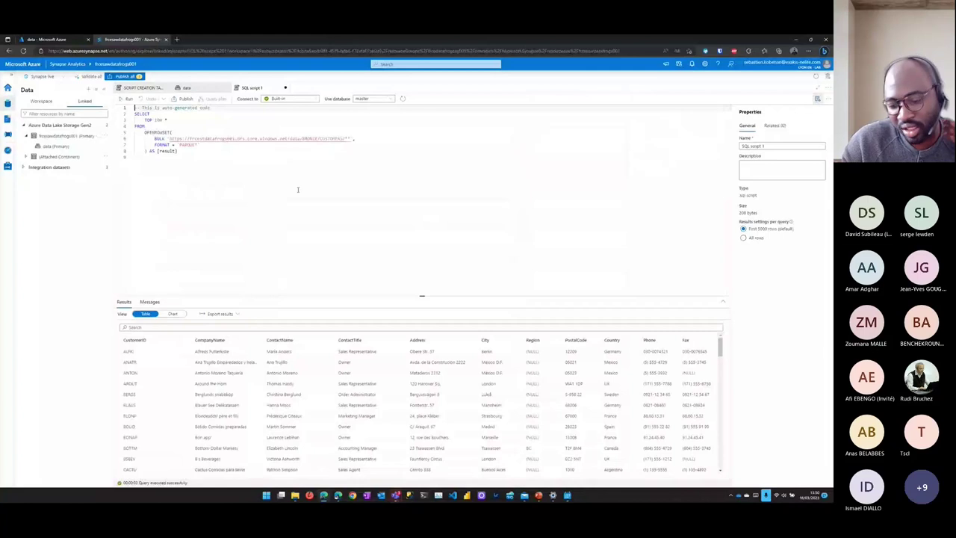
- Examine the query's OPENROWSET block and TOP 100 clause, along with the returned customer rows
drag(146, 132, 279, 145)
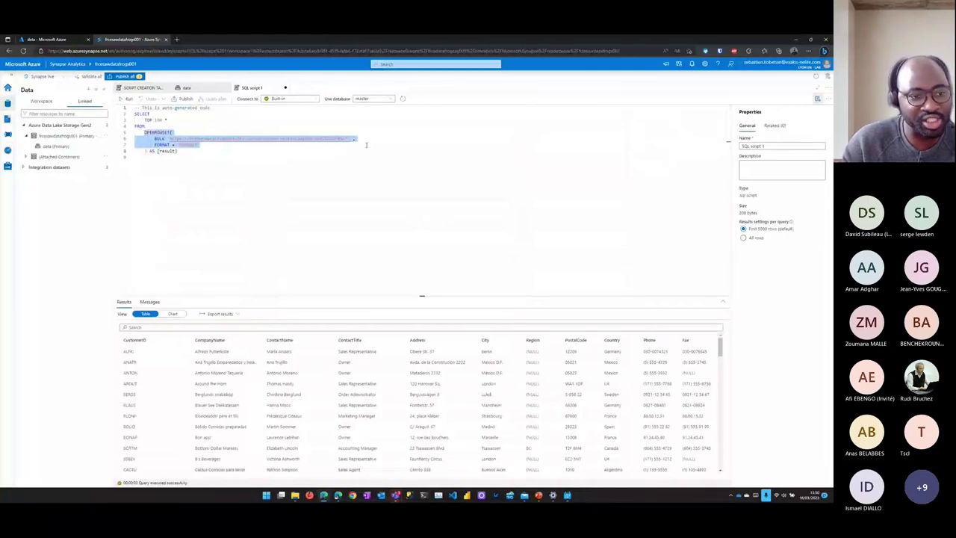
drag(366, 145, 365, 152)
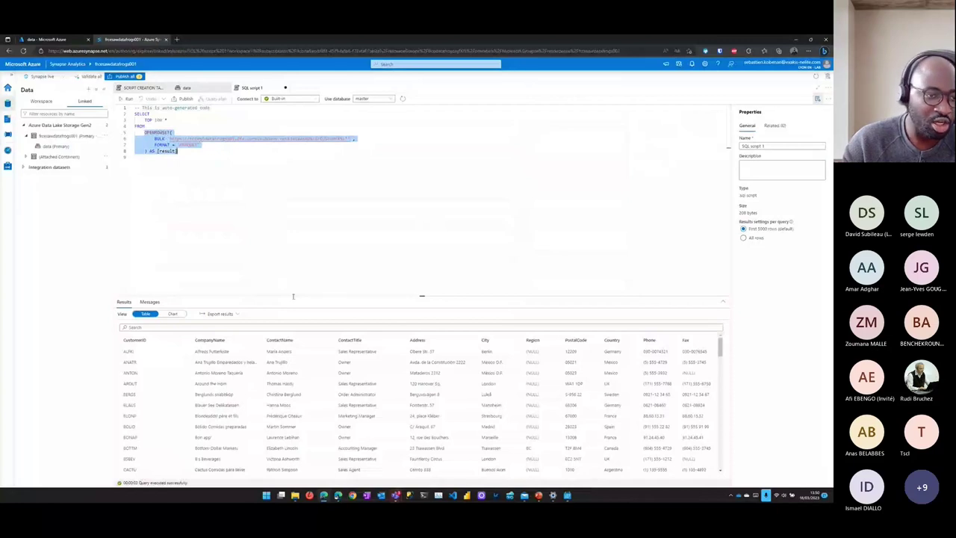
click(174, 119)
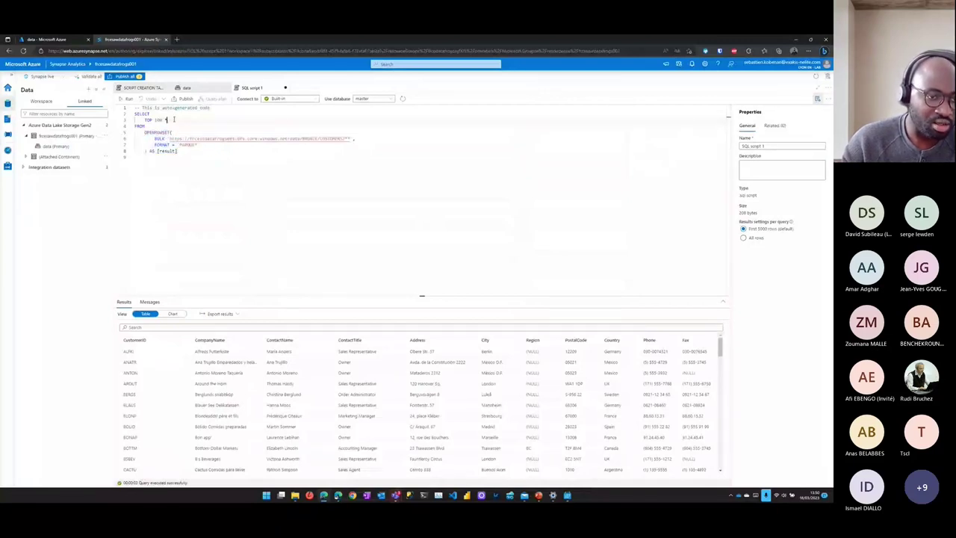
drag(168, 119, 144, 120)
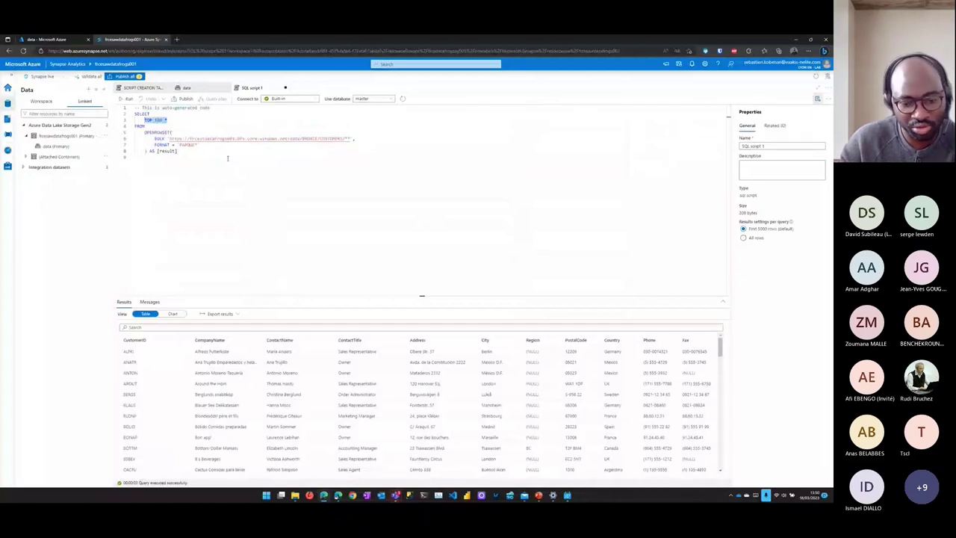
scroll(390, 350, down, 1)
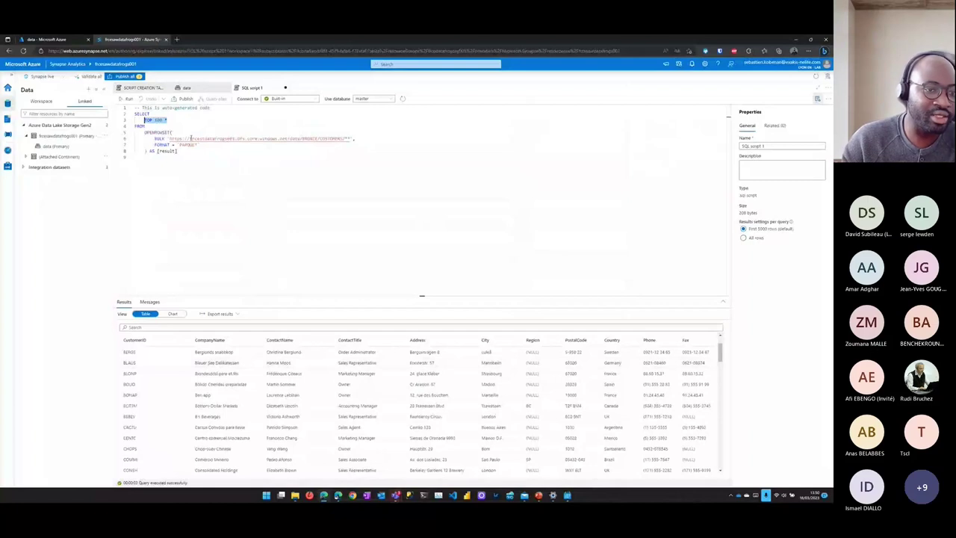
- Return to the external table creation script and highlight its CREATE DATABASE NORTHWIND statement
click(152, 88)
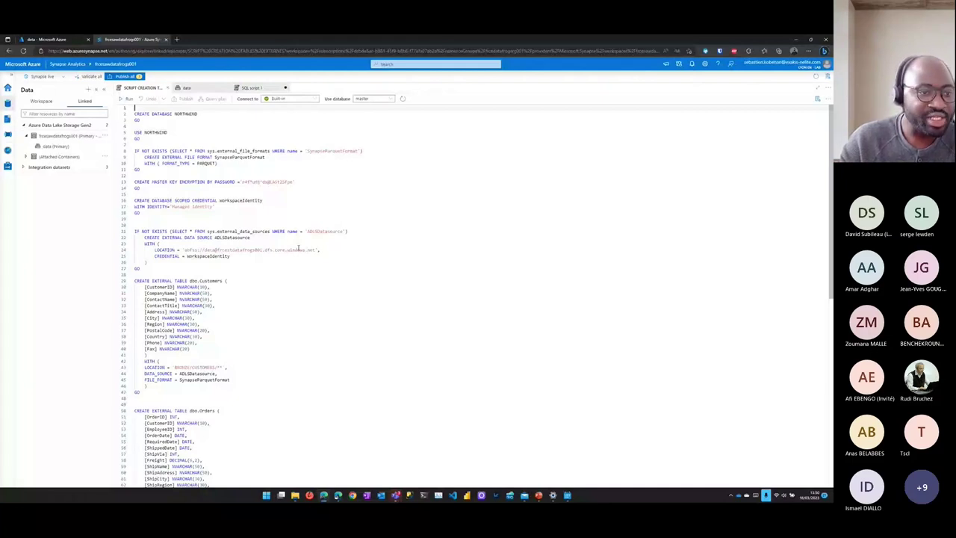
key(shift+Down)
key(shift+Down)
key(shift+Down)
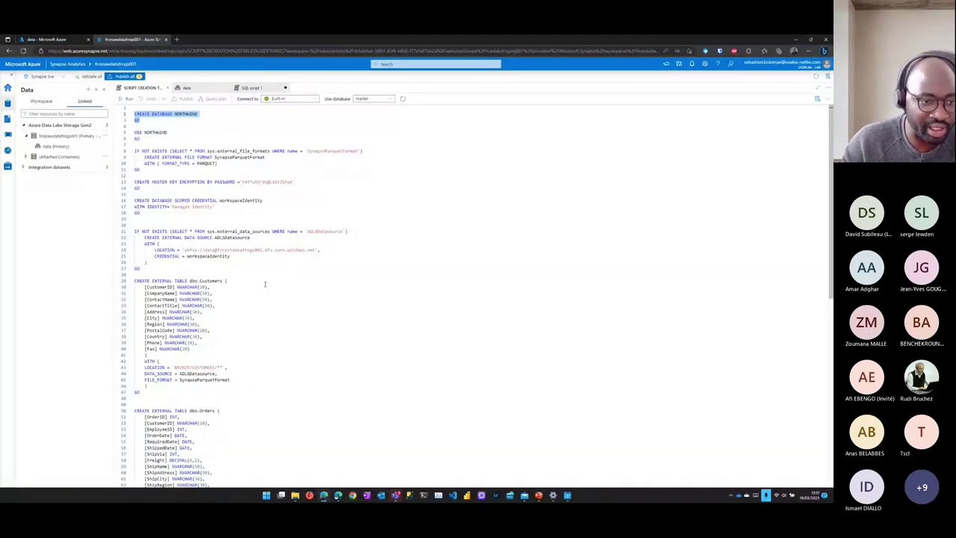
- Review the external table definitions and highlight the LOCATION line of the dbo.Customers table
scroll(261, 274, down, 3)
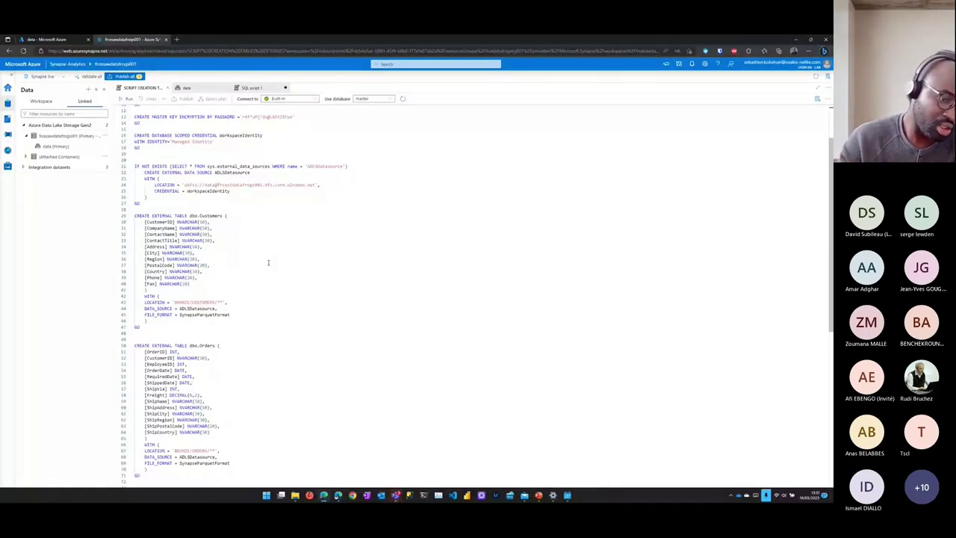
double_click(158, 302)
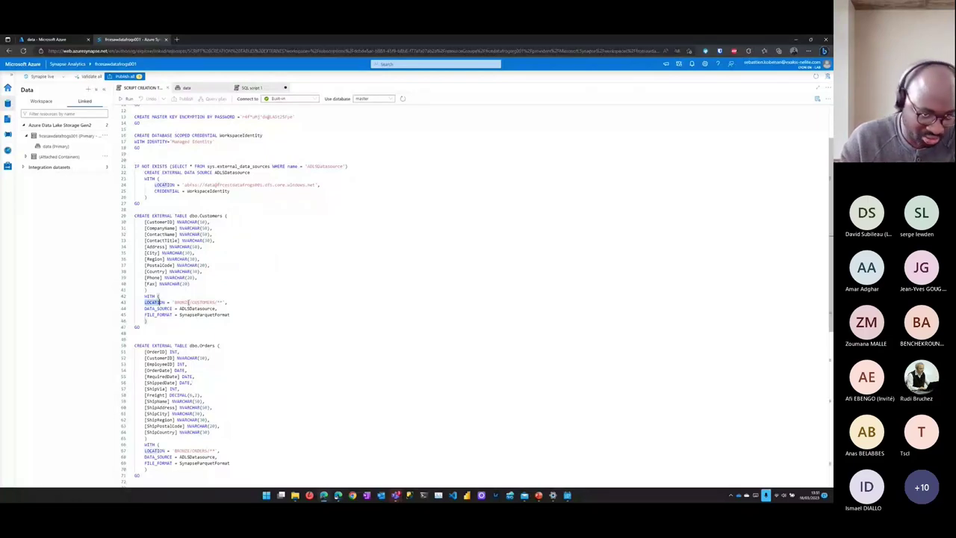
key(shift+End)
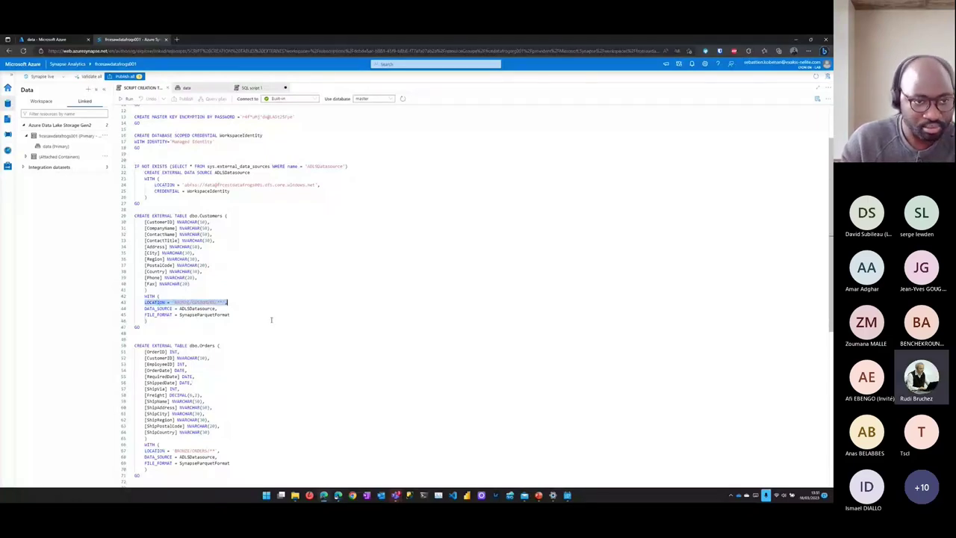
scroll(271, 320, up, 3)
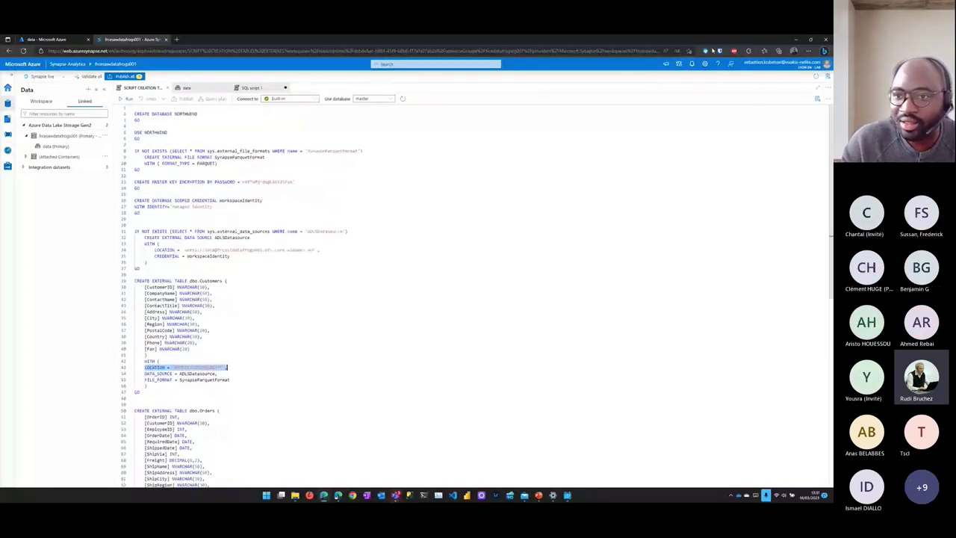
- Enlarge the browser page zoom to 150% to make the script easier to read
click(808, 51)
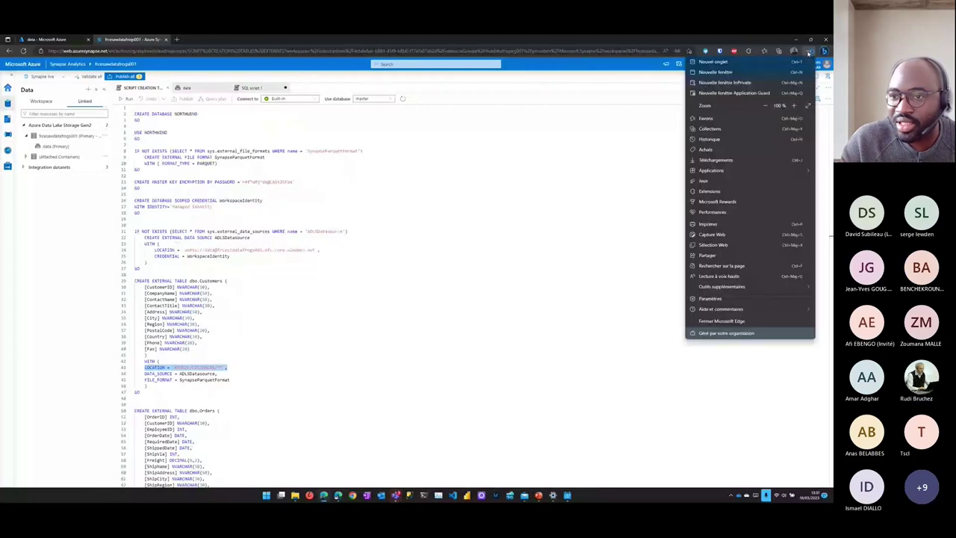
click(792, 107)
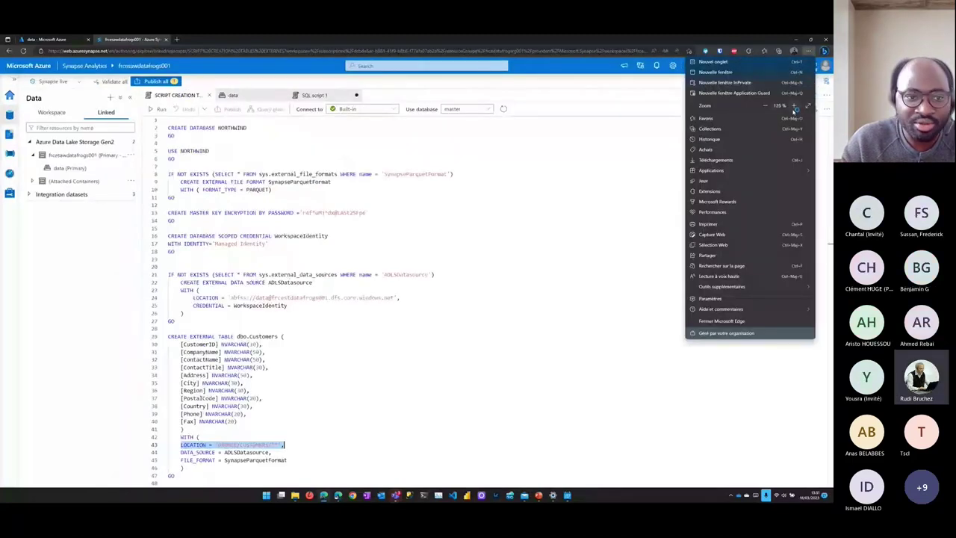
click(793, 107)
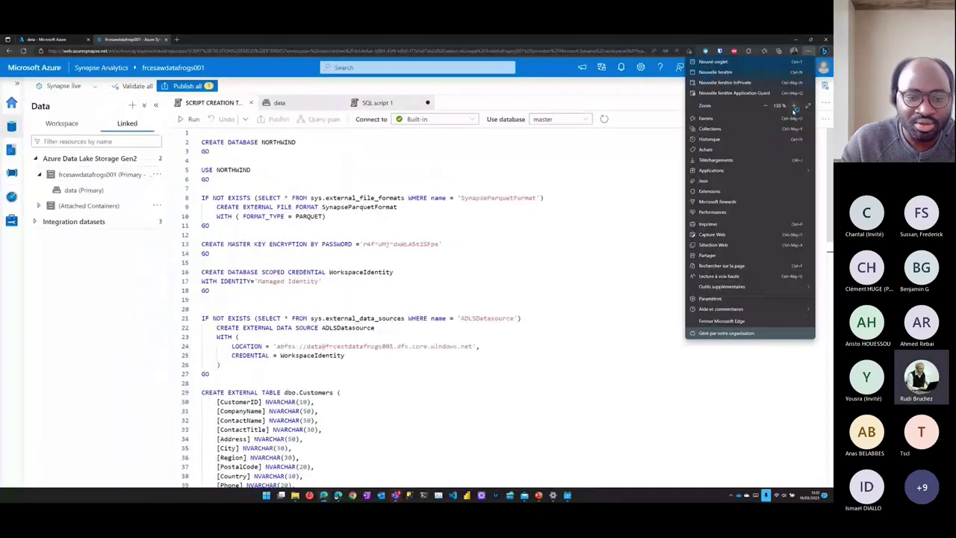
- Run only the CREATE DATABASE NORTHWIND statement with its GO from the external table creation script
click(474, 233)
click(474, 232)
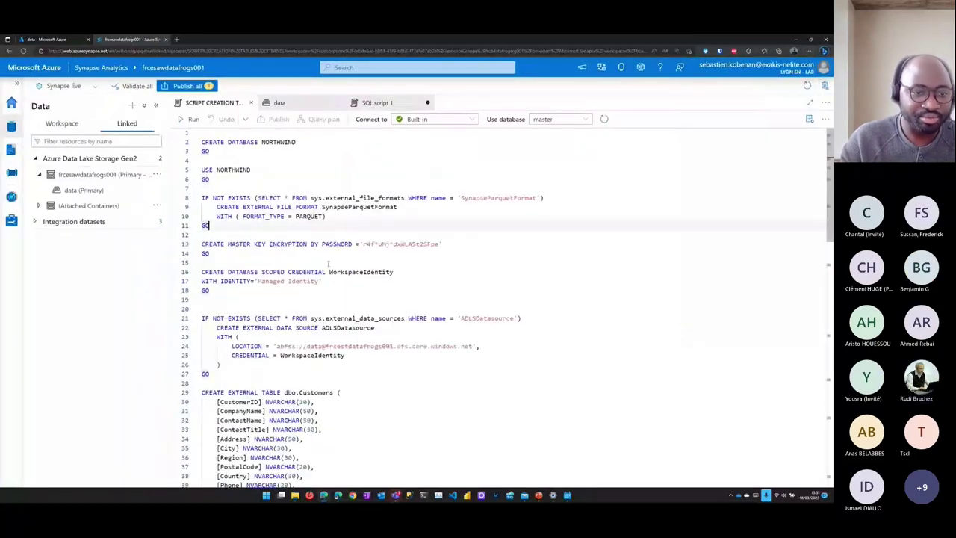
scroll(448, 284, down, 3)
scroll(507, 295, up, 3)
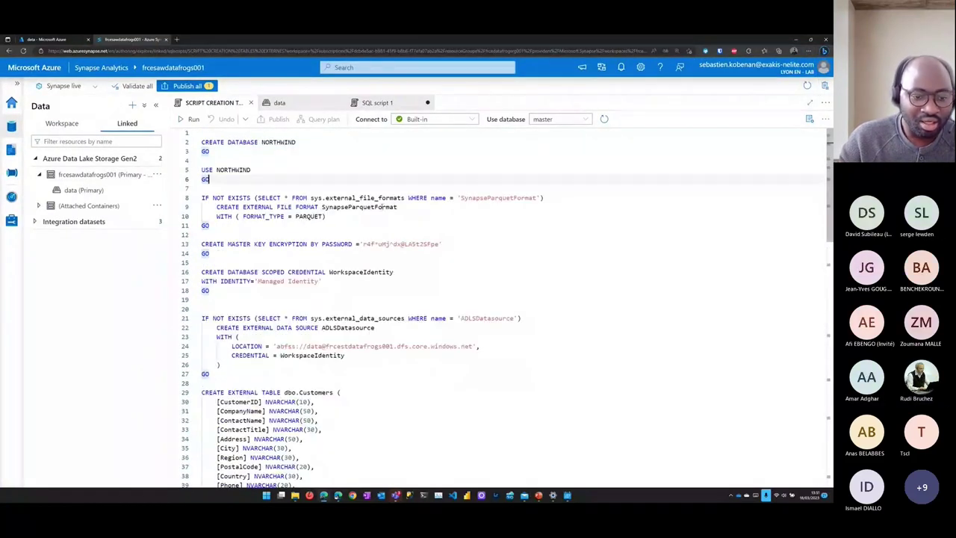
click(233, 163)
drag(519, 153, 201, 142)
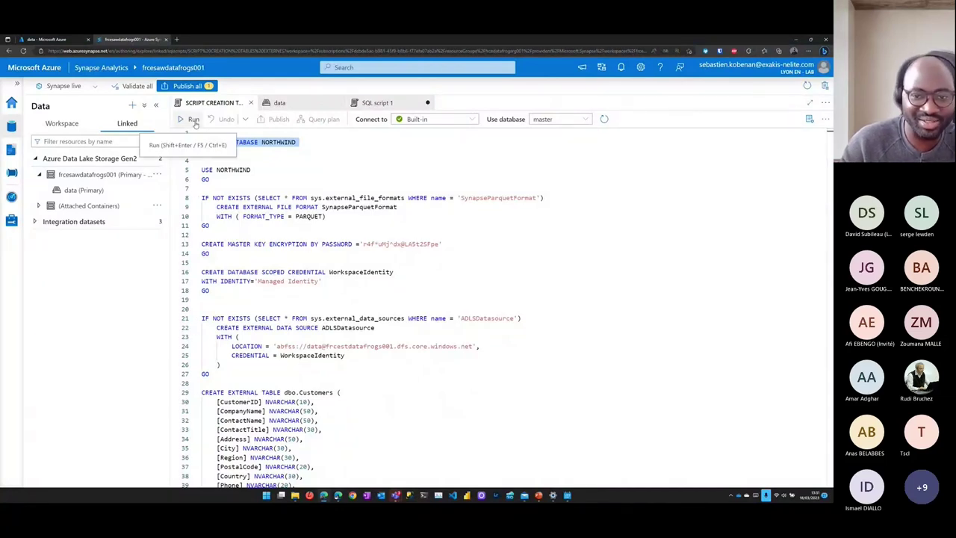
click(193, 121)
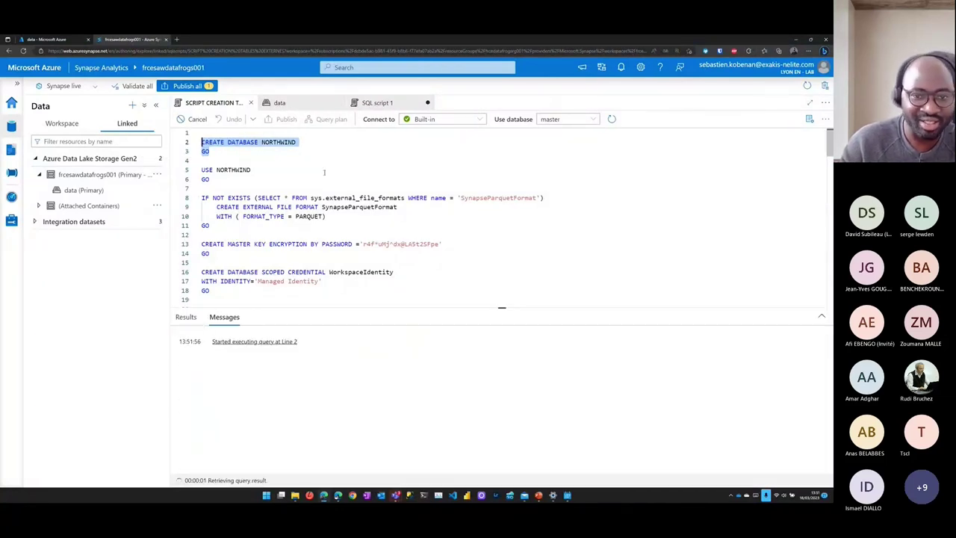
- Run the USE NORTHWIND statement with its GO to make NORTHWIND the active database
click(237, 179)
drag(237, 179, 198, 170)
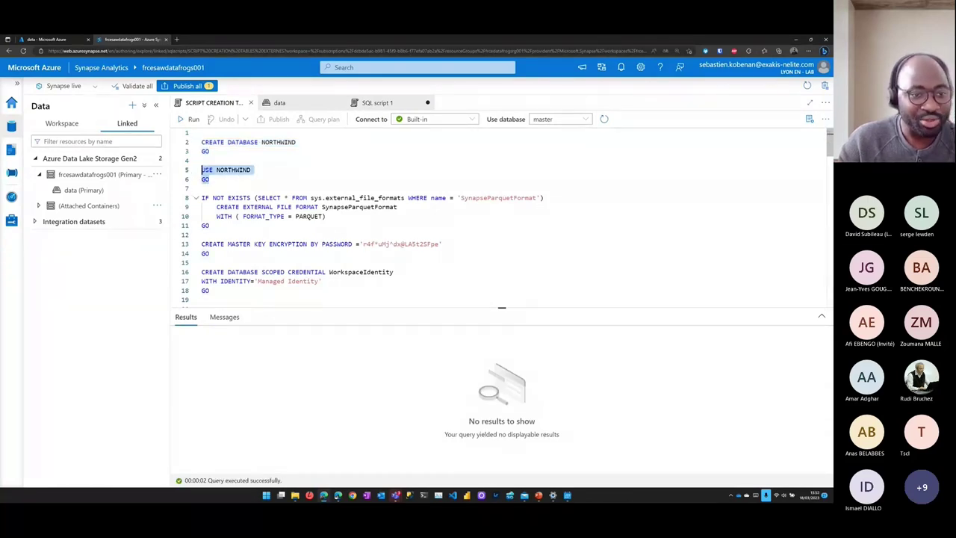
click(193, 119)
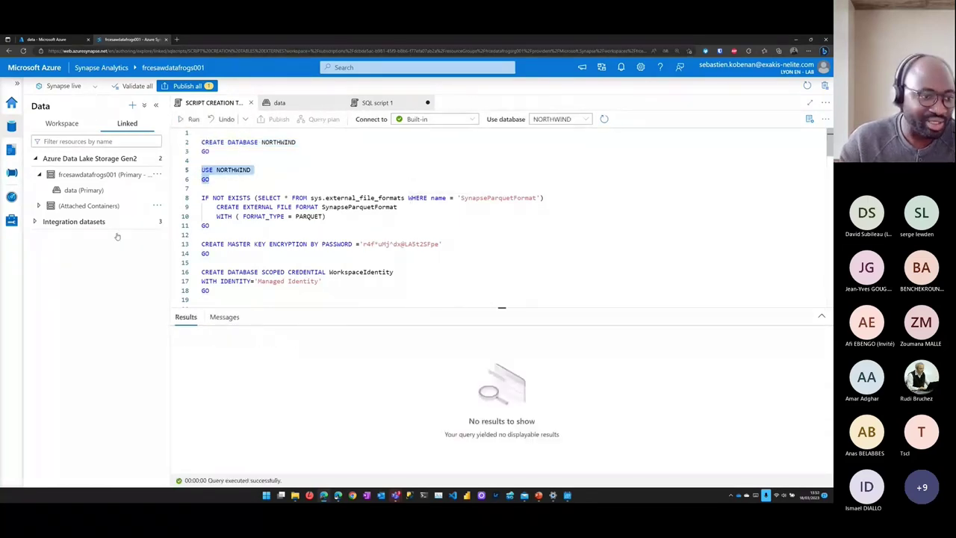
- Refresh the workspace's SQL databases and expand NORTHWIND down to its External tables folder
click(62, 124)
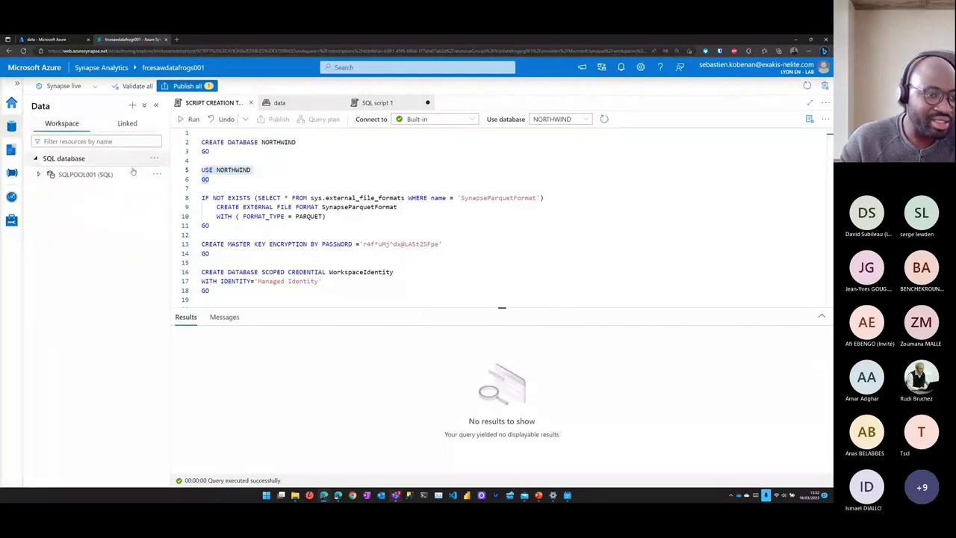
click(155, 158)
click(164, 169)
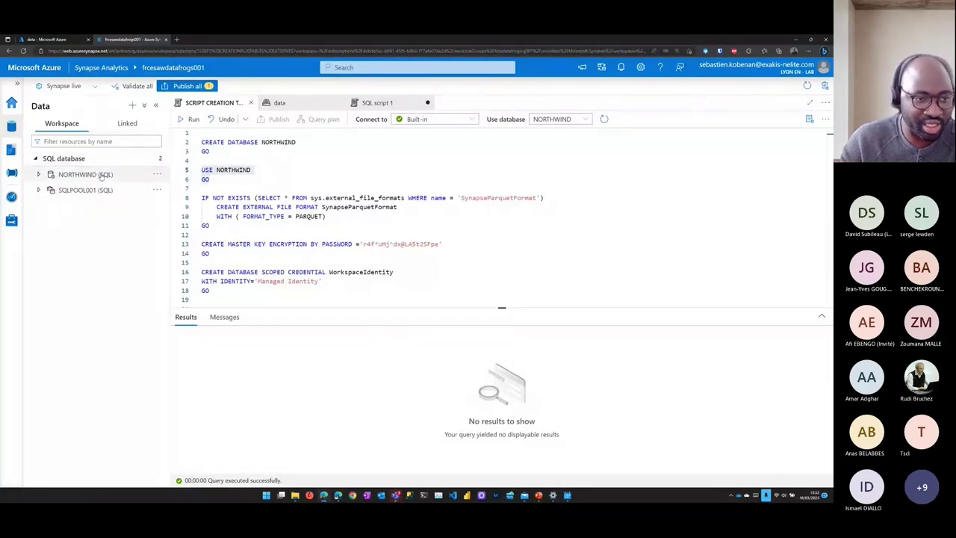
click(60, 174)
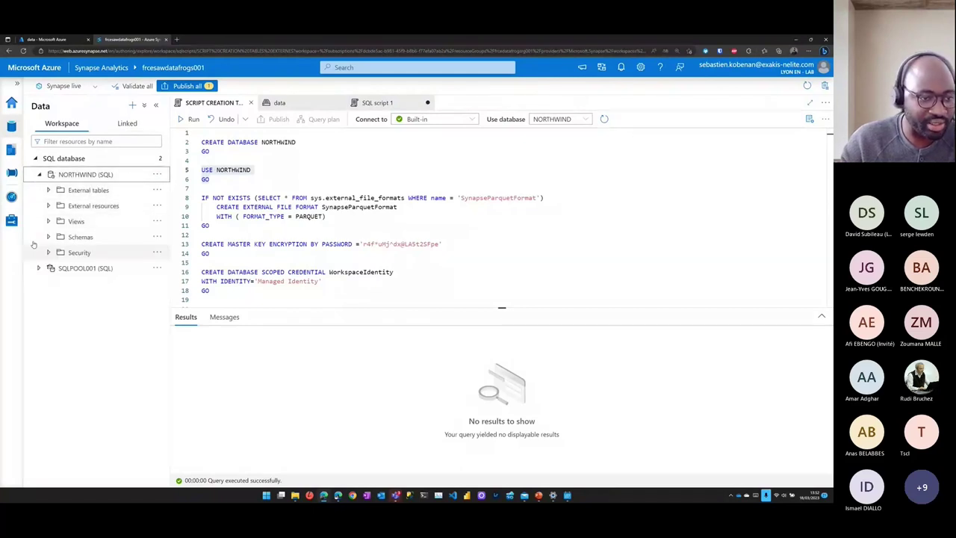
click(50, 190)
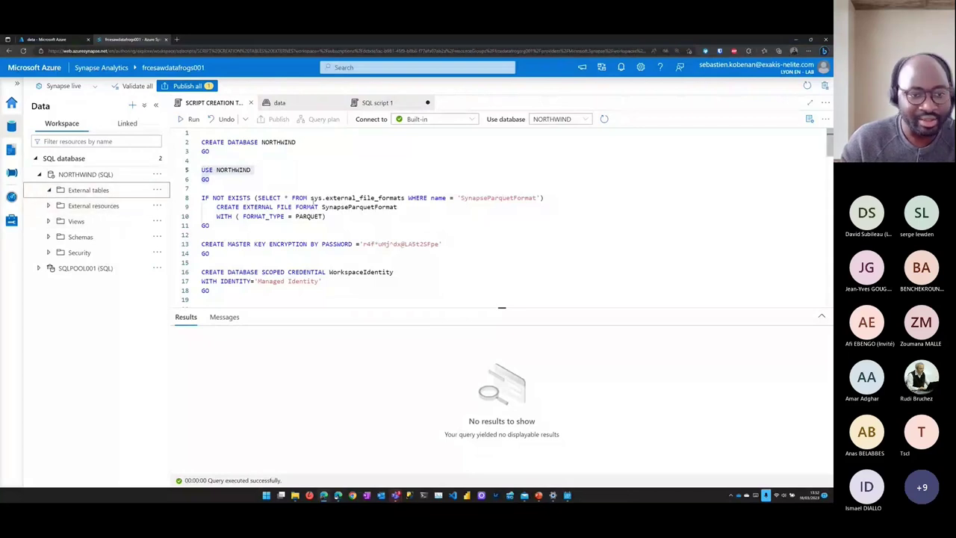
- Review and run the IF NOT EXISTS block that creates the SynapseParquetFormat external file format with FORMAT_TYPE = PARQUET
scroll(284, 190, down, 1)
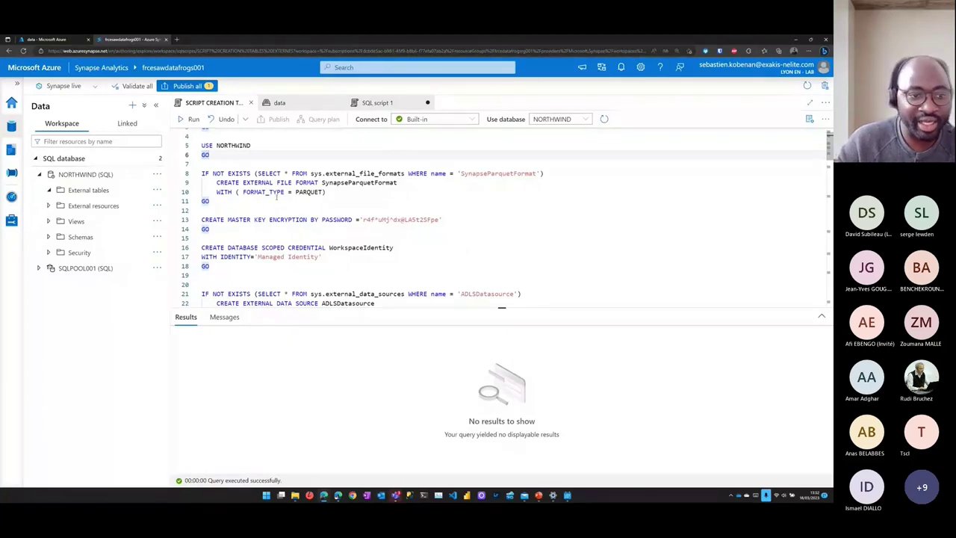
click(242, 202)
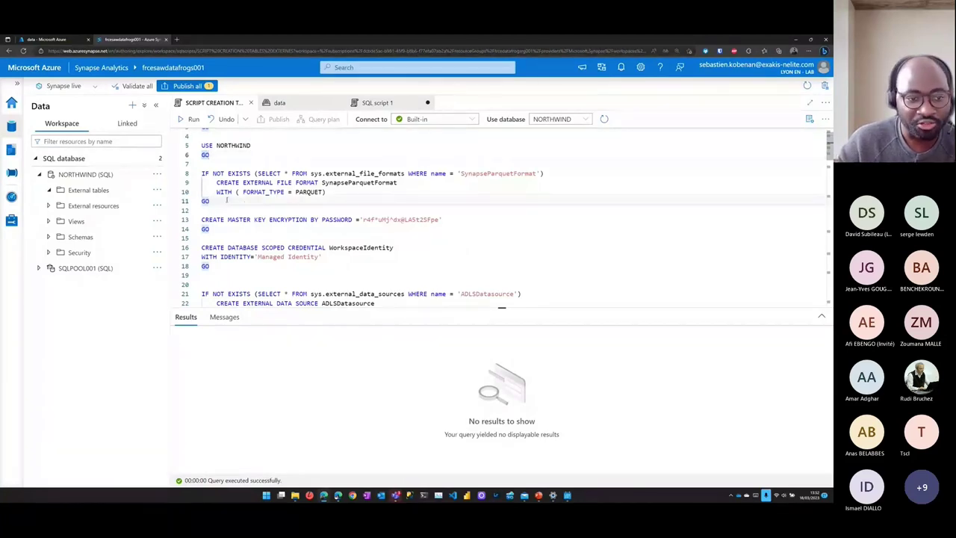
drag(209, 201, 195, 173)
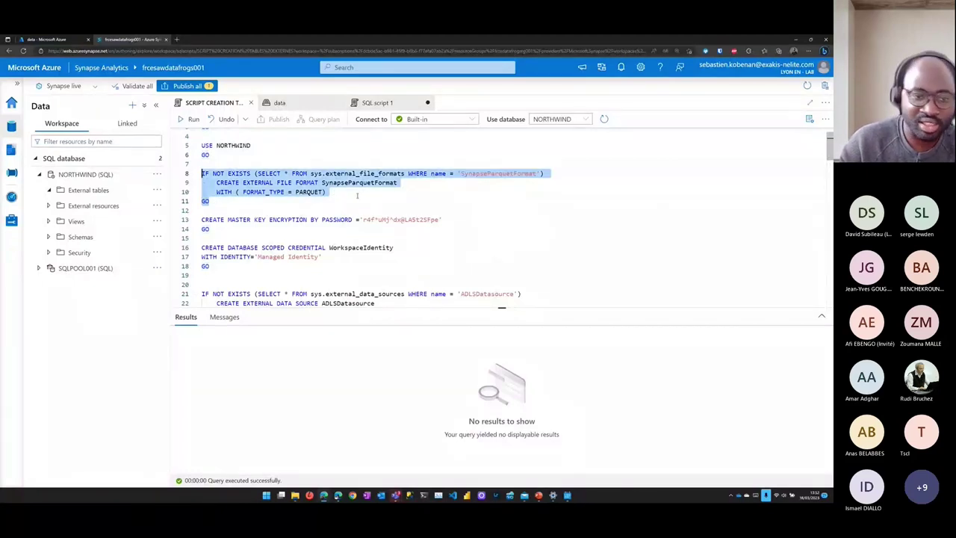
click(389, 182)
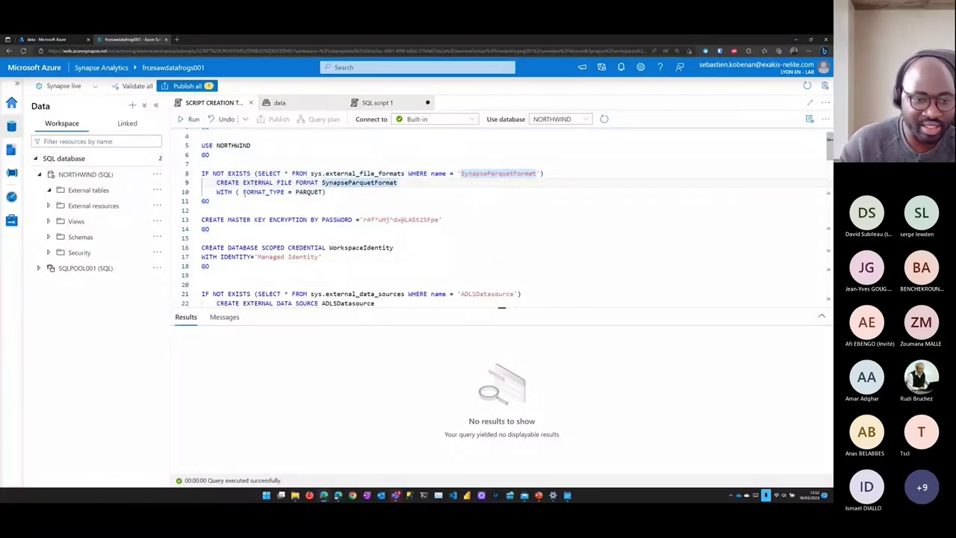
drag(243, 192, 326, 192)
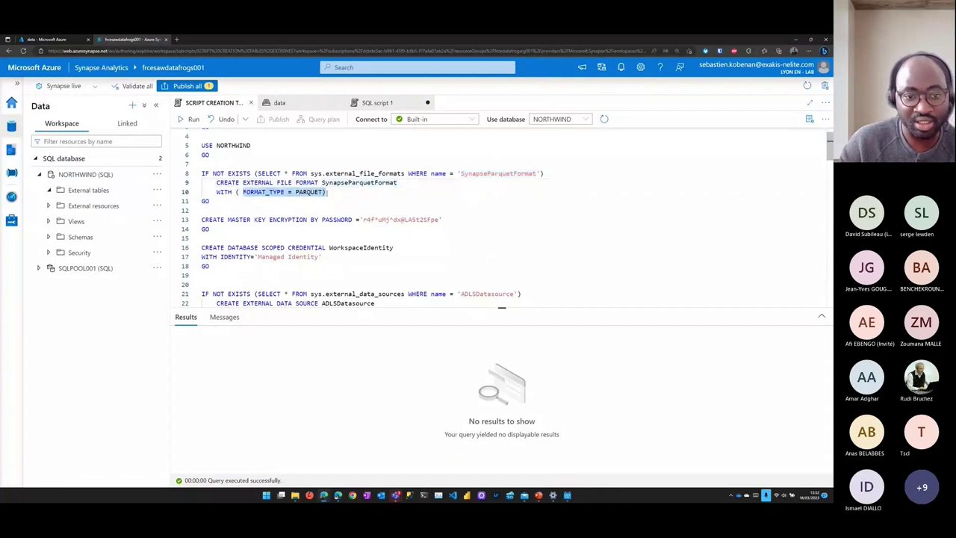
click(309, 192)
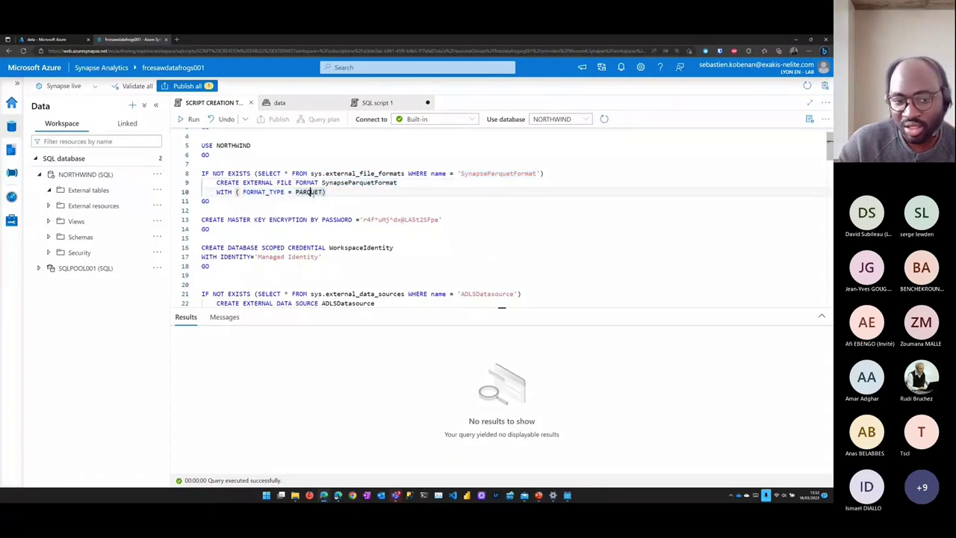
drag(209, 201, 196, 173)
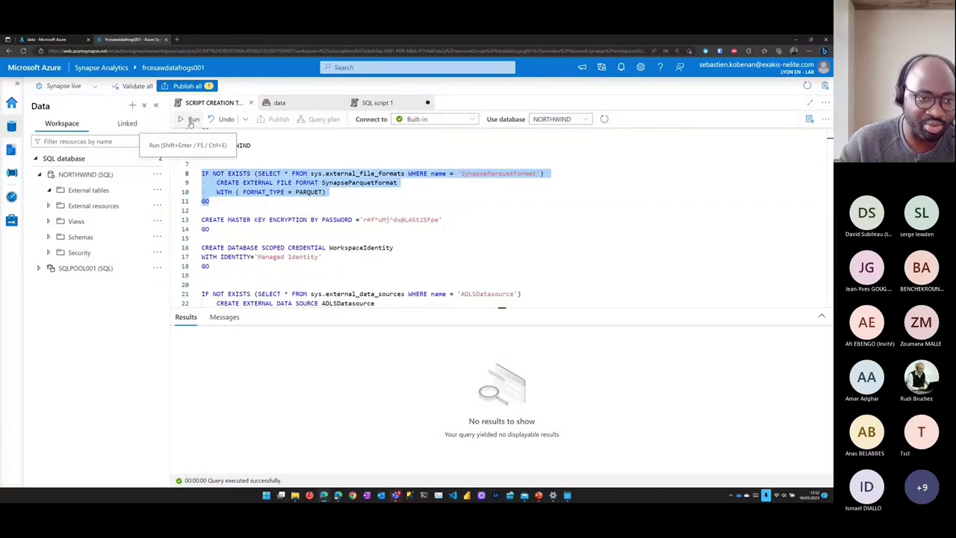
click(192, 120)
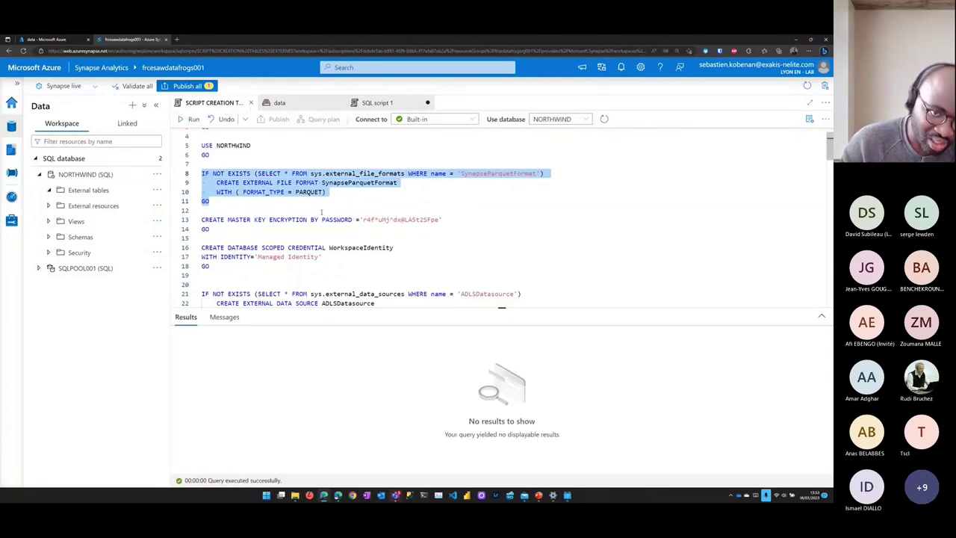
- Run the CREATE MASTER KEY ENCRYPTION BY PASSWORD statement with its GO in the NORTHWIND database
scroll(322, 212, down, 1)
click(377, 202)
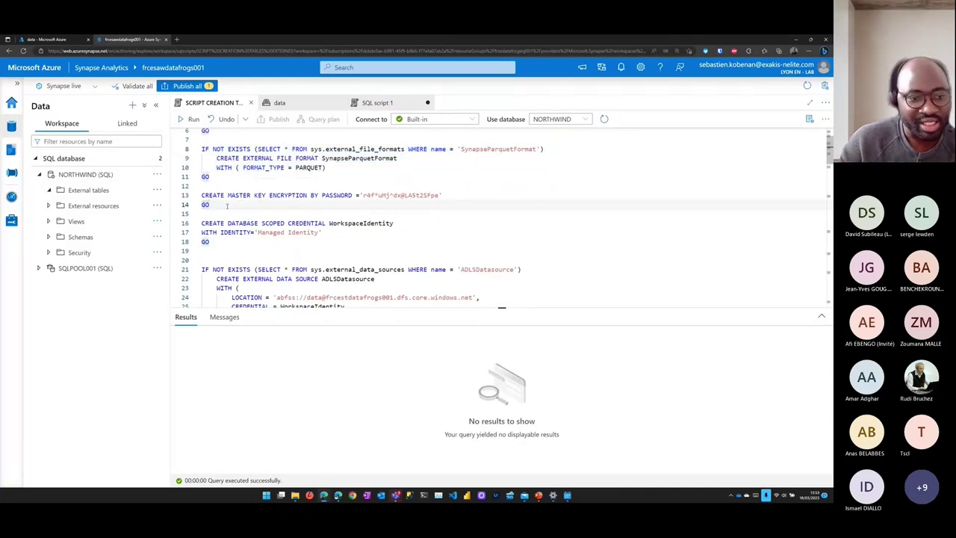
drag(224, 206, 200, 195)
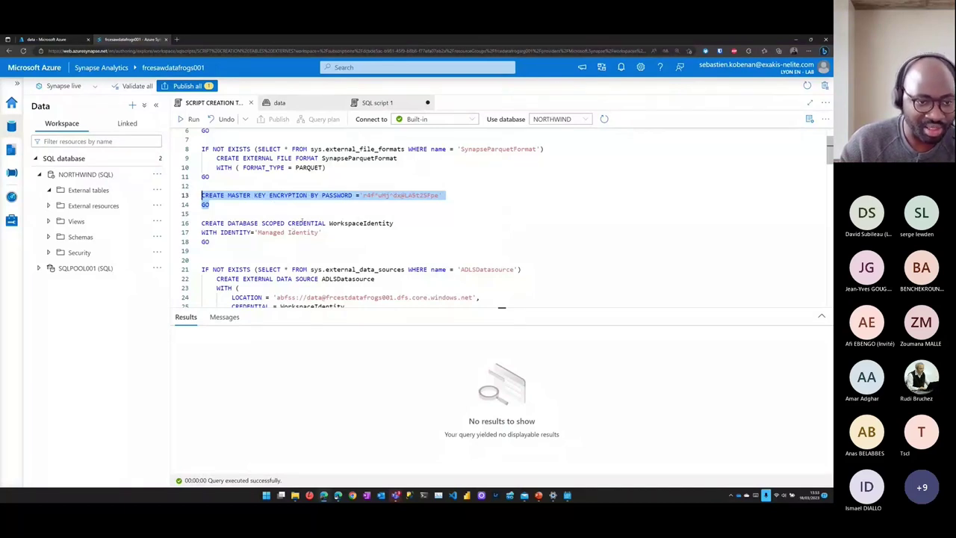
scroll(281, 245, down, 1)
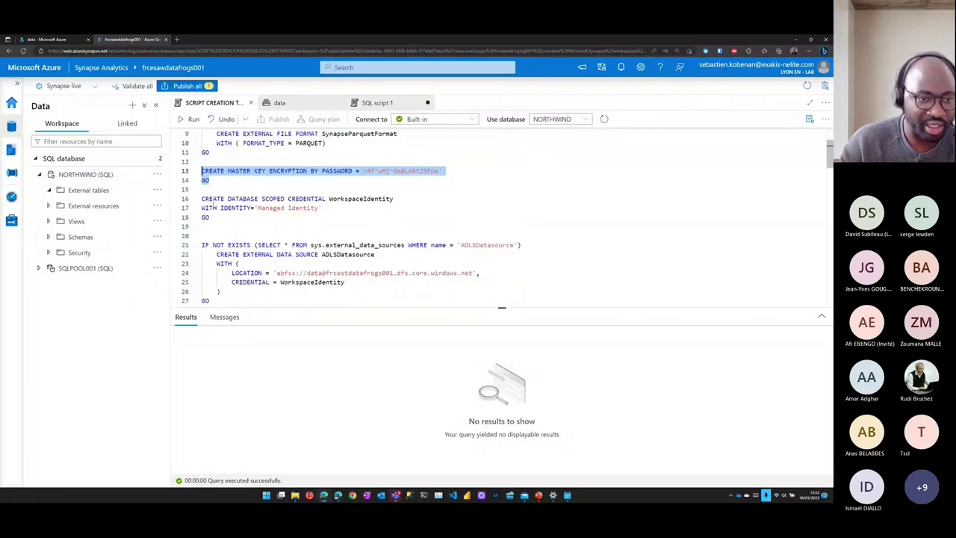
scroll(206, 160, up, 1)
click(192, 119)
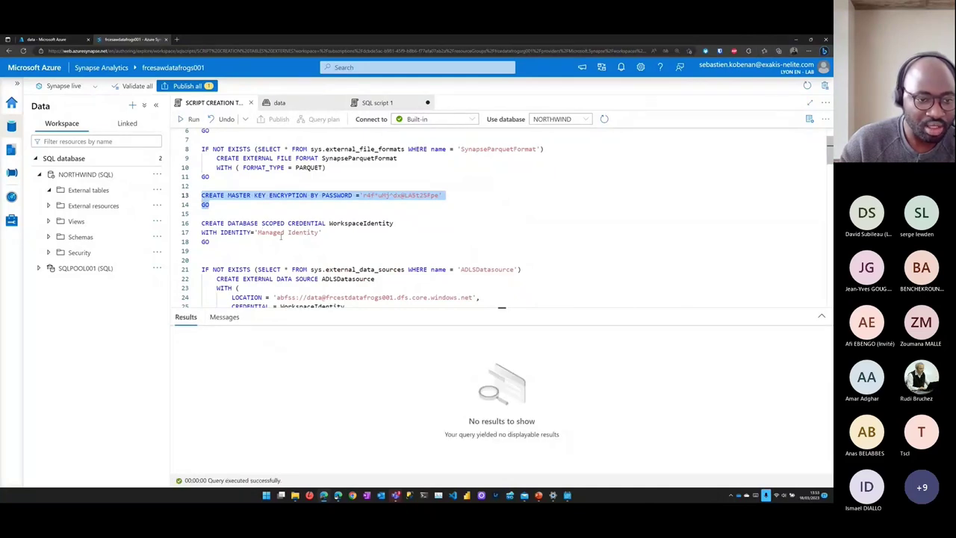
- Highlight the CREATE DATABASE SCOPED CREDENTIAL block and show the workspace's linked Azure Data Lake Storage Gen2 accounts
scroll(285, 243, down, 1)
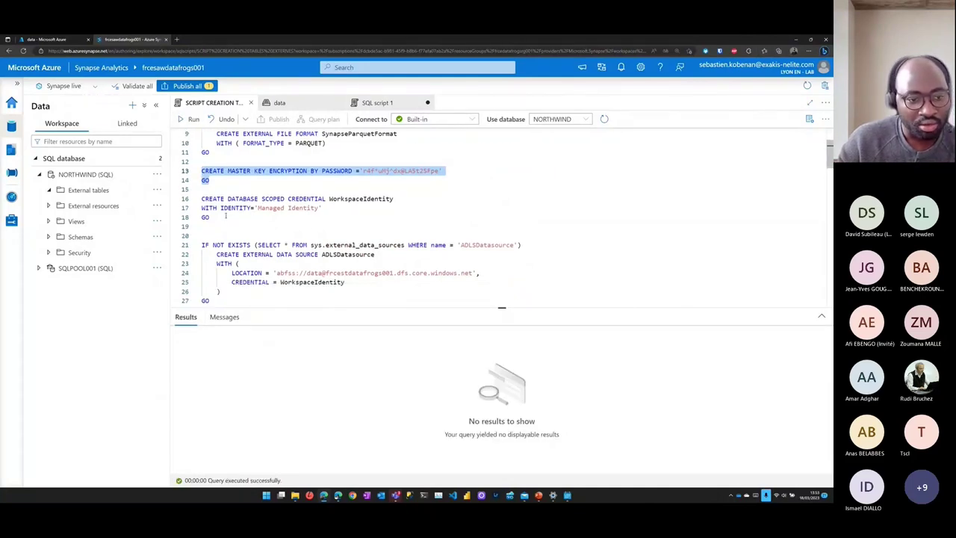
drag(253, 216, 200, 189)
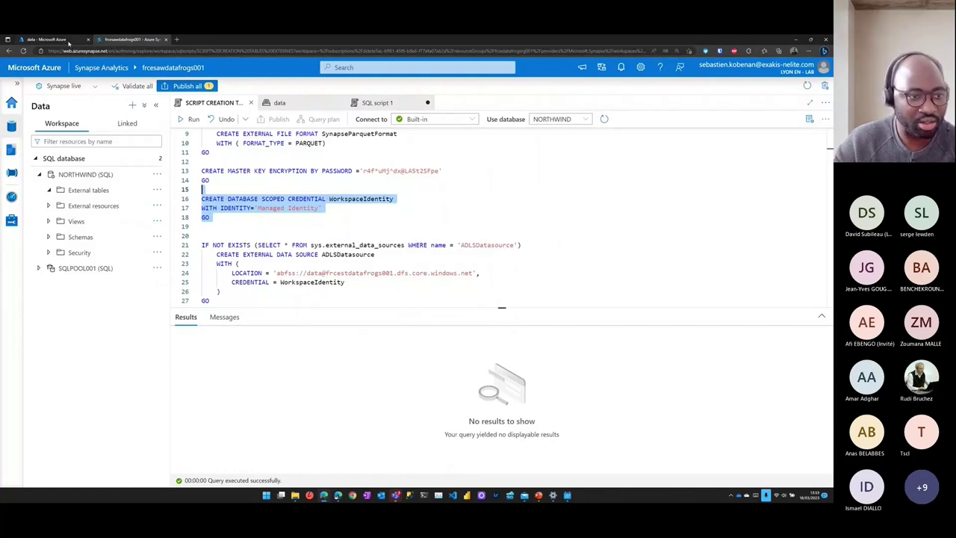
click(129, 124)
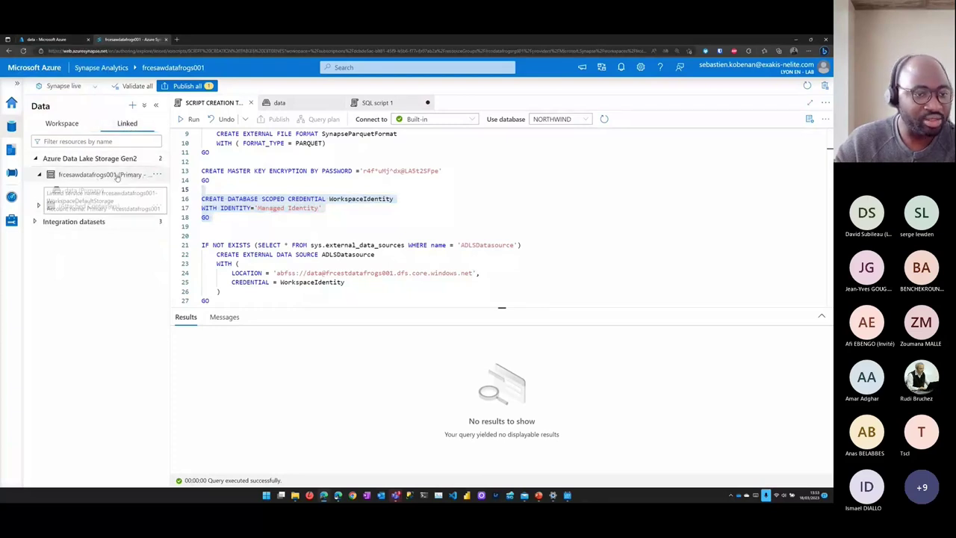
click(378, 212)
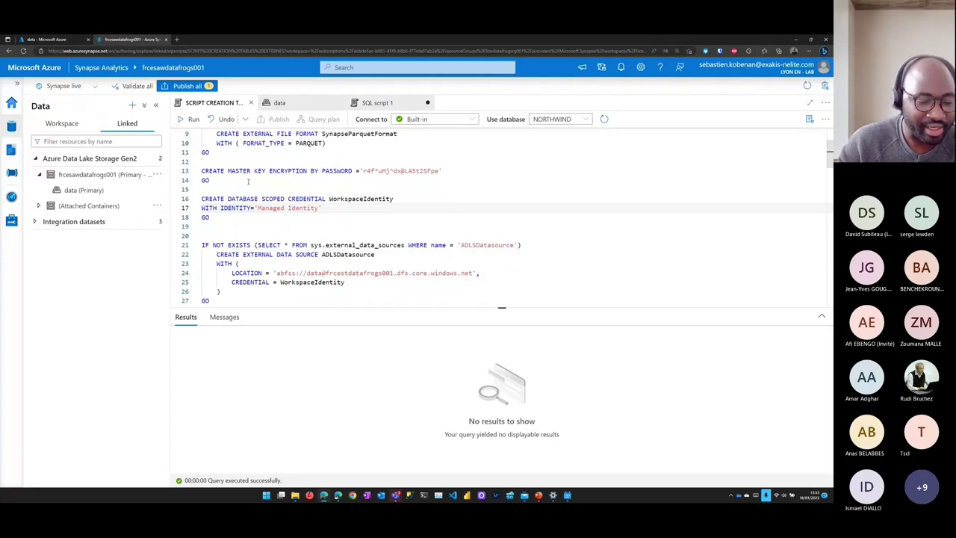
click(256, 219)
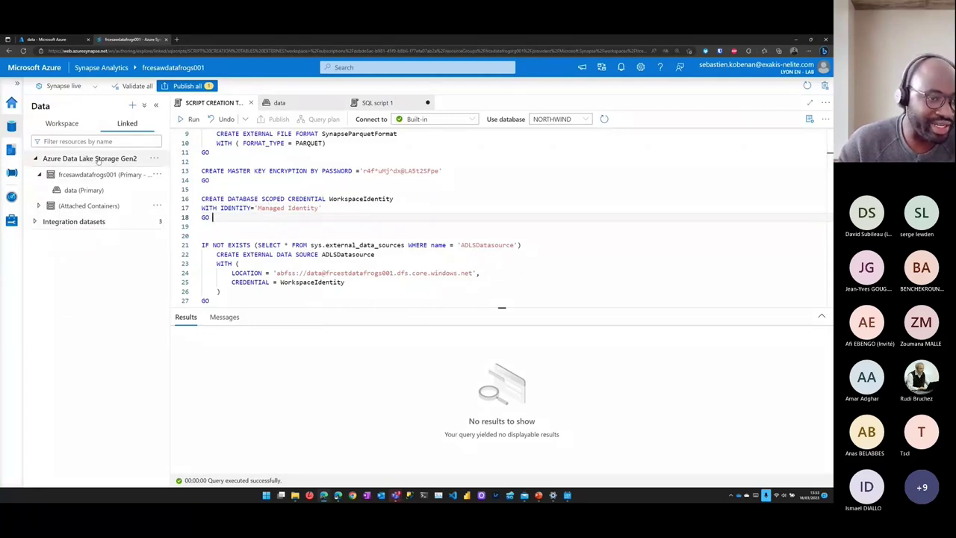
click(320, 223)
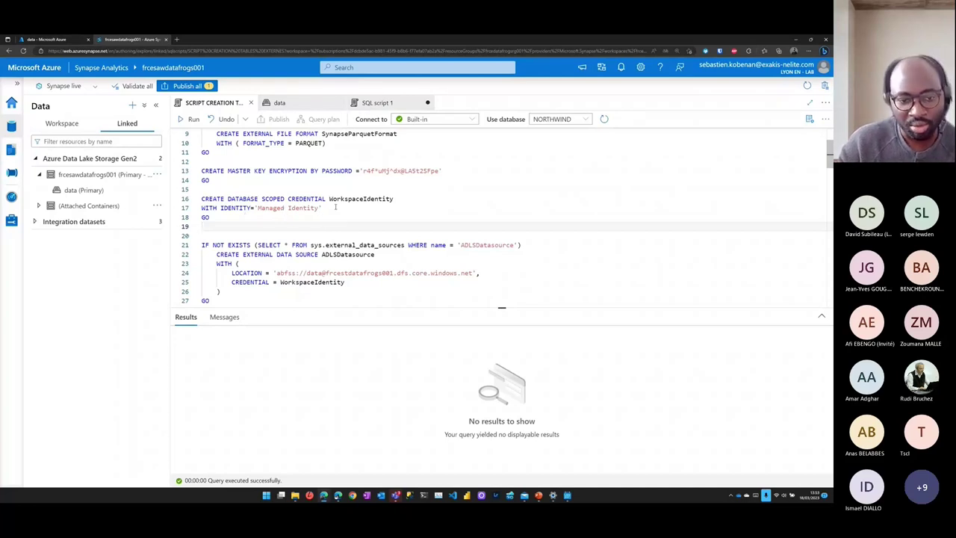
- Run the statement creating the database scoped credential WorkspaceIdentity with the identity 'Managed Identity'
click(224, 218)
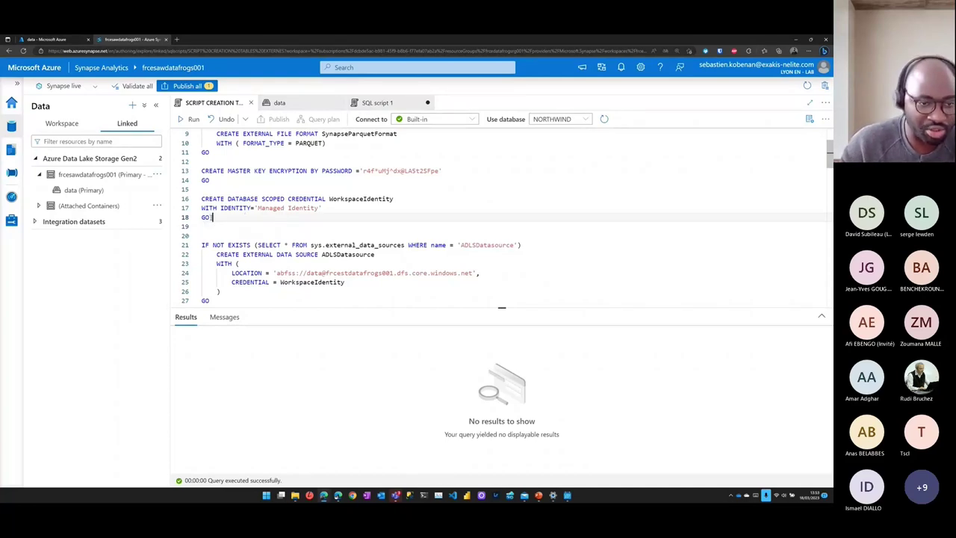
drag(213, 217, 198, 198)
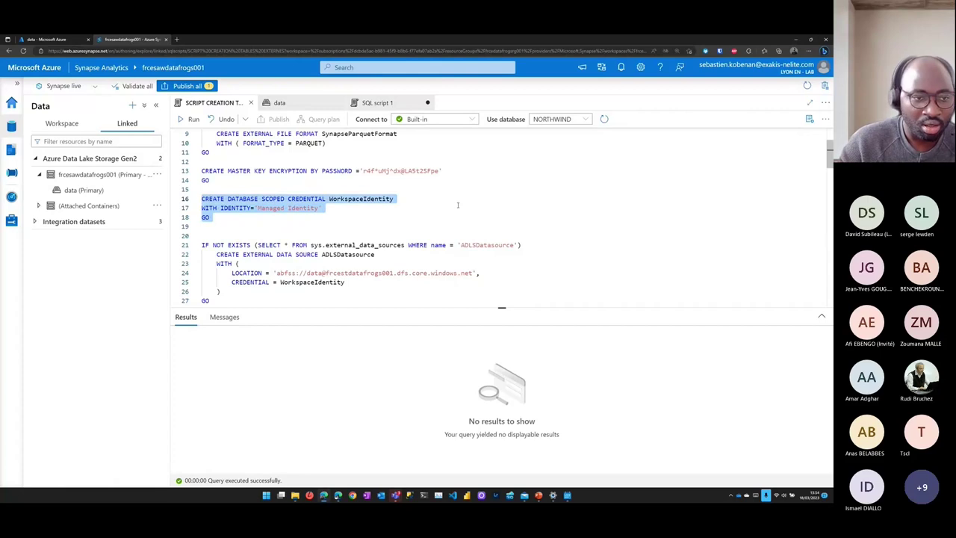
click(193, 118)
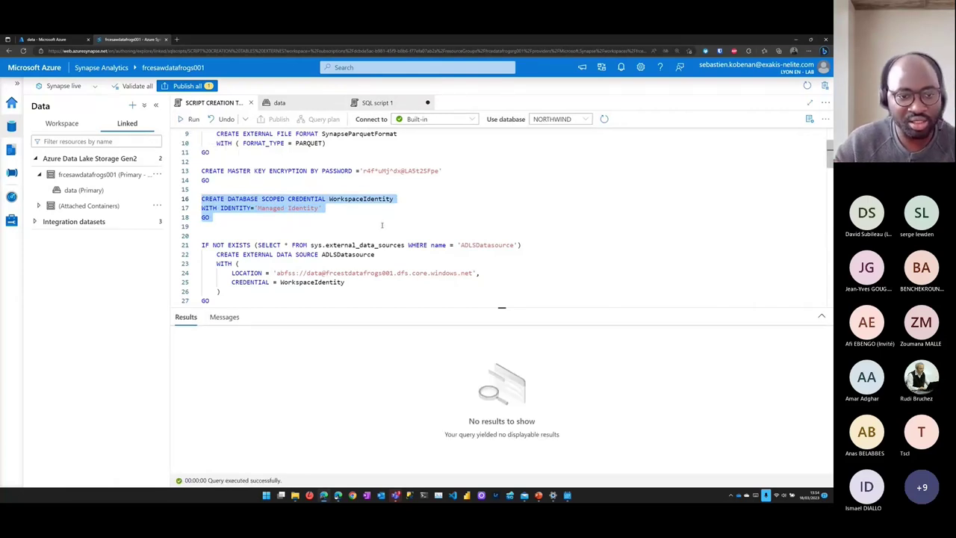
- Point out the WorkspaceIdentity name and the 'Managed Identity' value in the credential statement
click(280, 217)
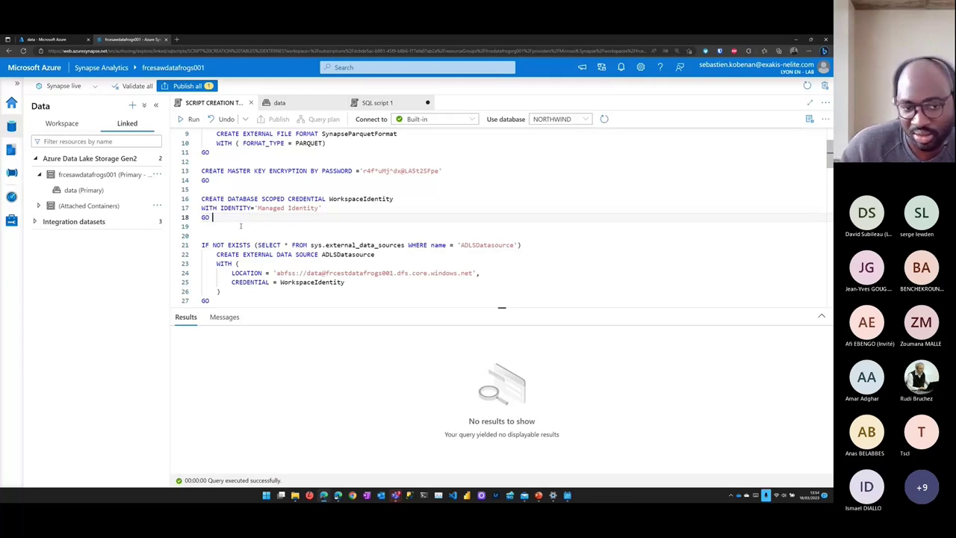
double_click(352, 198)
click(299, 207)
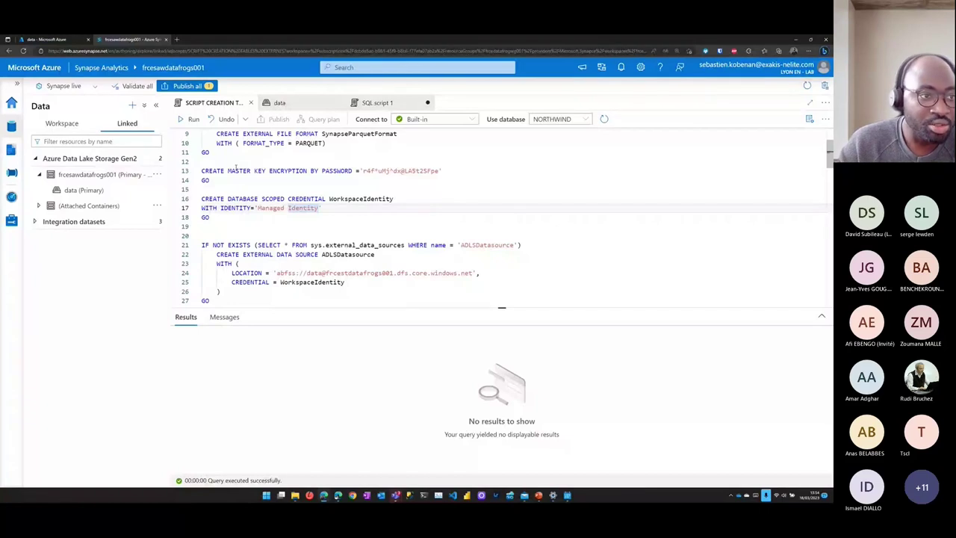
- Switch to the Azure portal and open Access Control (IAM) for the frcestdatafrogs001 storage account
key(ctrl+shift+Tab)
click(113, 76)
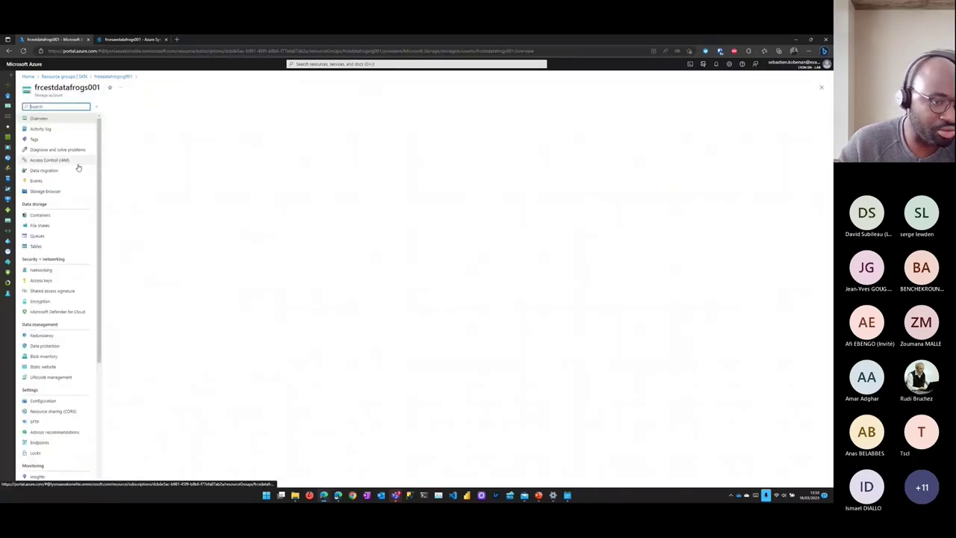
click(56, 160)
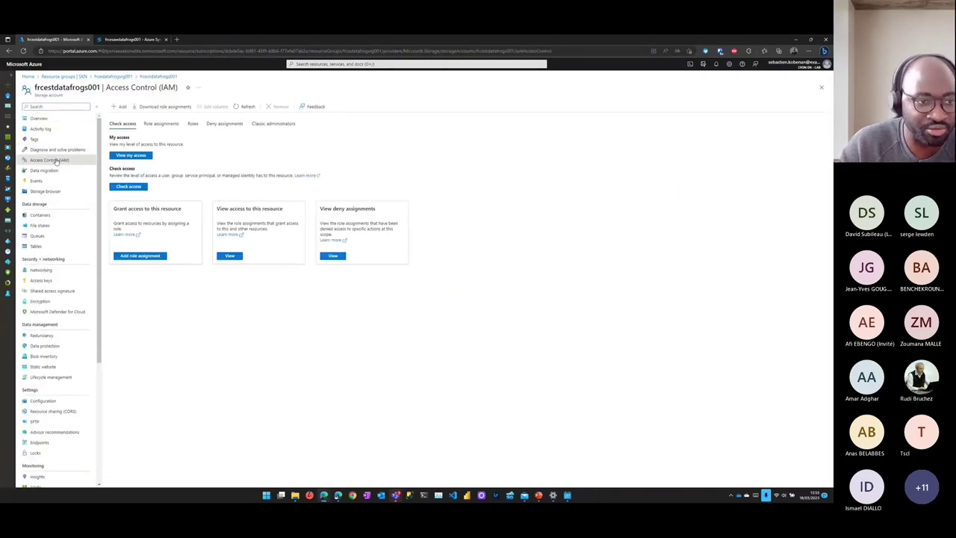
- Review the storage account's role assignments down to Storage Blob Data Contributor and return to the script's external data source statement in Synapse Studio
click(162, 123)
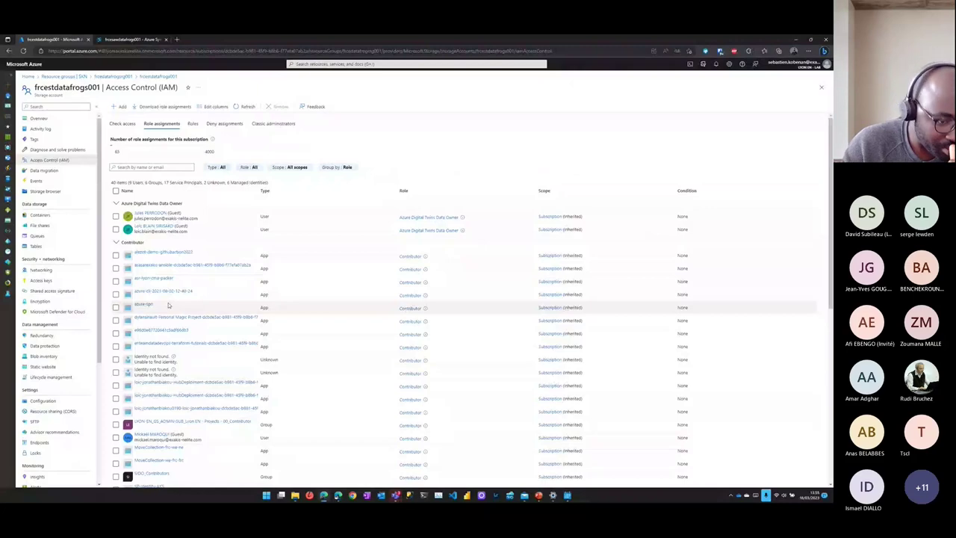
scroll(169, 305, down, 7)
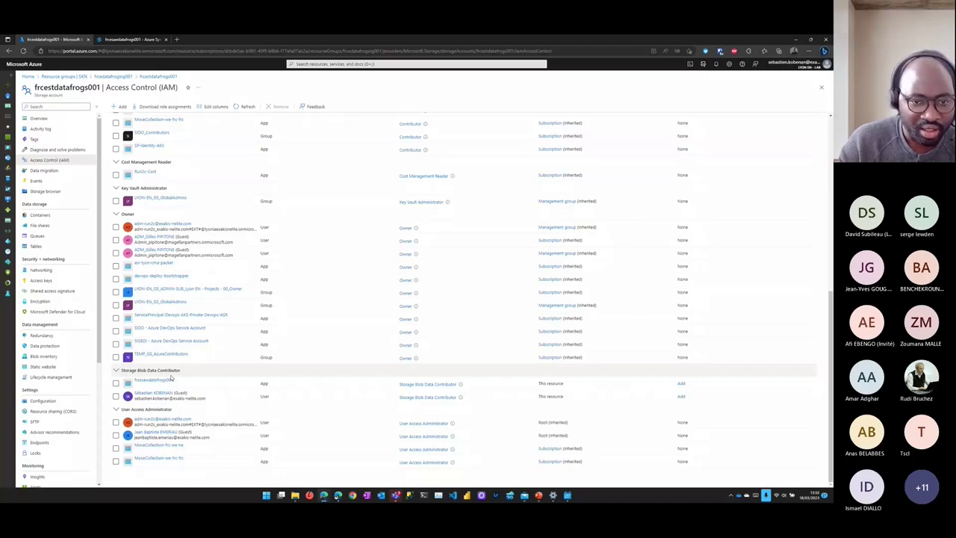
key(ctrl+Tab)
scroll(501, 261, up, 2)
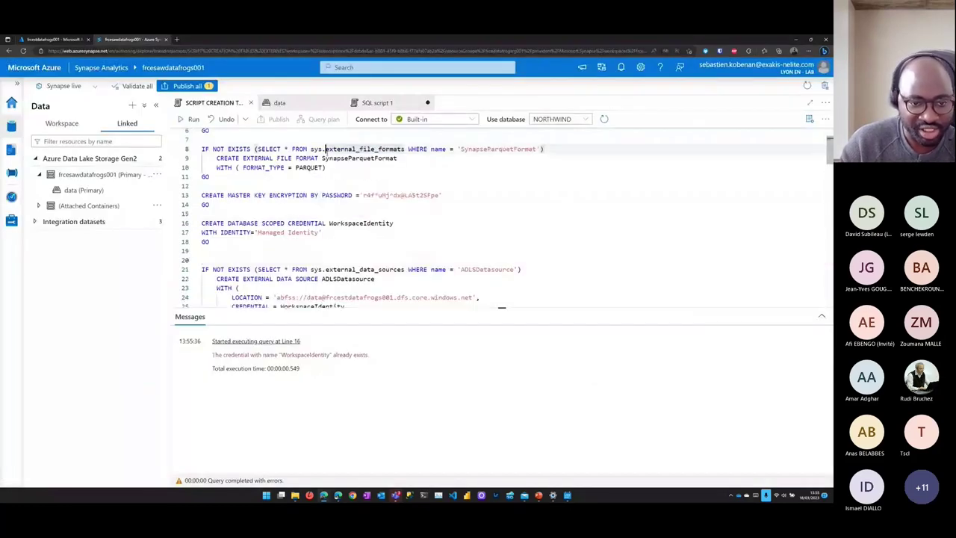
scroll(328, 164, down, 2)
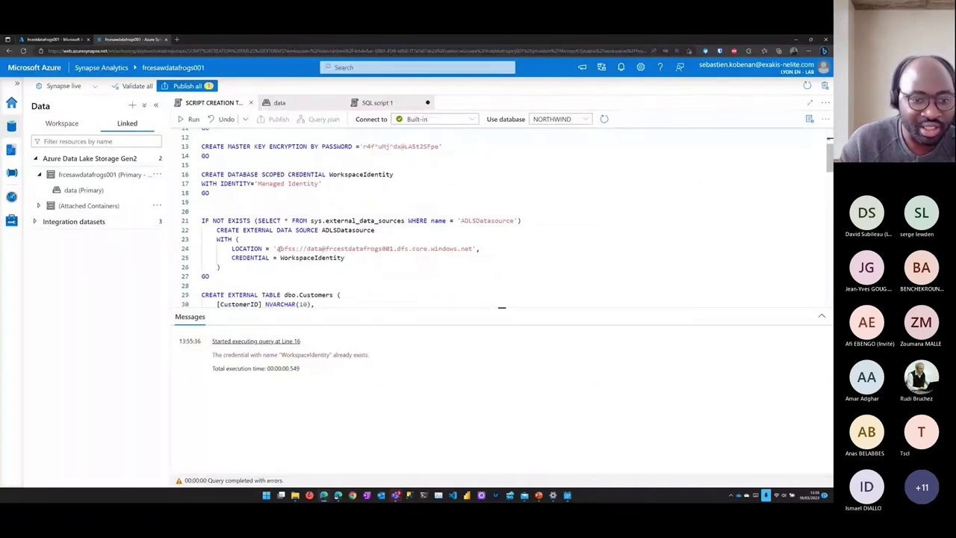
- Switch to the Azure portal, show the frcestdatafrogs001 storage account's containers, and open and dismiss the new container form
key(ctrl+Tab)
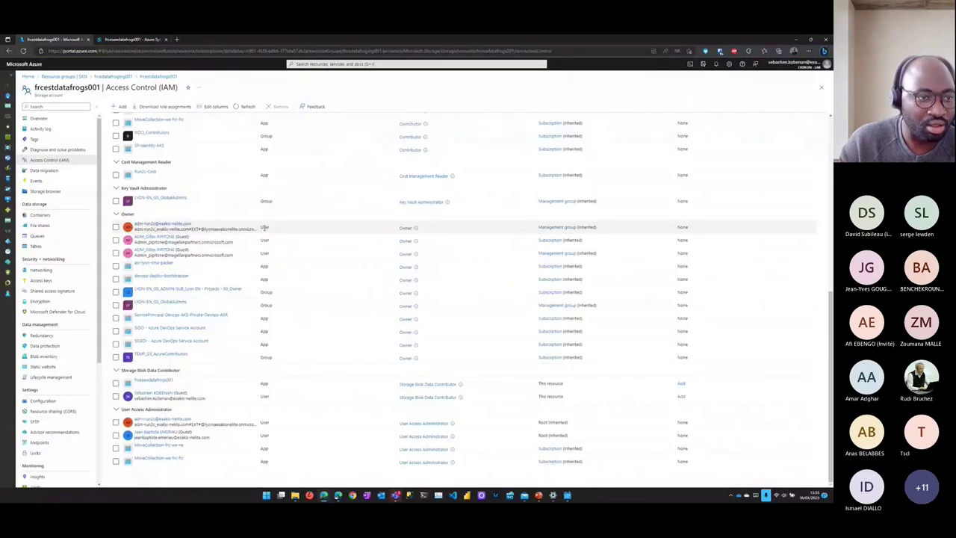
click(158, 76)
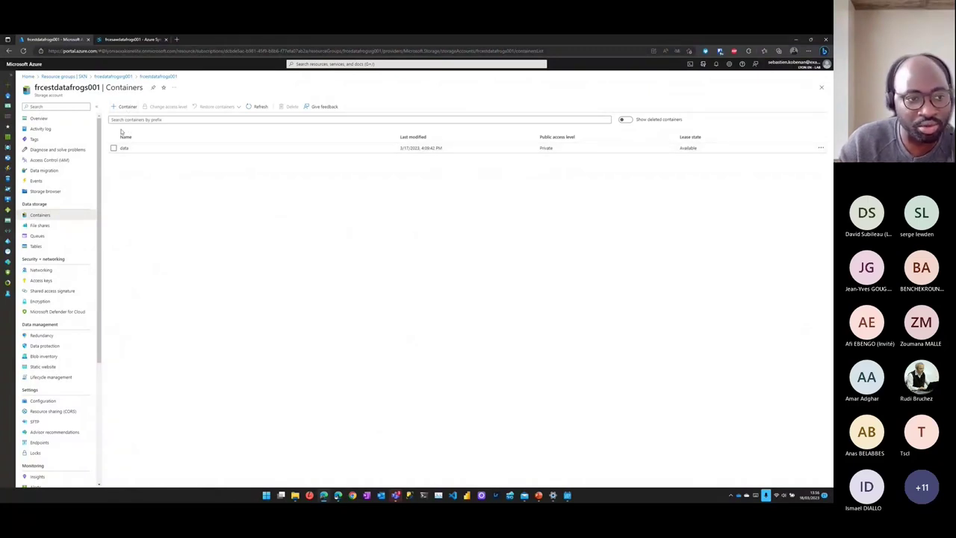
click(124, 106)
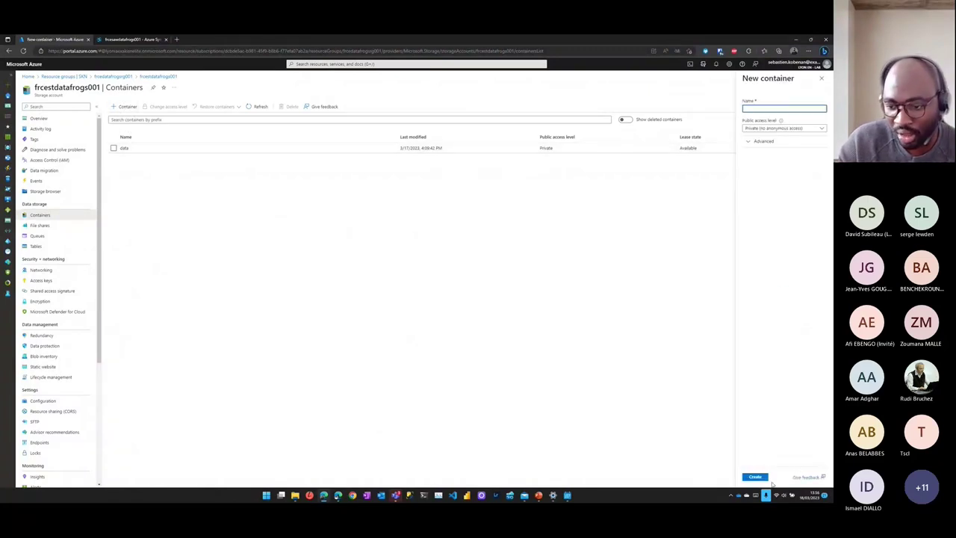
click(822, 77)
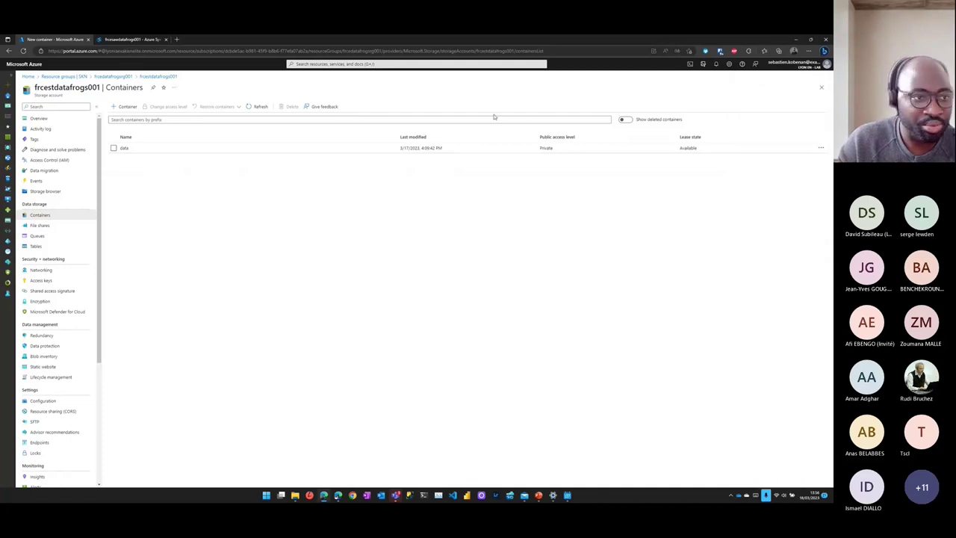
- Back in Synapse Studio, point out the storage account and container names in the data source LOCATION and highlight the WorkspaceIdentity credential block
key(ctrl+Tab)
double_click(317, 248)
click(358, 248)
double_click(358, 248)
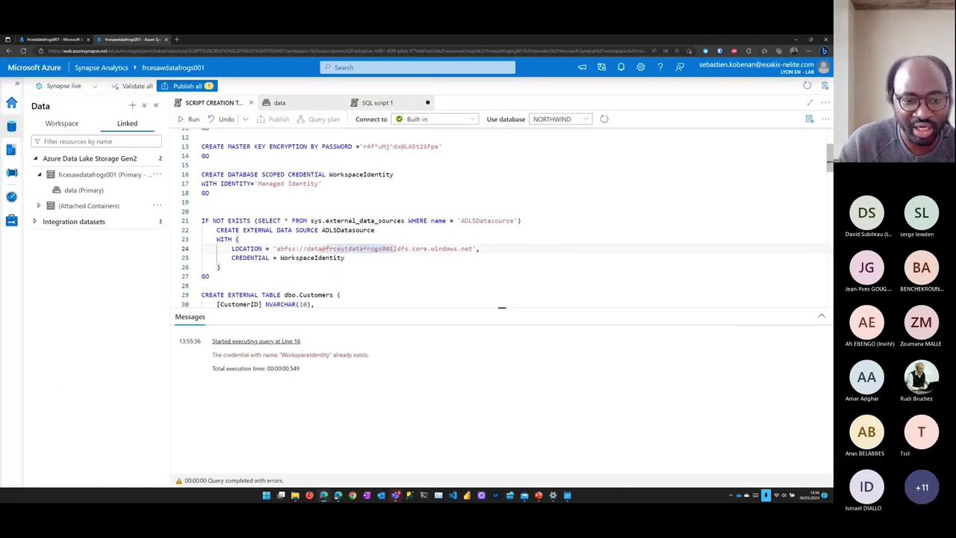
double_click(314, 247)
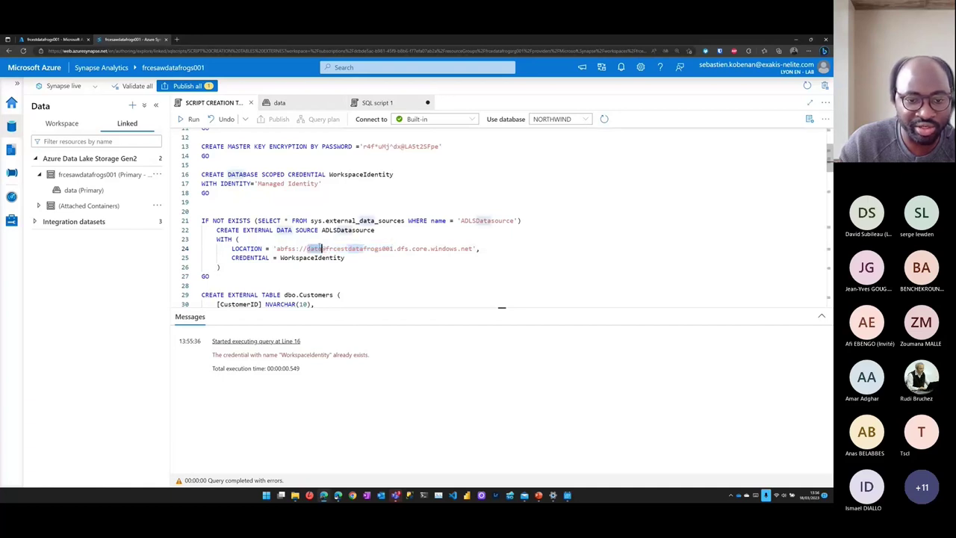
drag(232, 278, 200, 174)
click(236, 239)
click(303, 248)
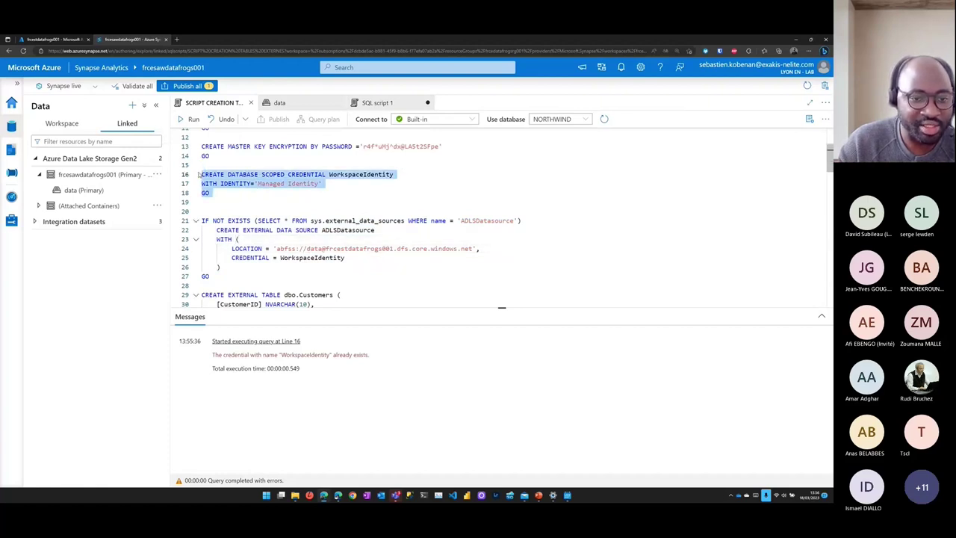
- Run the IF NOT EXISTS block that creates the external data source ADLSDatasource with the WorkspaceIdentity credential
click(389, 232)
drag(218, 277, 196, 211)
click(191, 119)
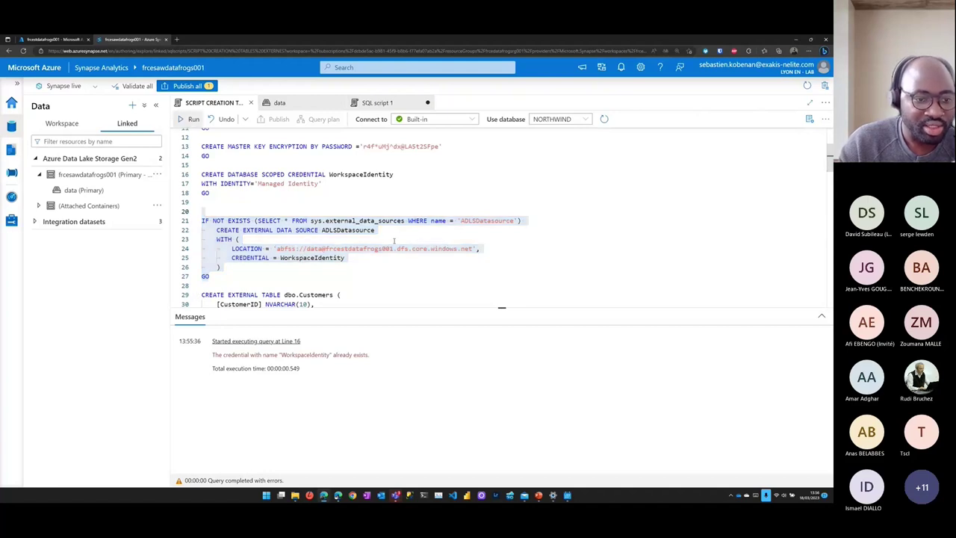
- Show the external data sources and external file formats under the NORTHWIND database's external resources in the workspace data
scroll(360, 256, down, 3)
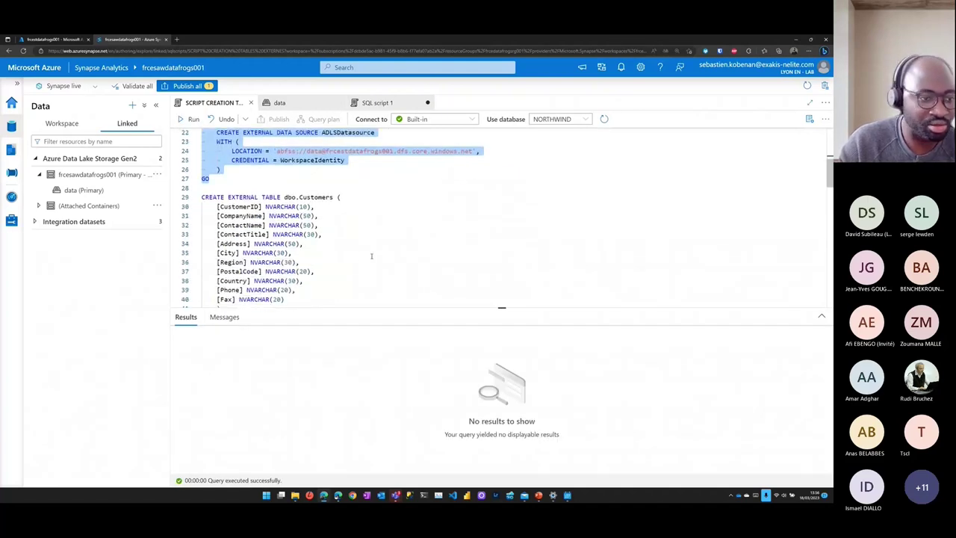
click(63, 124)
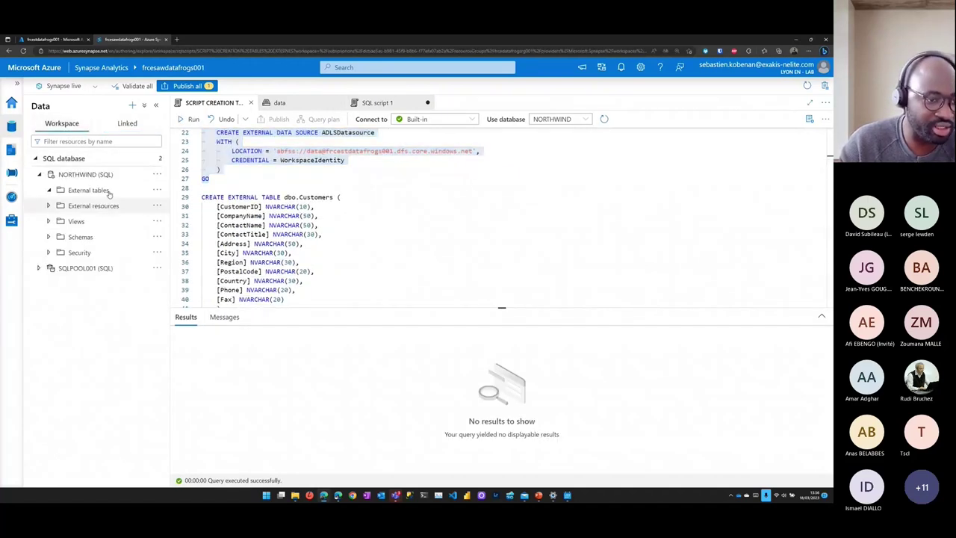
click(48, 206)
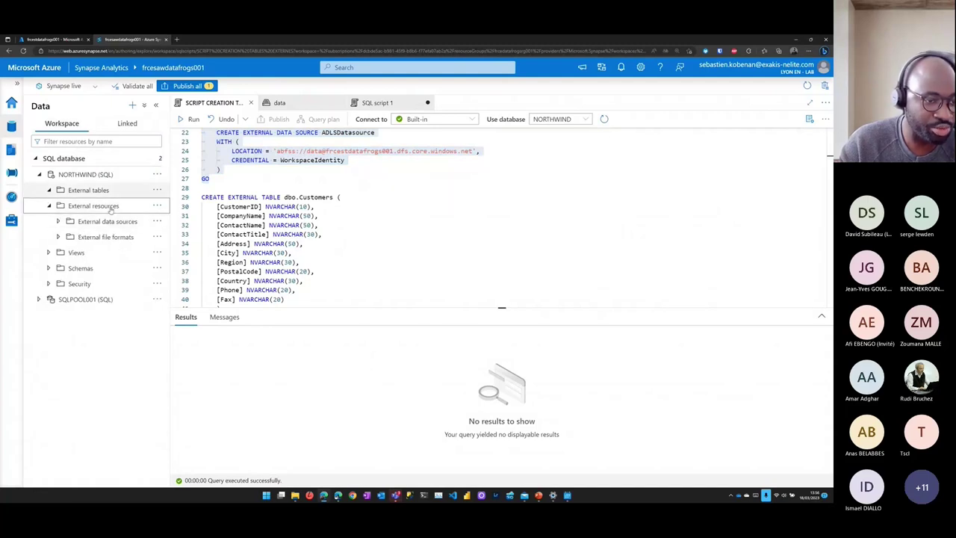
click(57, 223)
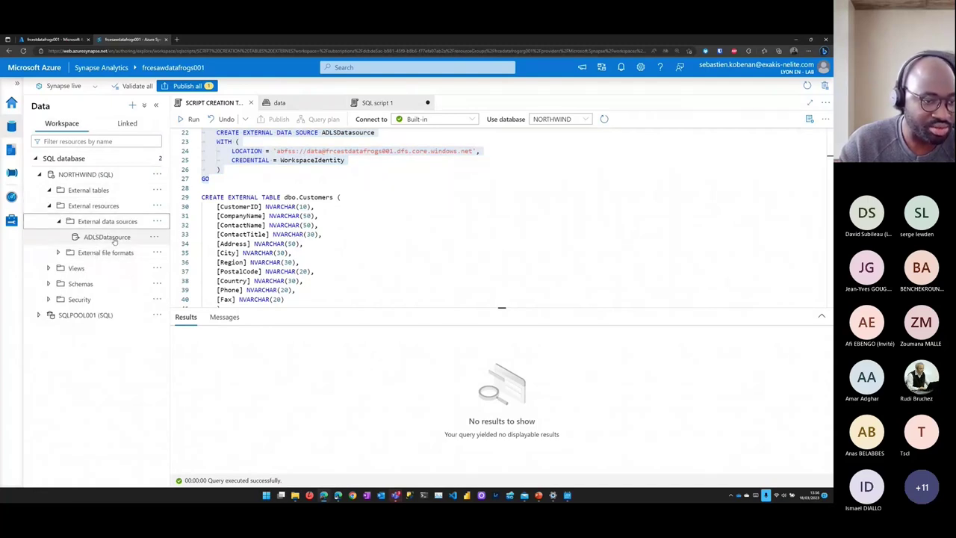
click(59, 253)
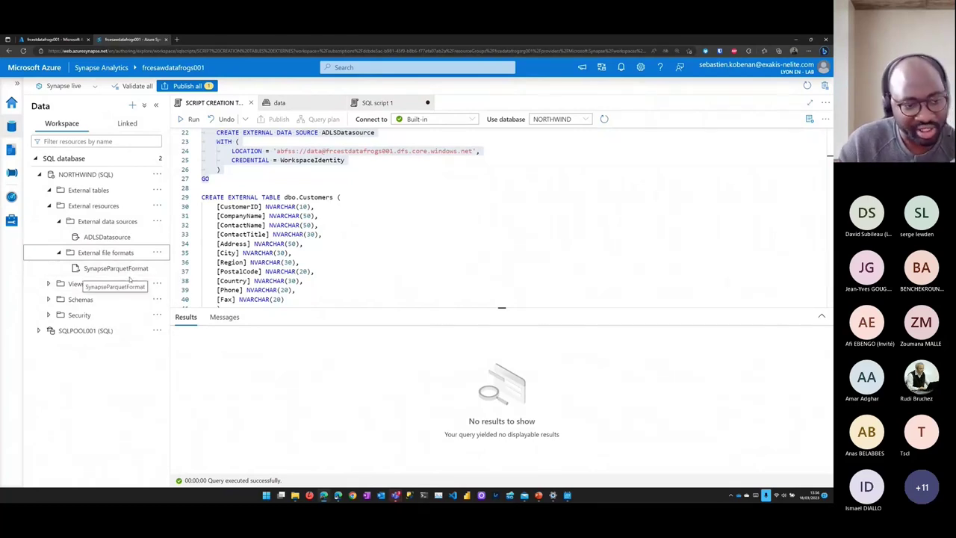
- Examine the CREATE EXTERNAL TABLE dbo.Customers statement, including its columns, LOCATION, DATA_SOURCE and FILE_FORMAT settings
scroll(300, 232, down, 3)
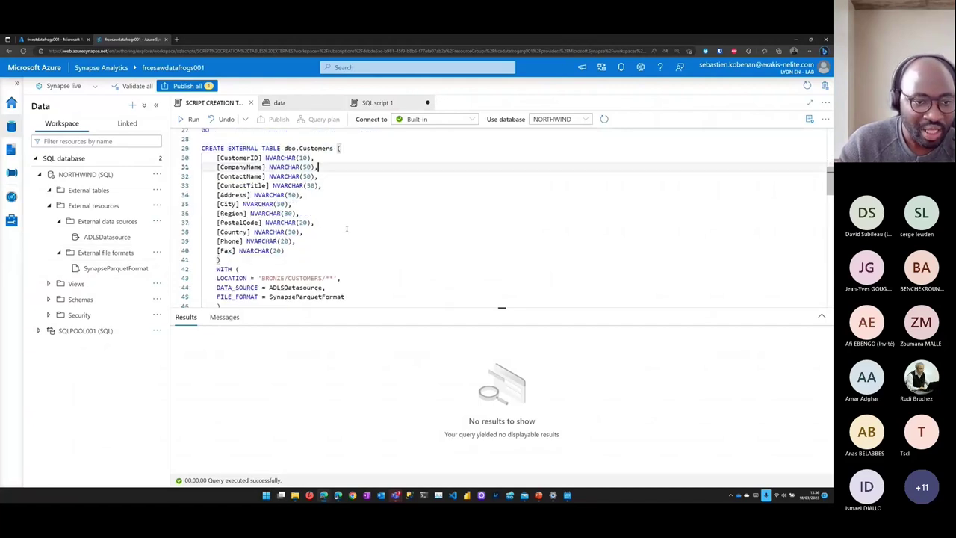
scroll(376, 252, up, 1)
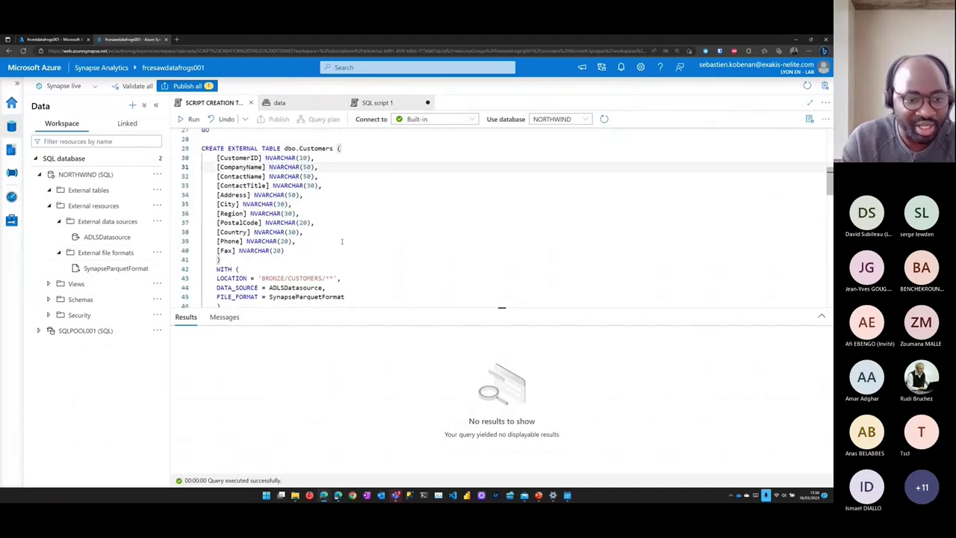
scroll(298, 246, down, 1)
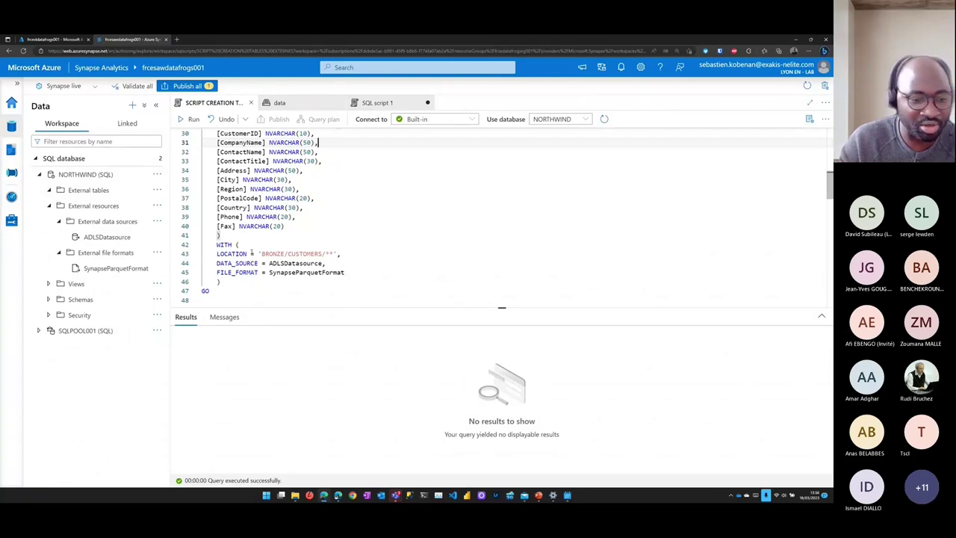
click(272, 254)
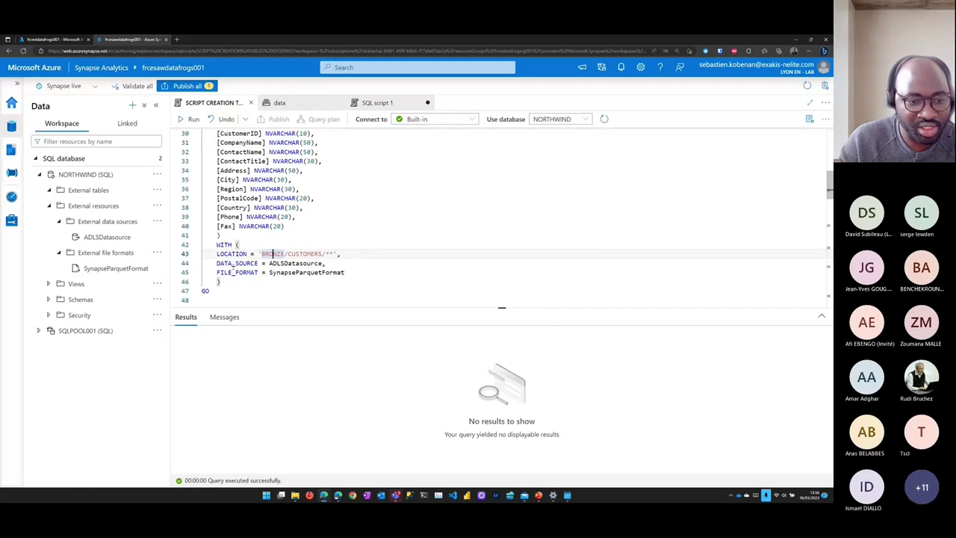
drag(213, 263, 417, 263)
scroll(358, 238, up, 3)
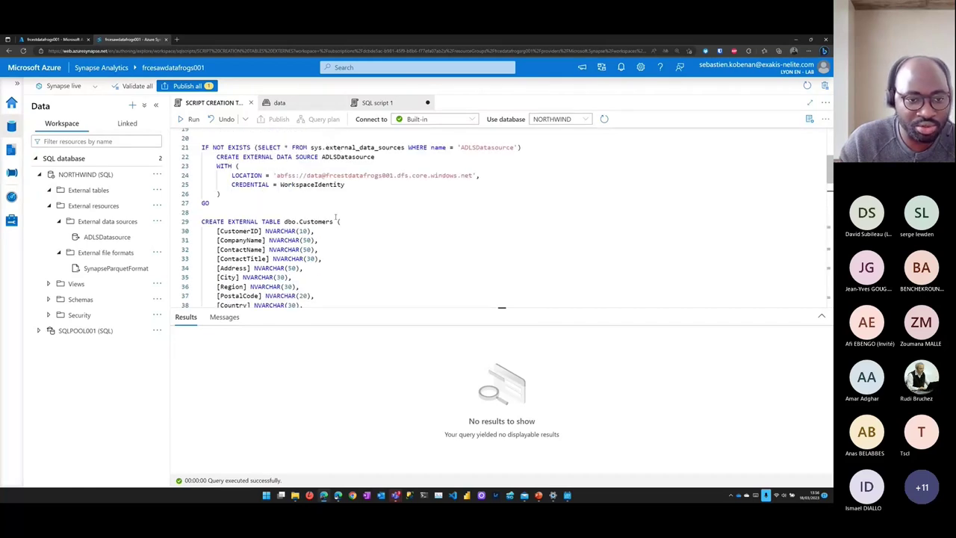
scroll(313, 209, down, 4)
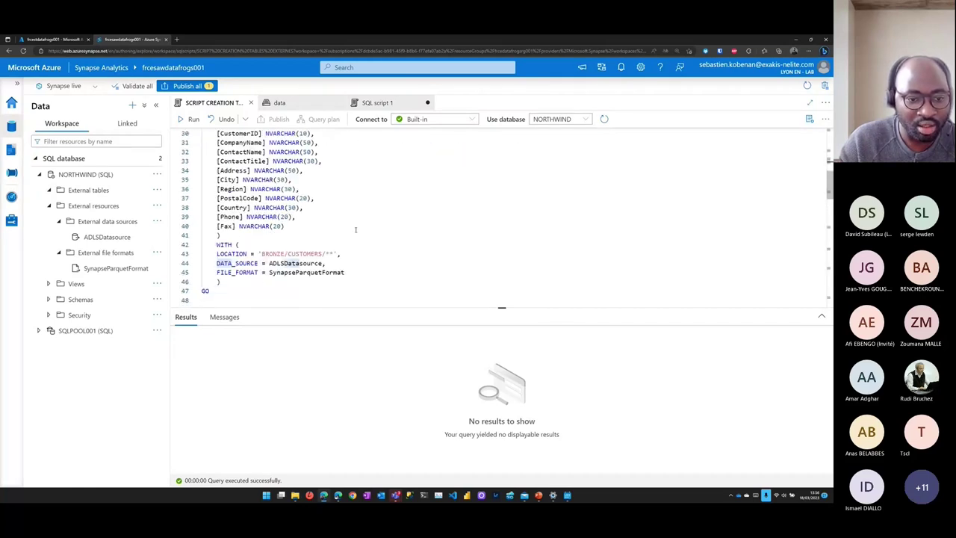
double_click(305, 238)
click(271, 230)
double_click(283, 230)
- In the Azure portal, browse the data container to BRONZE/CUSTOMERS, look inside its year folder, and highlight the folder path
click(53, 39)
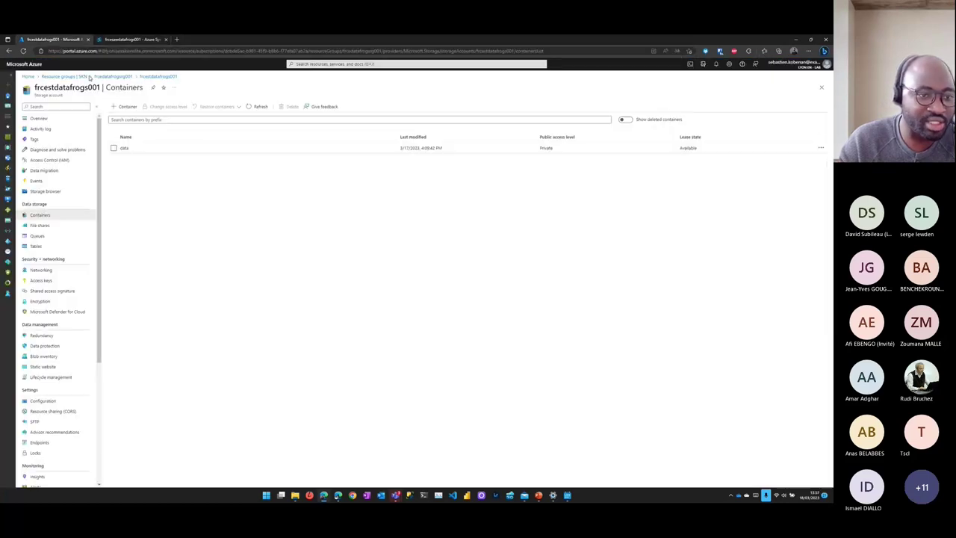
click(124, 147)
click(142, 165)
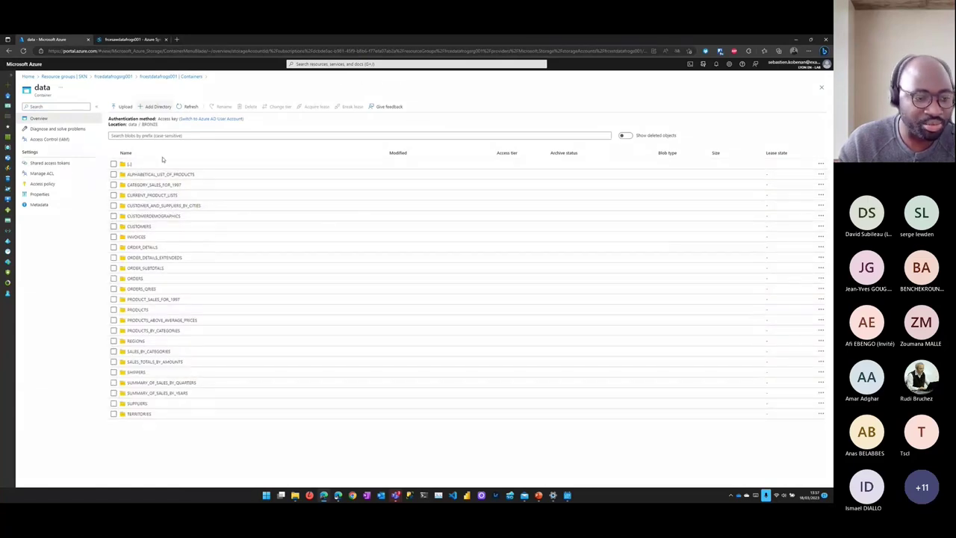
click(139, 226)
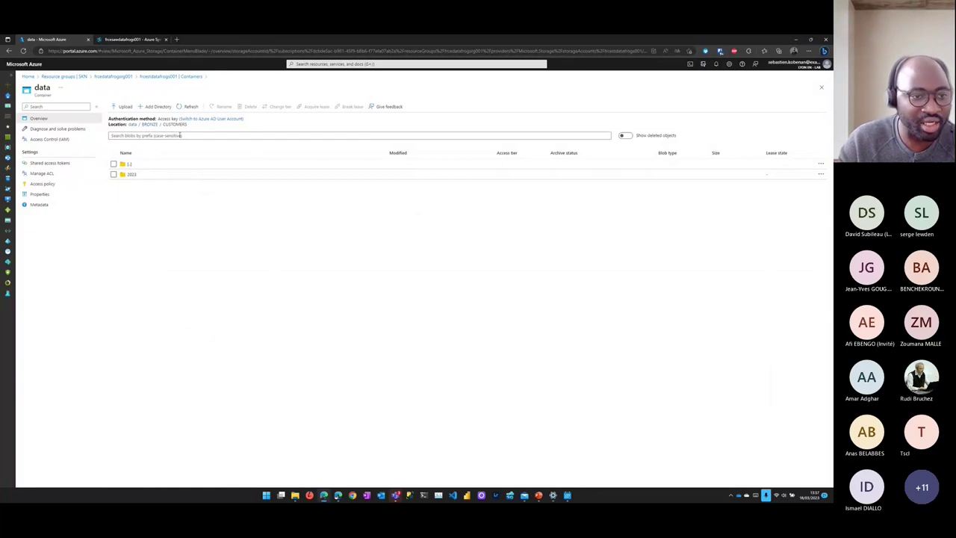
drag(187, 125, 128, 123)
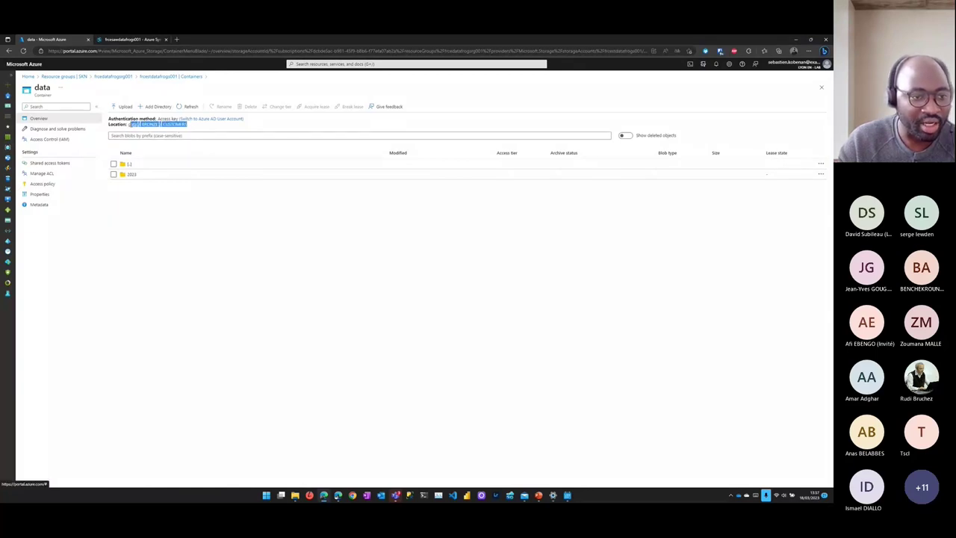
click(185, 125)
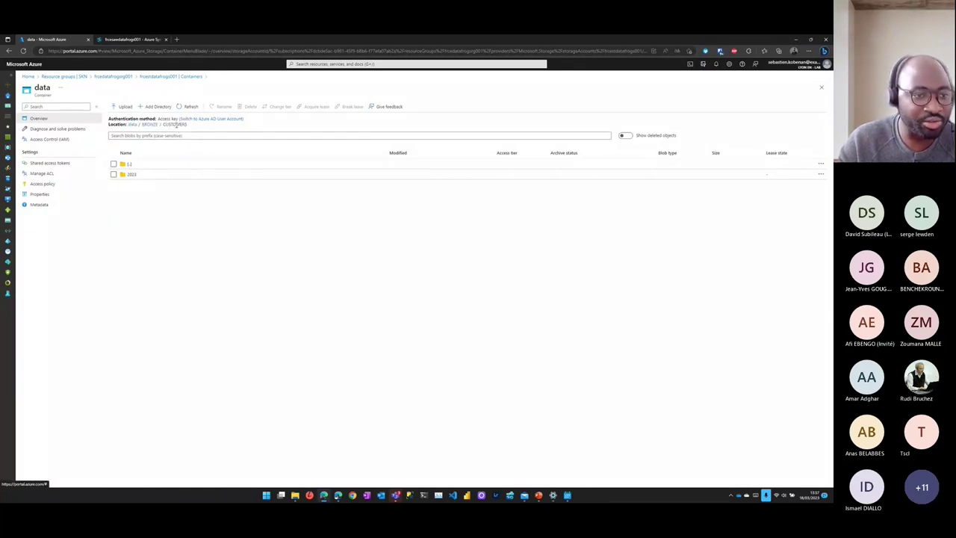
click(131, 174)
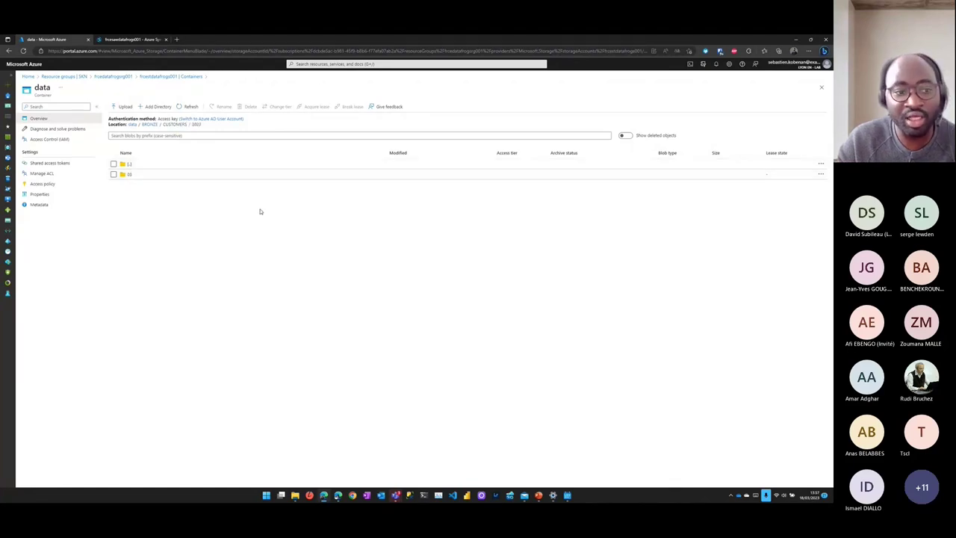
click(128, 163)
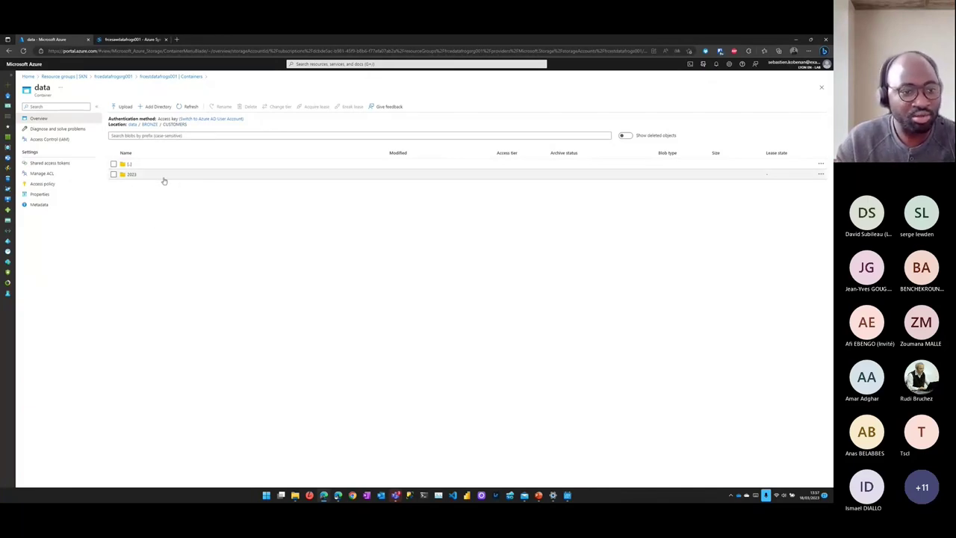
double_click(186, 124)
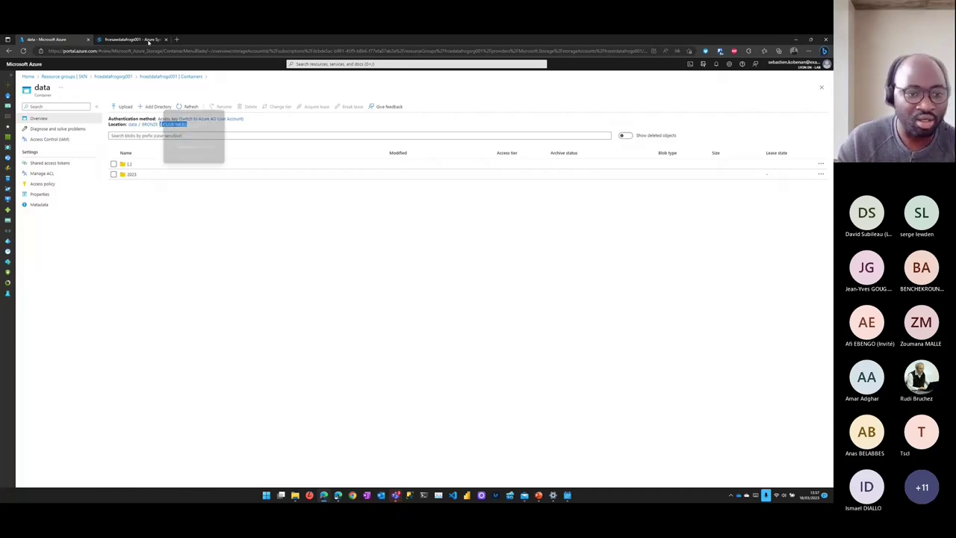
- In Synapse Studio, enlarge the script editor, run the CREATE EXTERNAL TABLE dbo.Customers statement, and refresh NORTHWIND's External tables folder
key(ctrl+Tab)
scroll(255, 258, up, 1)
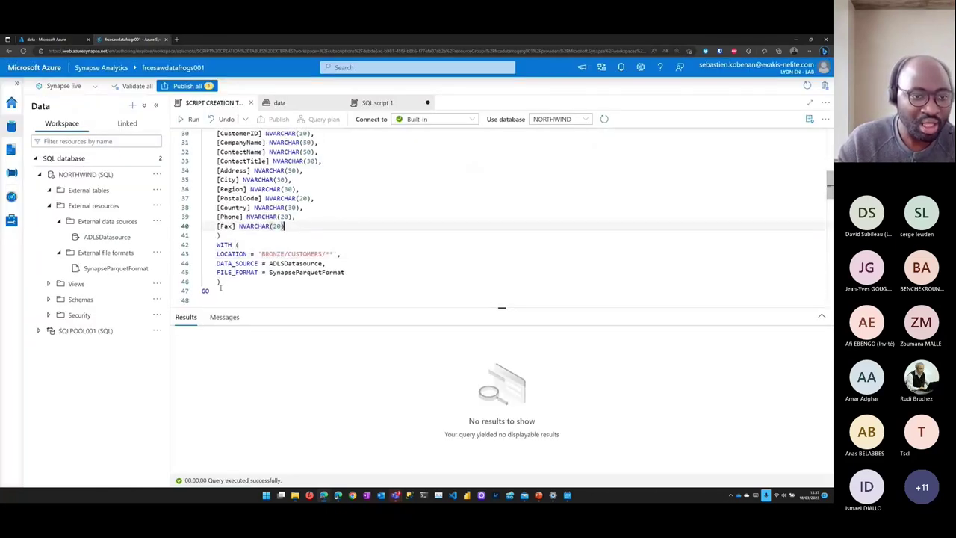
drag(500, 306, 500, 377)
scroll(250, 254, up, 2)
drag(221, 347, 200, 172)
click(192, 120)
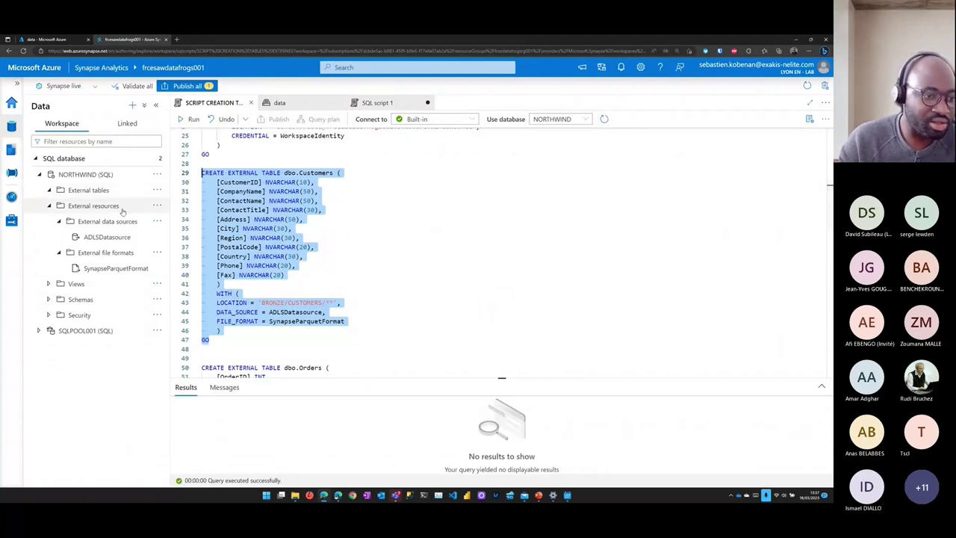
click(156, 192)
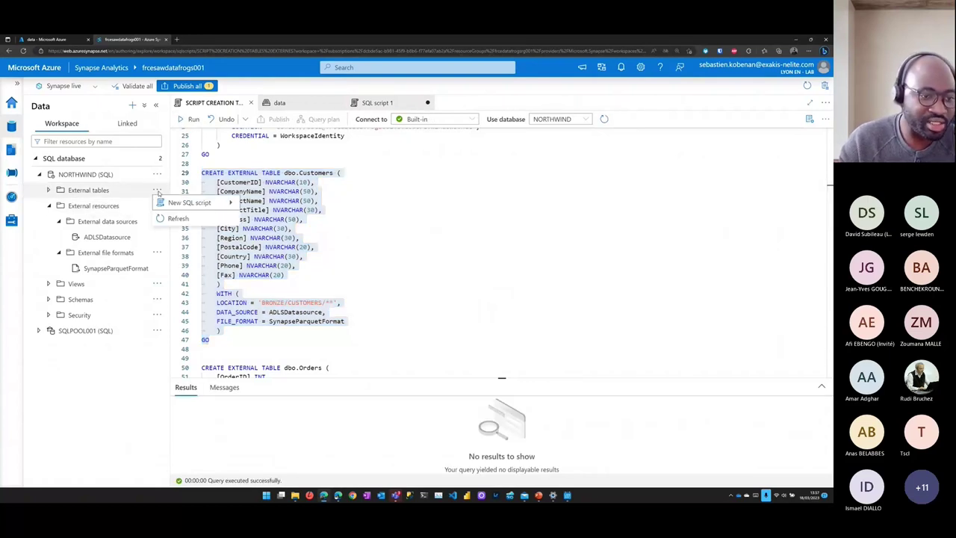
click(178, 218)
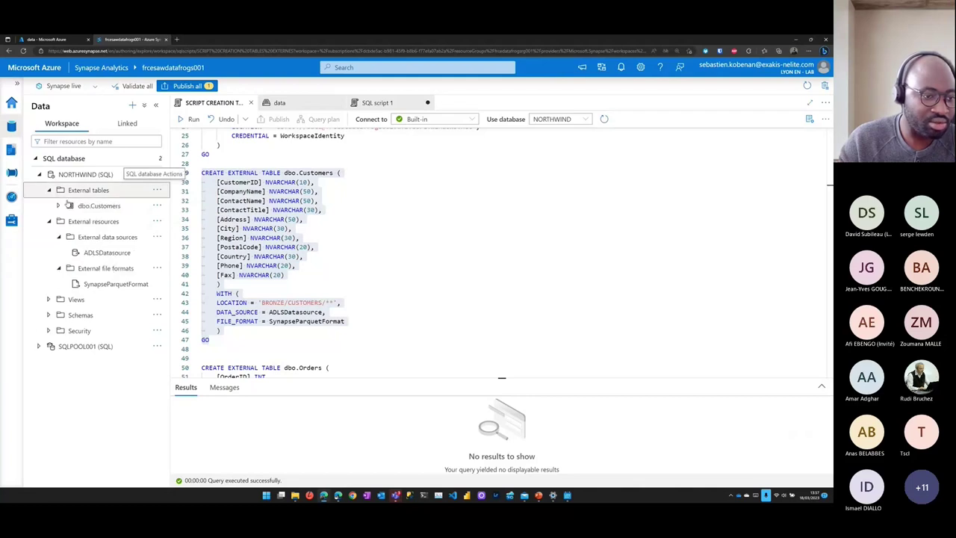
- Expand the columns of dbo.Customers, then generate and run a Select TOP 100 rows script for the table
click(58, 206)
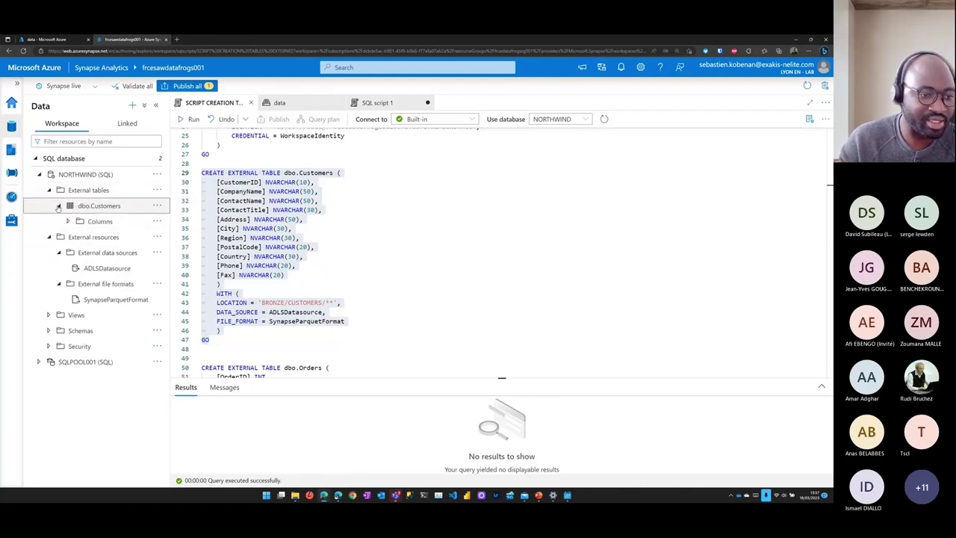
click(68, 221)
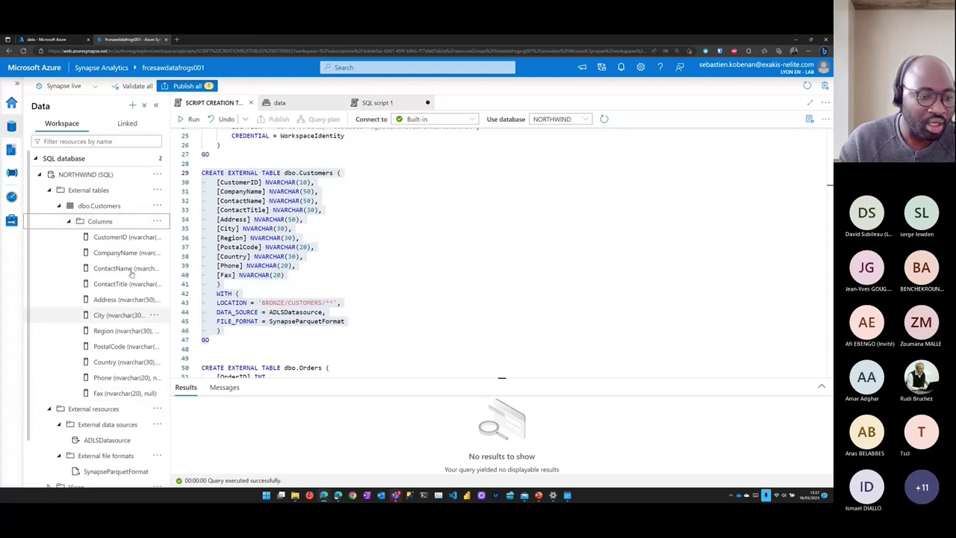
click(156, 205)
mouse_move(216, 218)
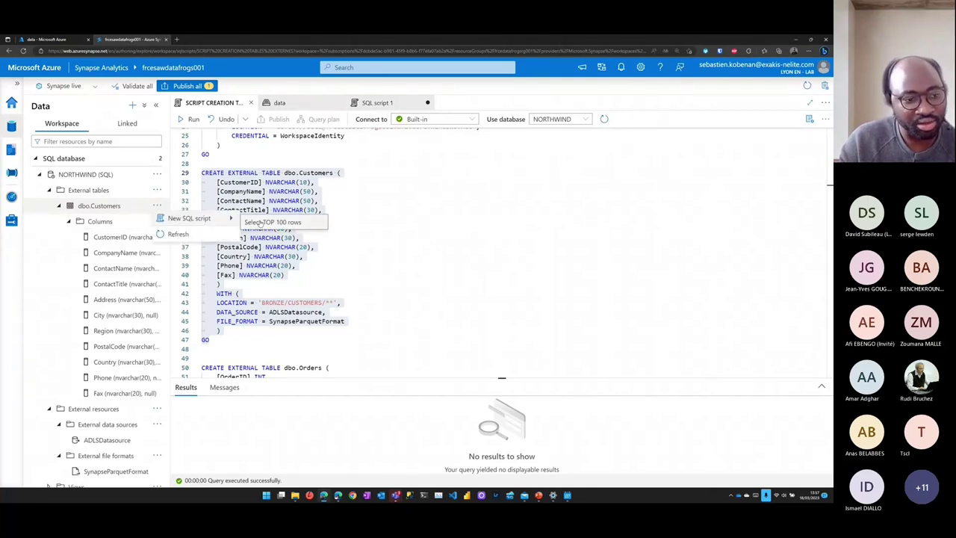
click(254, 222)
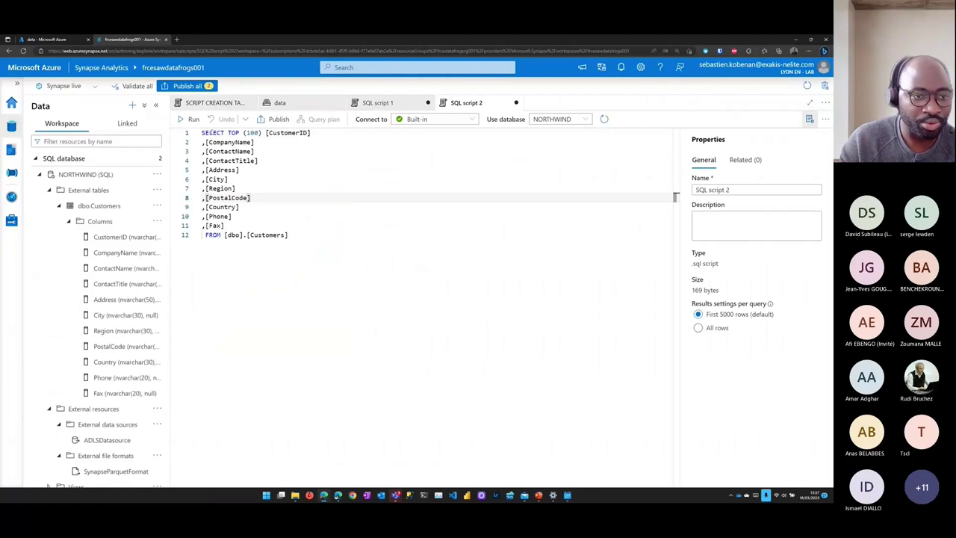
click(189, 118)
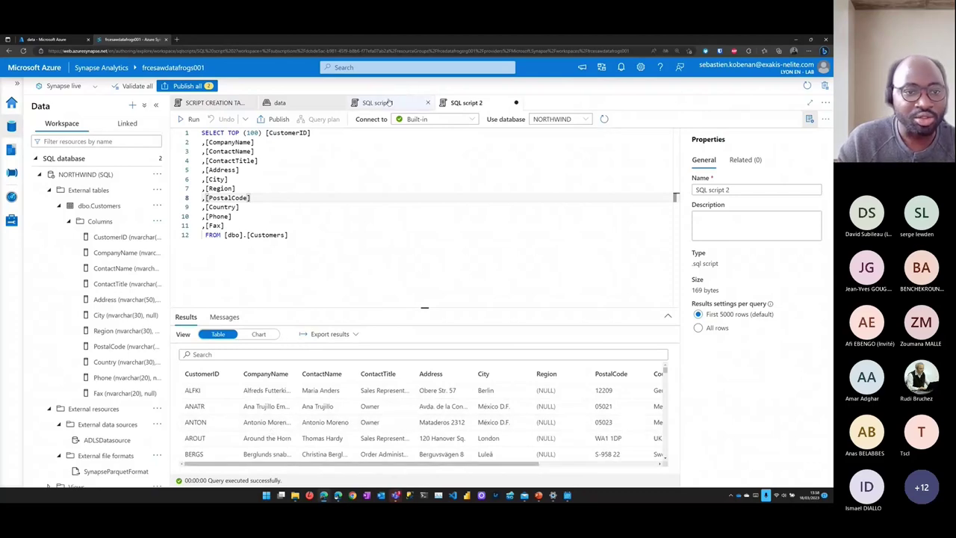
- Return to the table creation script and run only its CREATE EXTERNAL TABLE dbo.Orders statement
click(224, 103)
scroll(203, 218, down, 7)
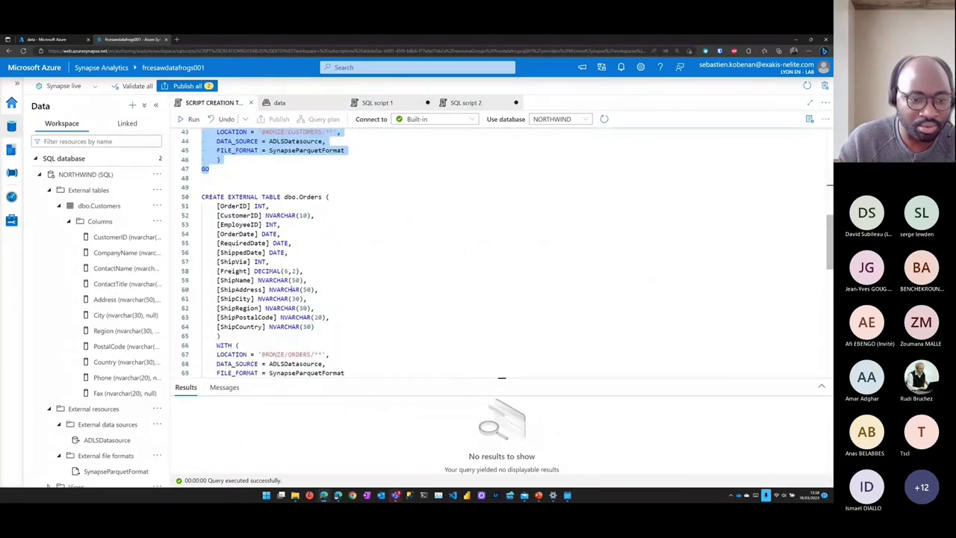
drag(201, 171, 245, 365)
click(189, 118)
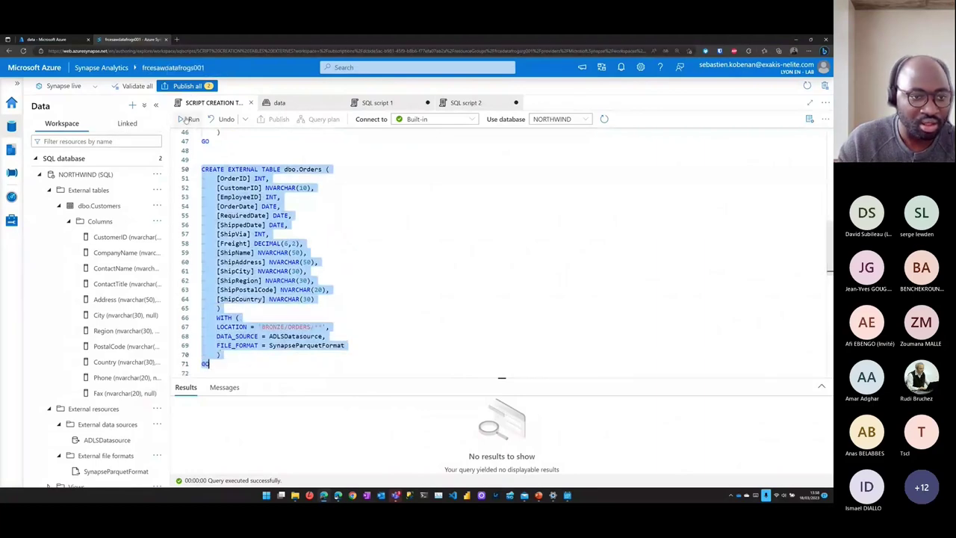
- Run the CREATE EXTERNAL TABLE statements for dbo.OrderDetails, dbo.Shippers and dbo.Products together, and refresh NORTHWIND's External tables folder
scroll(385, 218, down, 5)
scroll(300, 266, down, 2)
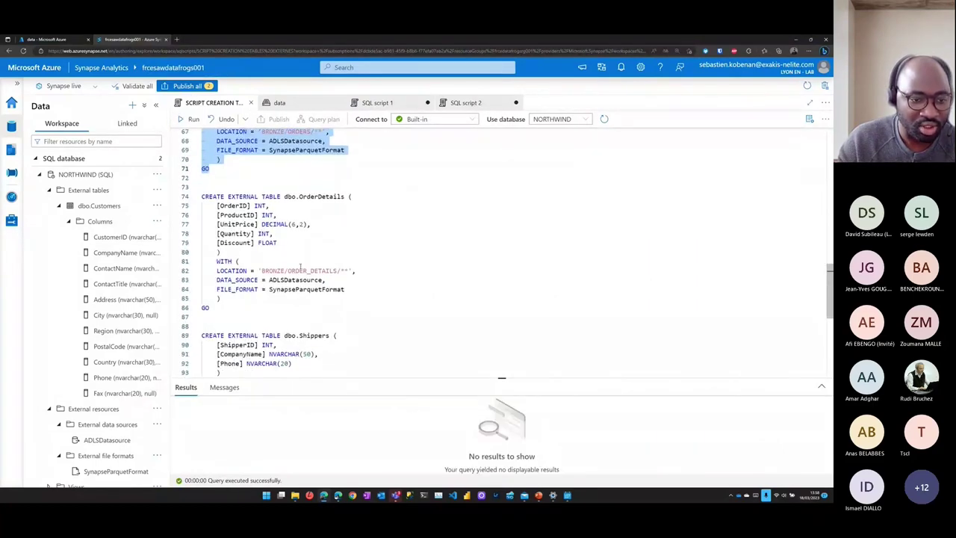
scroll(220, 193, down, 2)
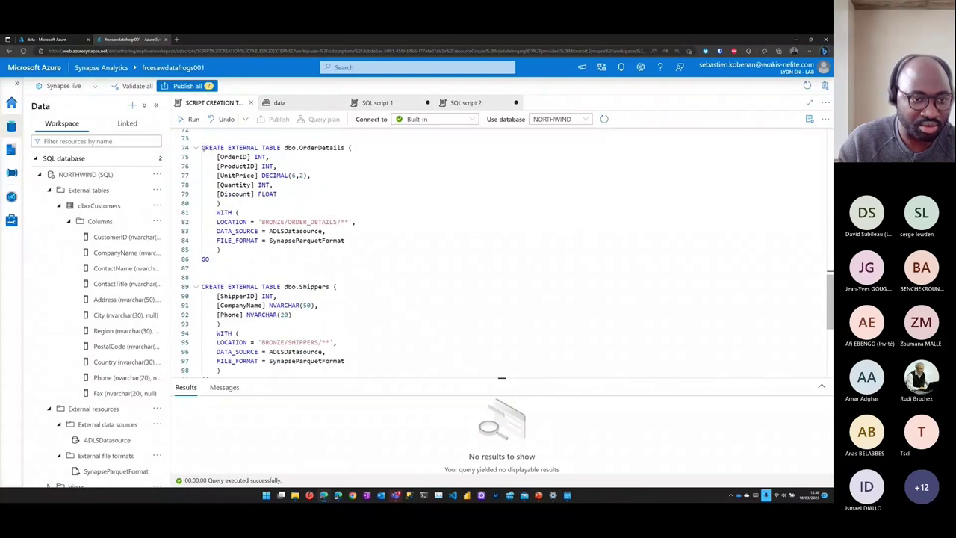
drag(202, 147, 284, 390)
click(192, 119)
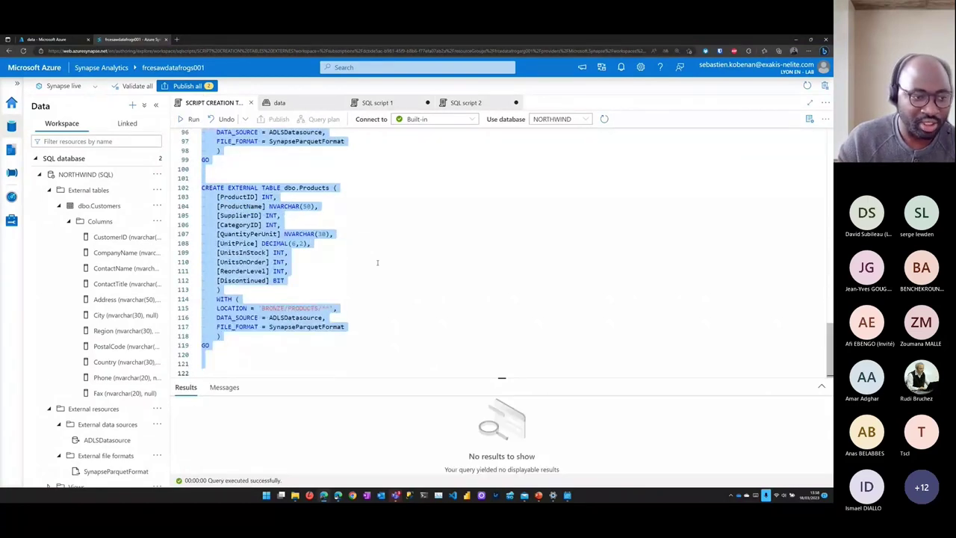
click(156, 189)
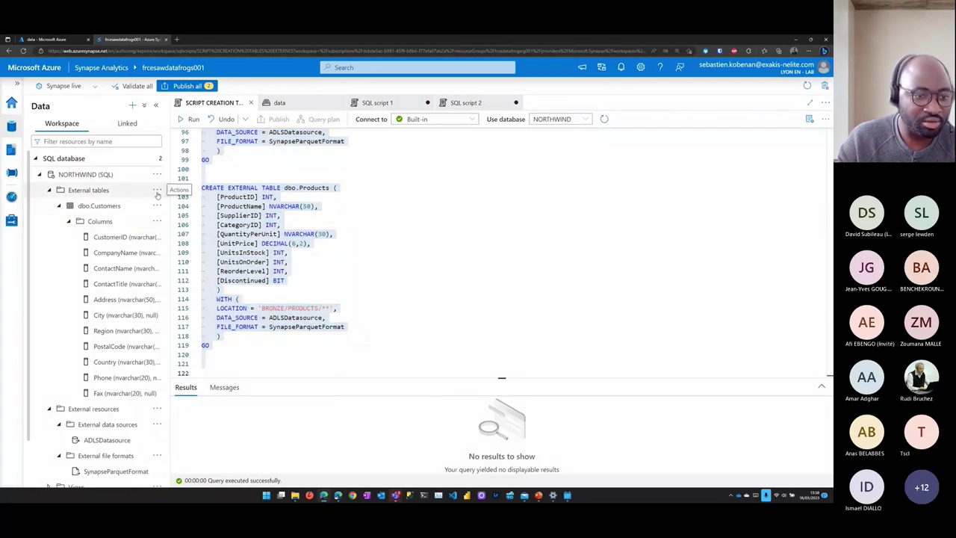
click(171, 218)
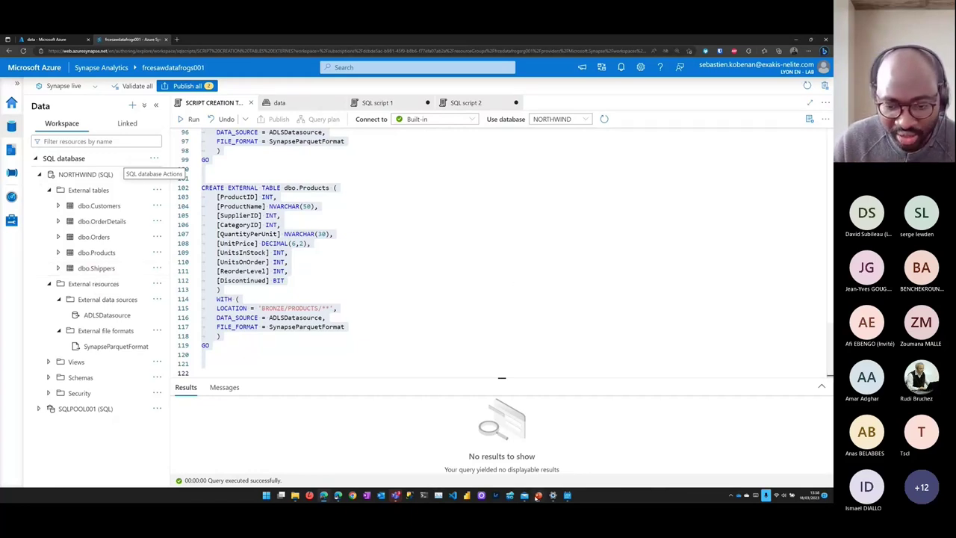
- Switch to PowerPoint to show the "Approche Data Lakehouse" slide, and return to SQL script 2 in Synapse Studio
key(alt+Tab)
scroll(478, 288, up, 3)
scroll(478, 288, down, 1)
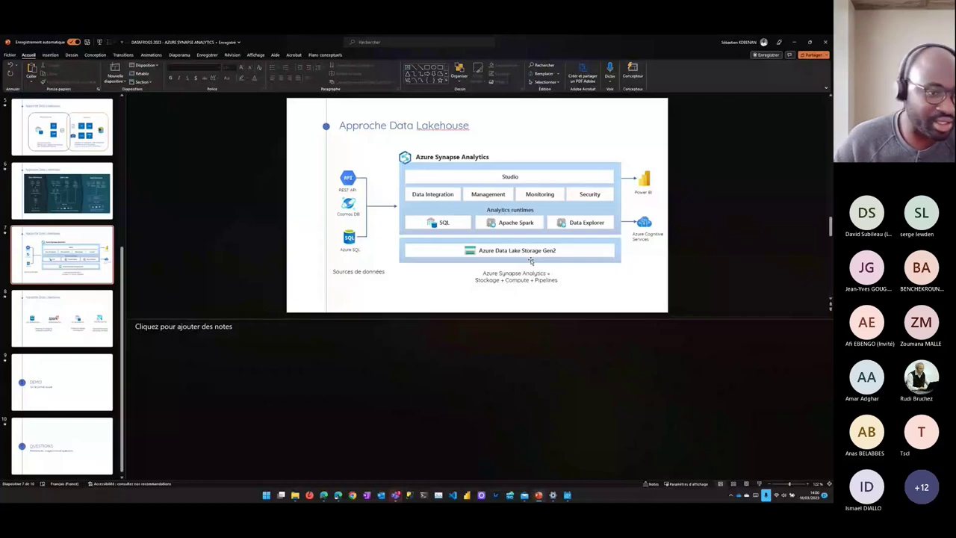
key(alt+Tab)
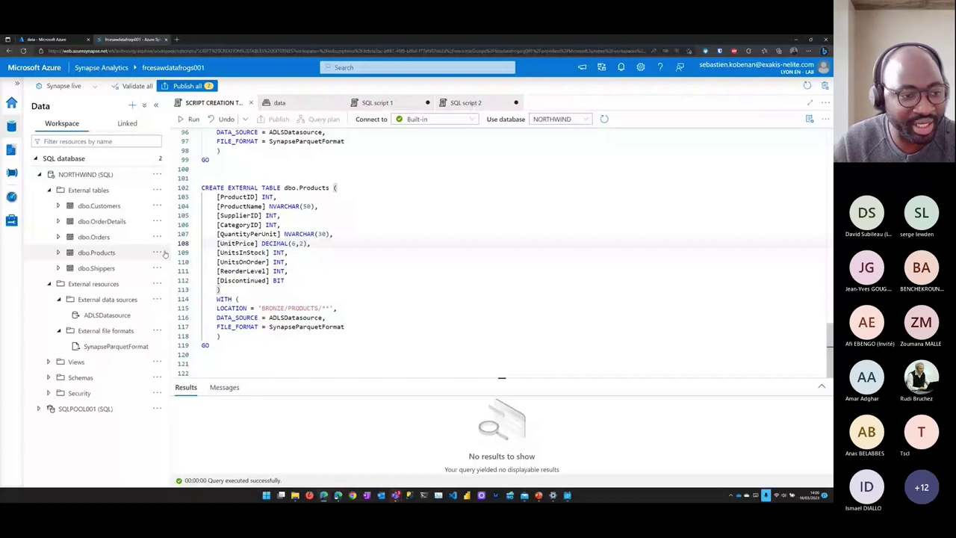
click(466, 103)
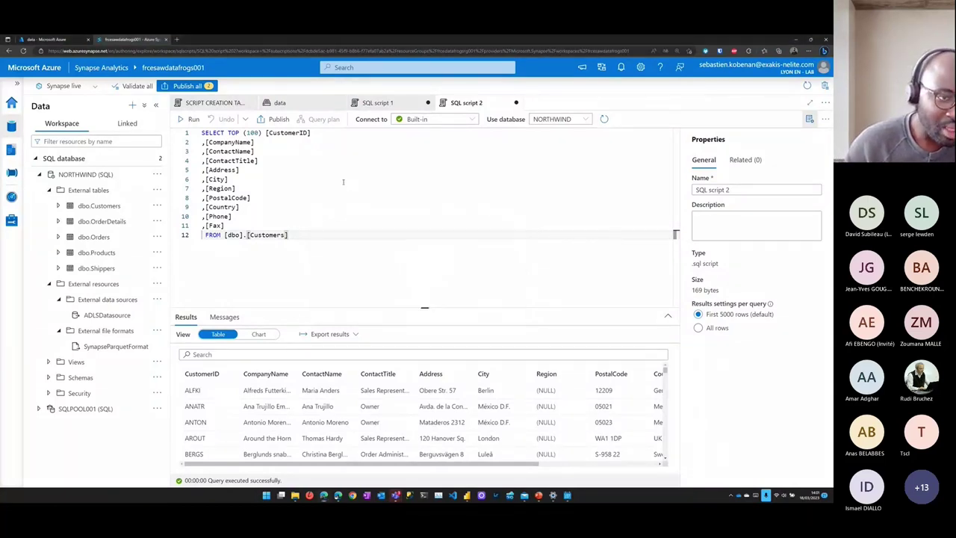
- In the Azure portal, go back to the resource group and open the overview of the frcesawdatafrogs001 Synapse workspace
click(67, 39)
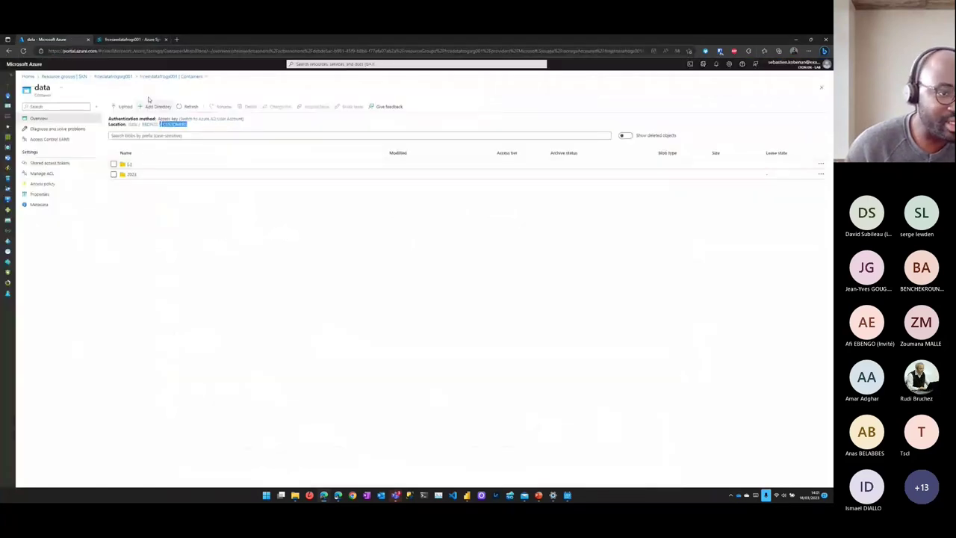
click(127, 77)
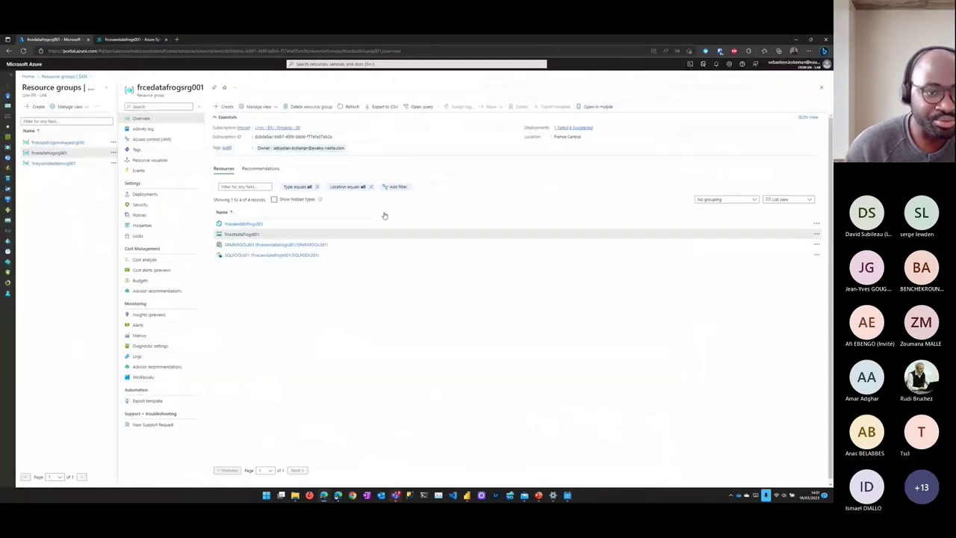
click(251, 223)
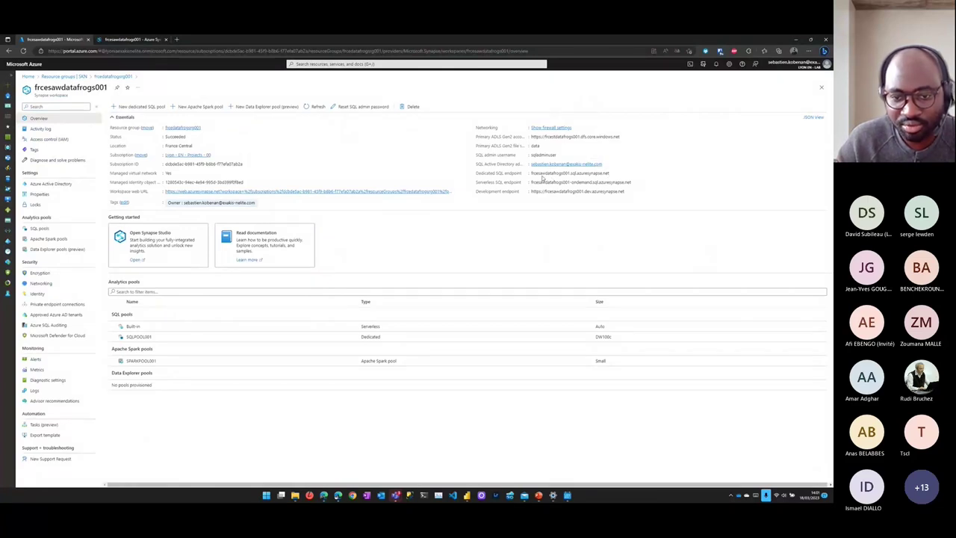
- Point out the workspace's dedicated and serverless SQL endpoints, and copy the serverless SQL endpoint
drag(474, 173, 621, 176)
click(544, 176)
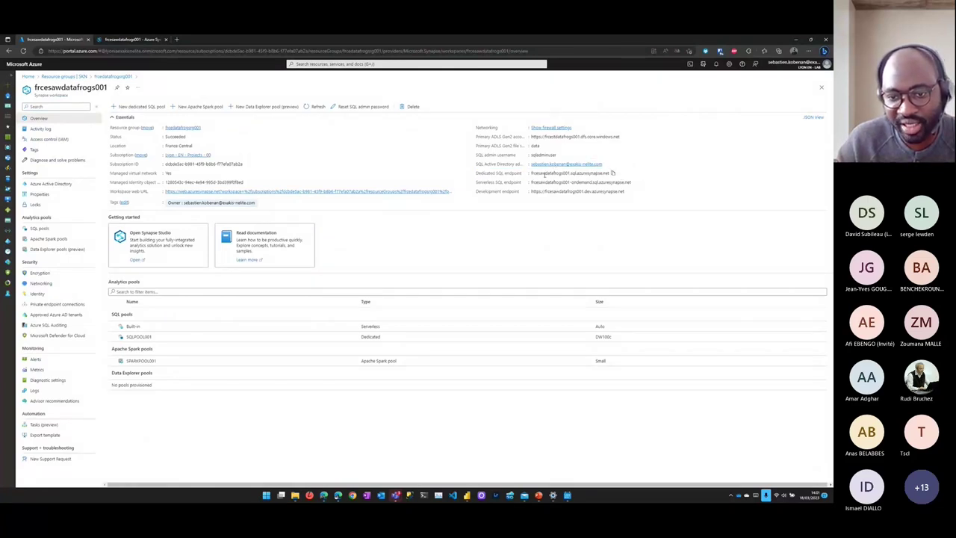
drag(531, 174, 609, 173)
click(612, 172)
click(660, 171)
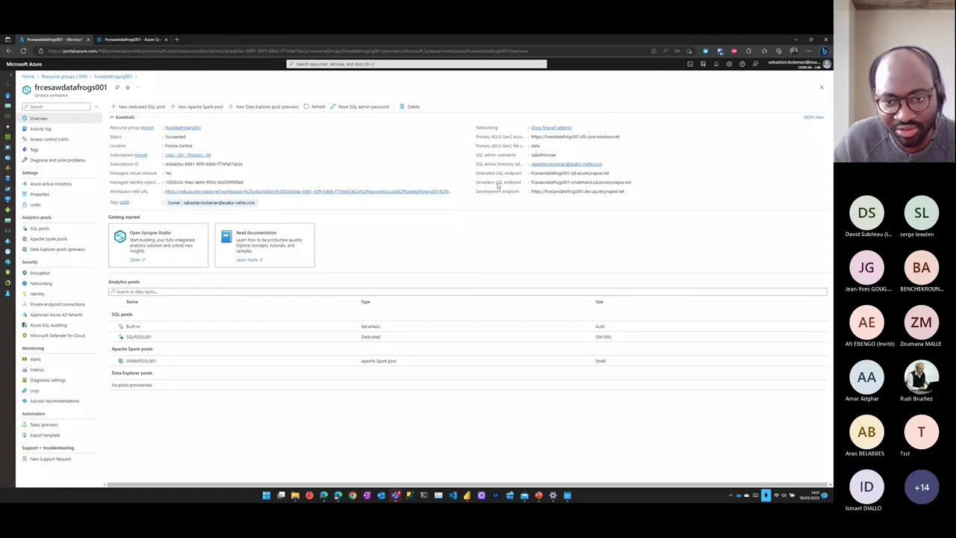
drag(475, 183, 612, 190)
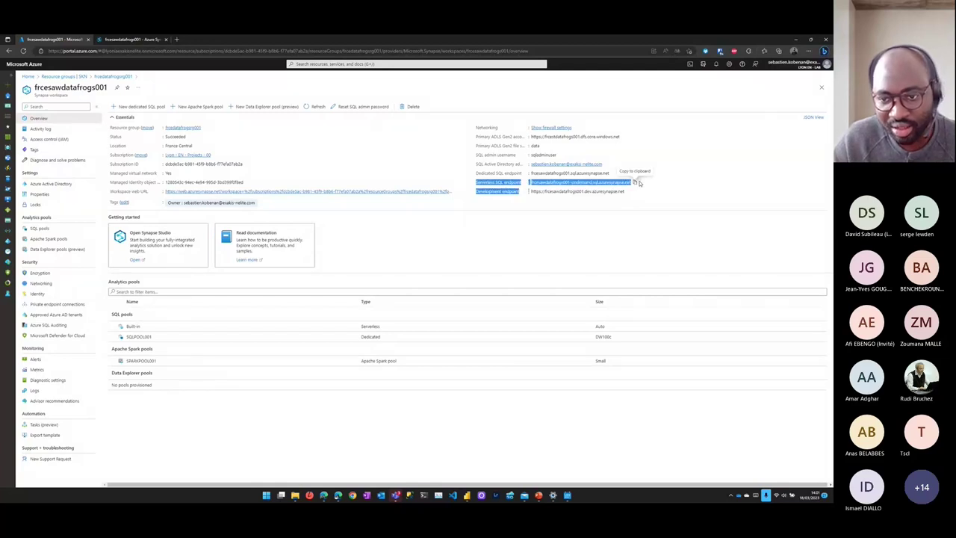
click(677, 181)
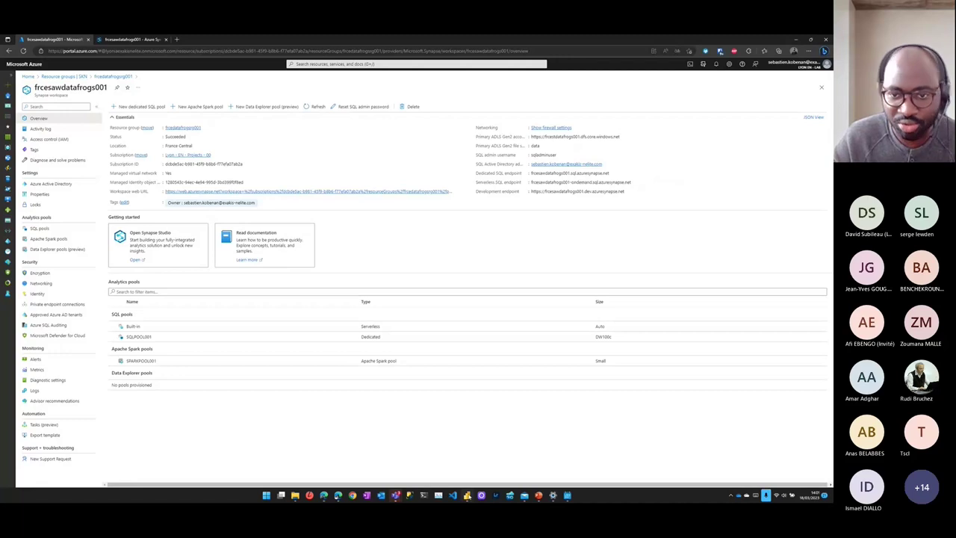
- In Power BI Desktop, connect to a SQL Server database in Import mode, using the copied serverless SQL endpoint as the server
click(588, 165)
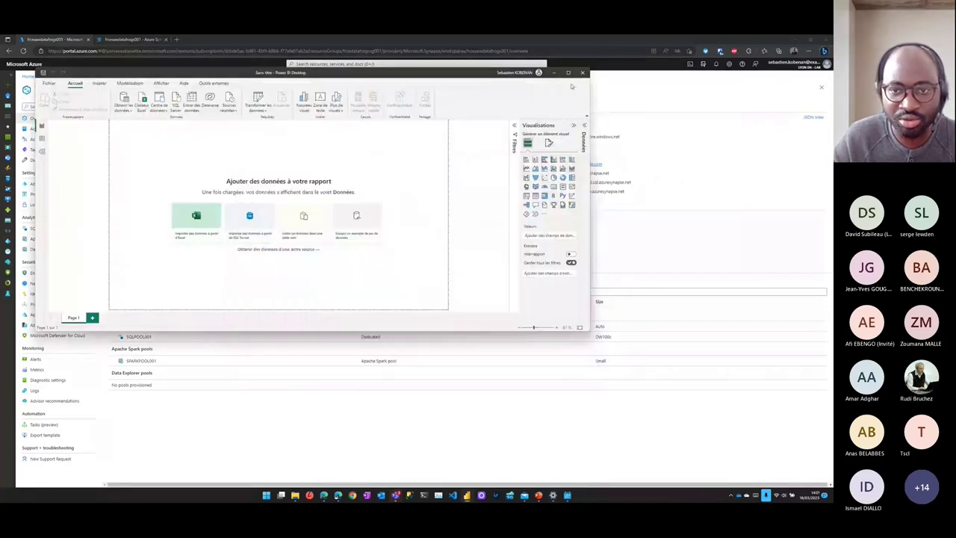
click(568, 72)
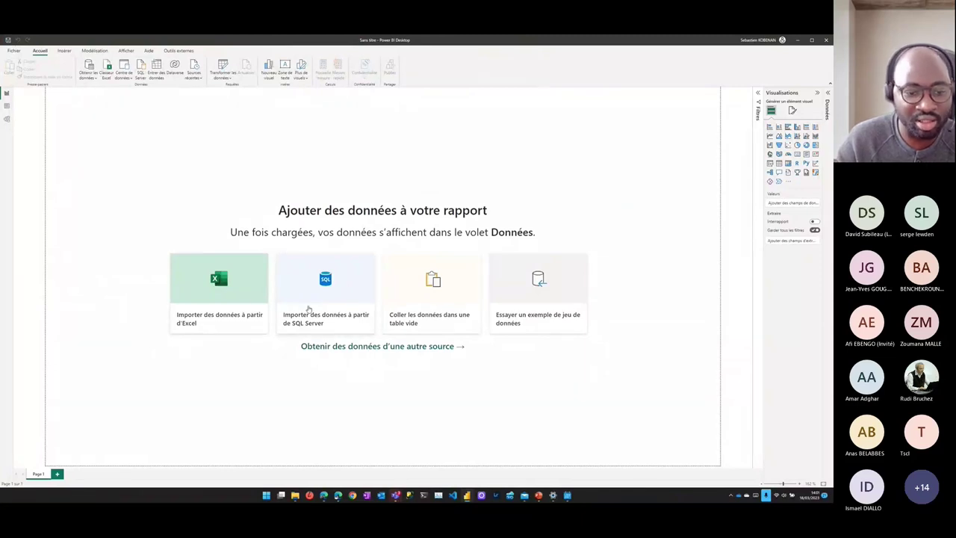
click(325, 312)
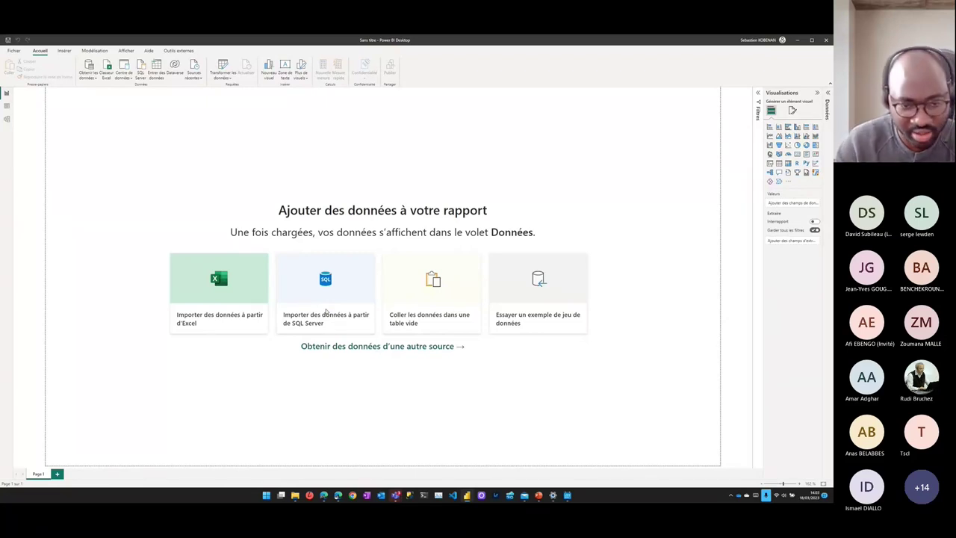
key(ctrl+v)
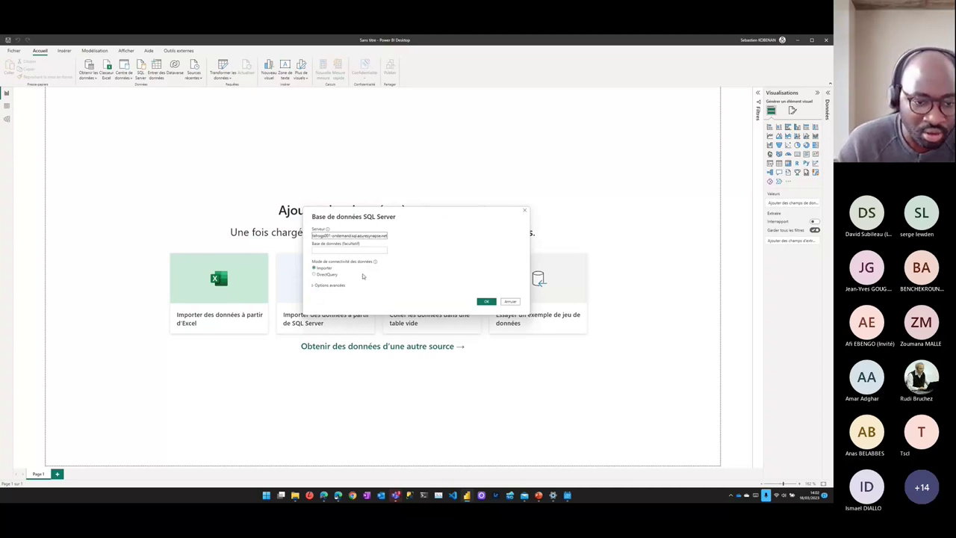
click(479, 303)
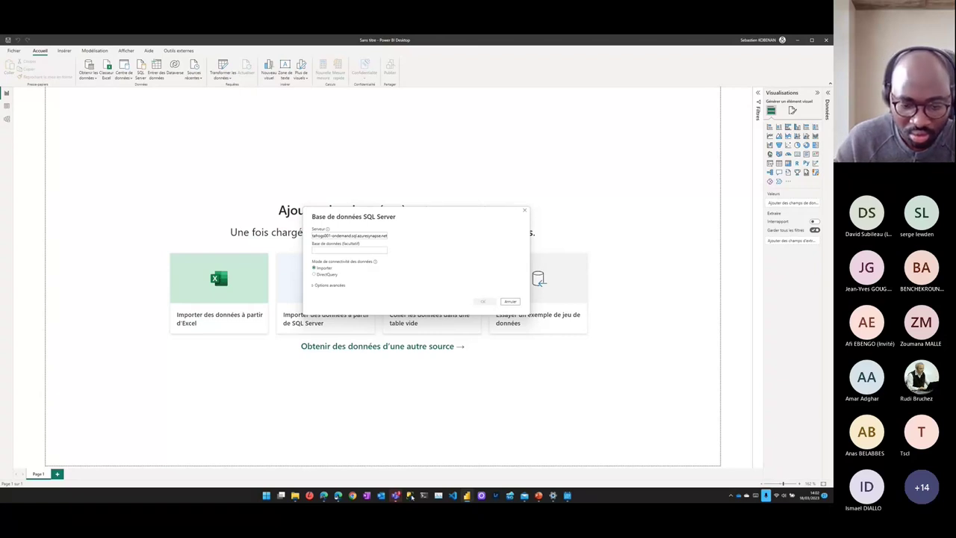
key(Escape)
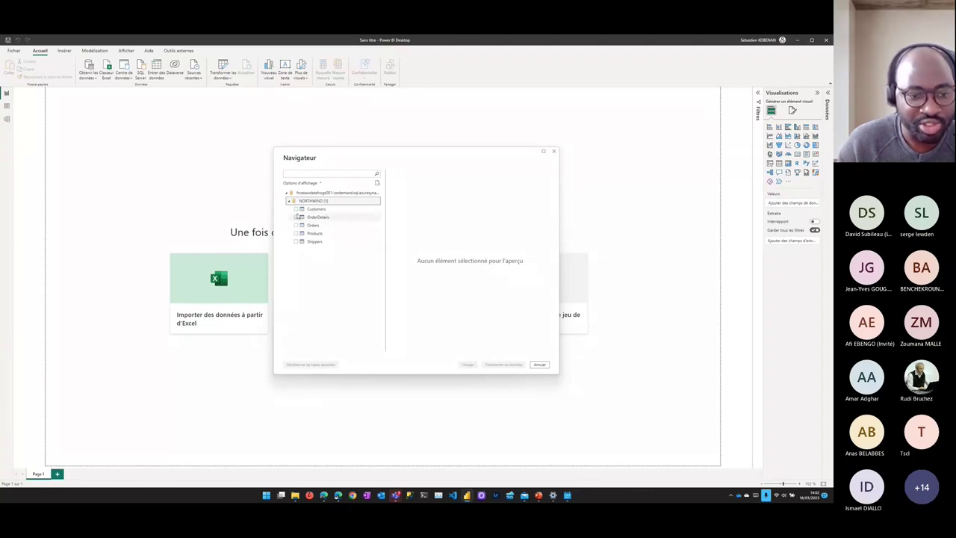
- Select NORTHWIND's Customers, OrderDetails, Orders, Products and Shippers tables and send them to data transformation
click(312, 209)
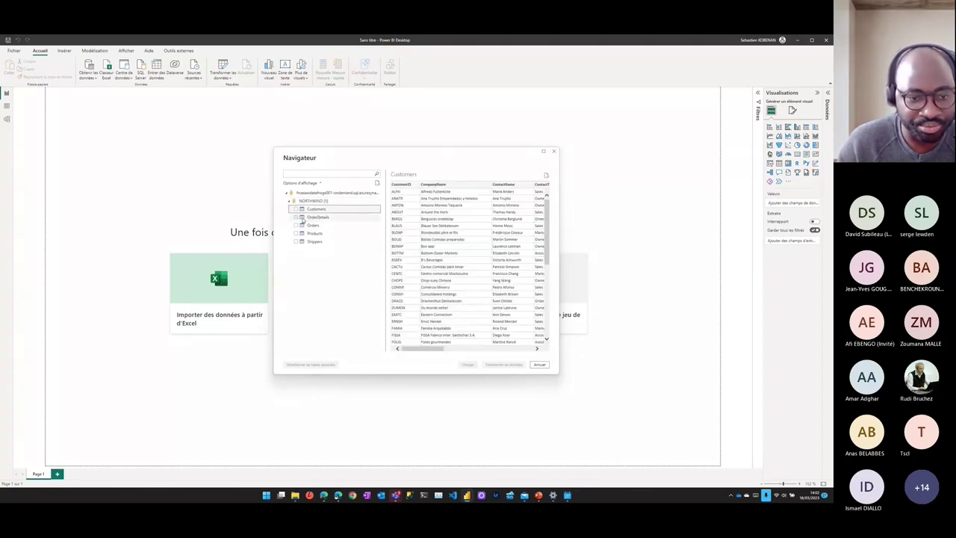
click(296, 209)
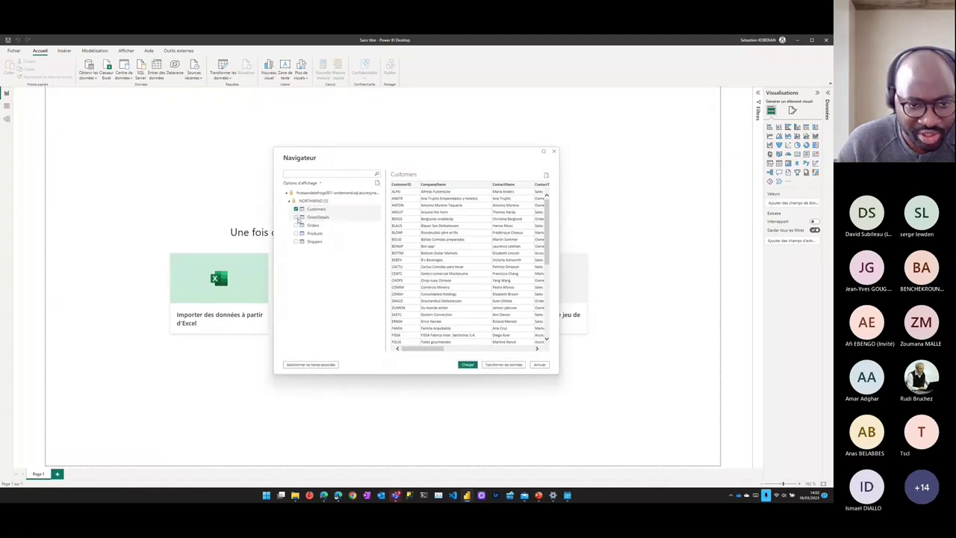
click(295, 217)
click(296, 224)
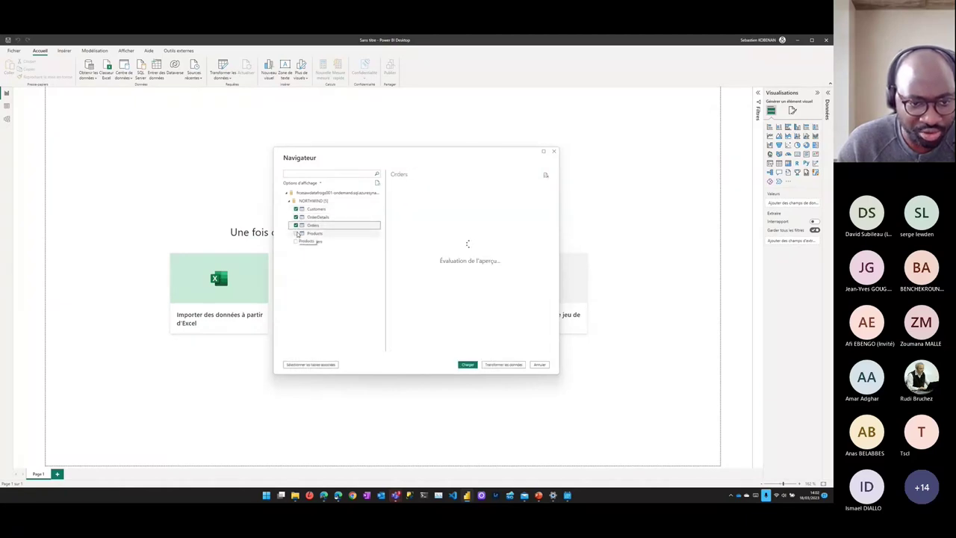
click(295, 234)
click(296, 241)
click(297, 233)
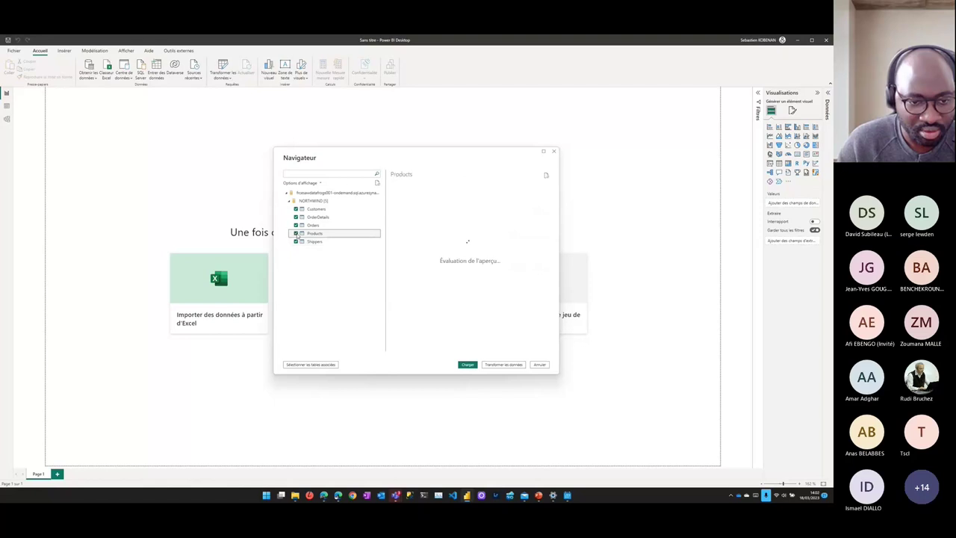
click(511, 366)
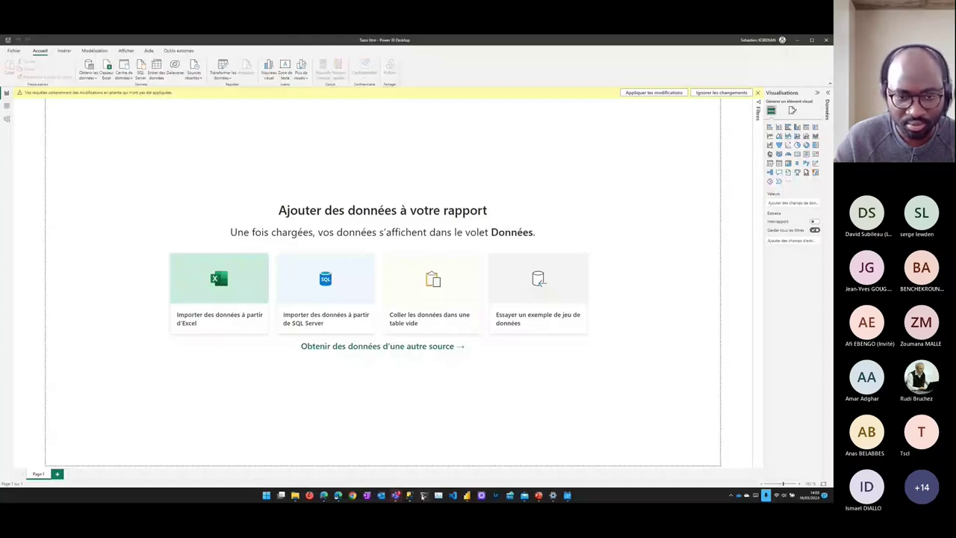
- Bring up the server connection dialog in SQL Server Management Studio, and switch back to Power BI Desktop
click(409, 495)
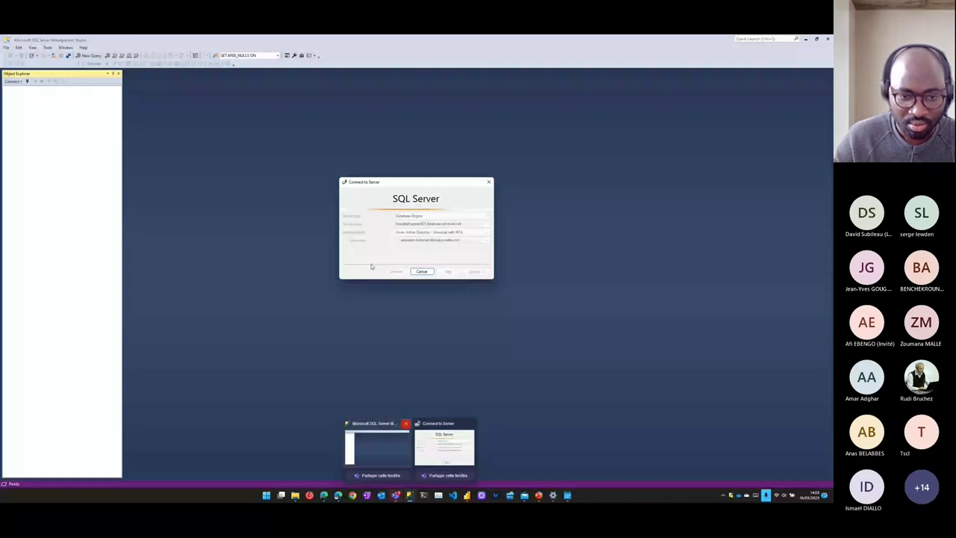
key(alt+Tab)
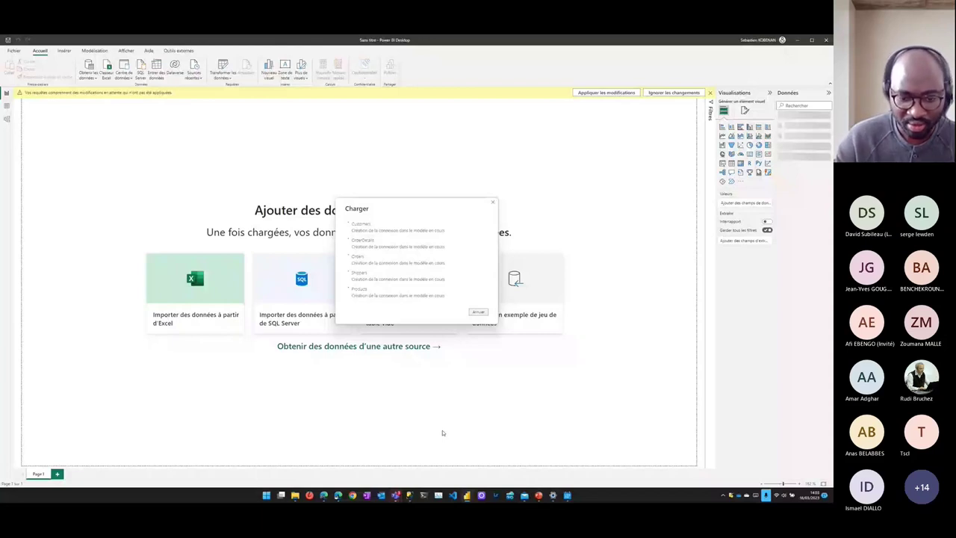
- In SQL Server Management Studio, connect to the serverless SQL endpoint using Azure Active Directory - Universal with MFA, signing in with the account password
key(alt+Tab)
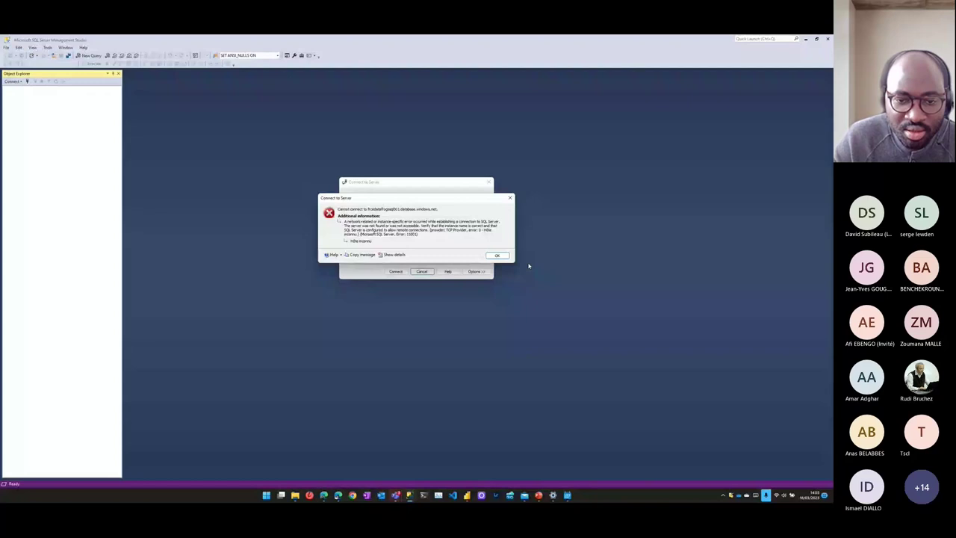
click(496, 255)
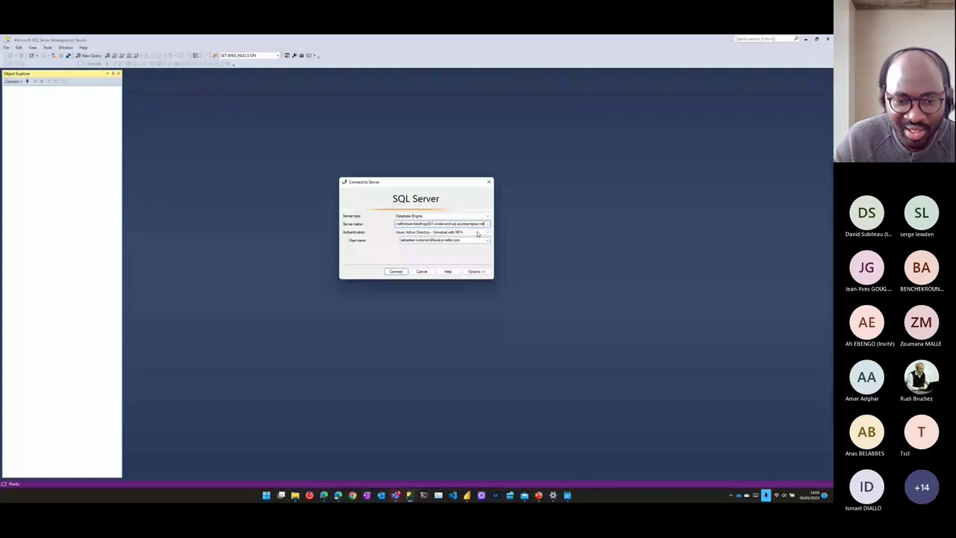
key(Return)
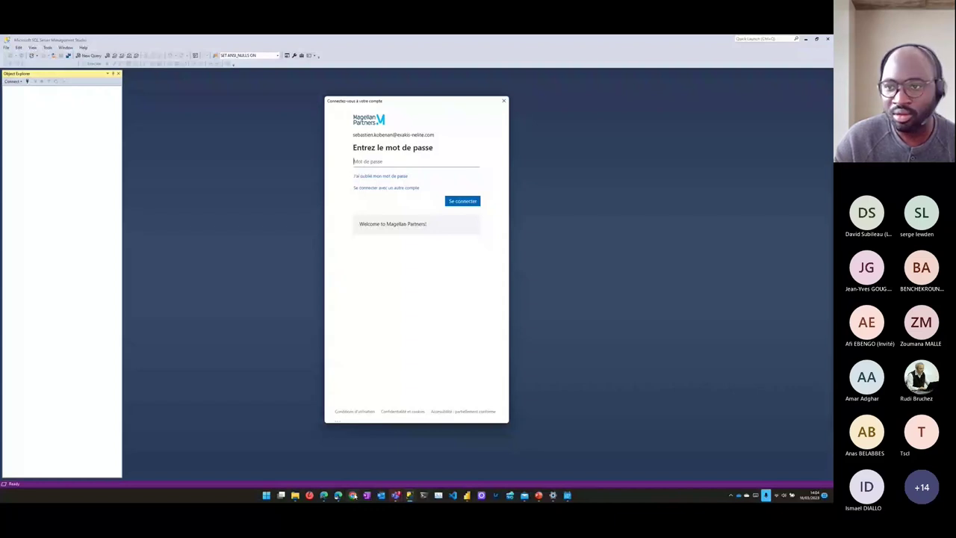
key(alt+Tab)
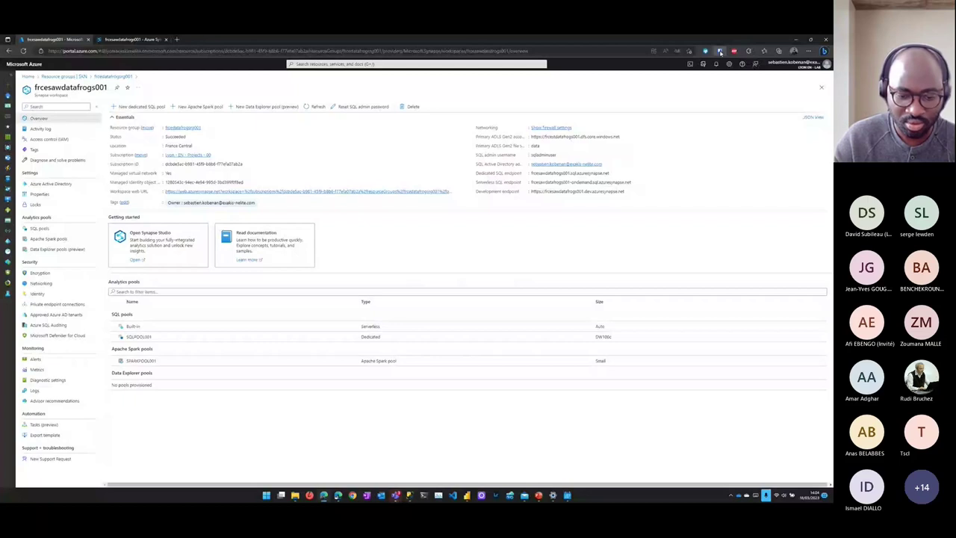
click(720, 52)
mouse_move(408, 496)
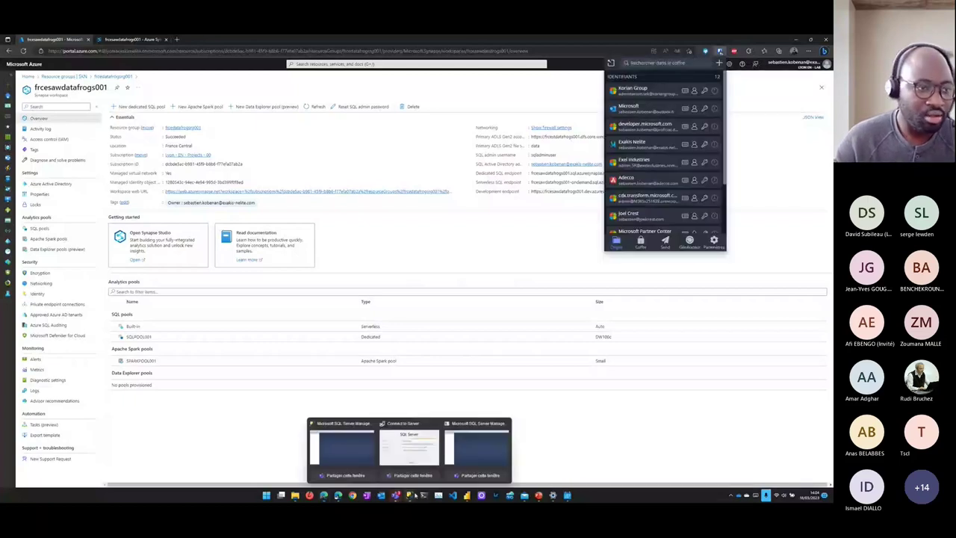
click(344, 448)
- Expand the server's databases down to the external tables of the NORTHWIND database
click(11, 90)
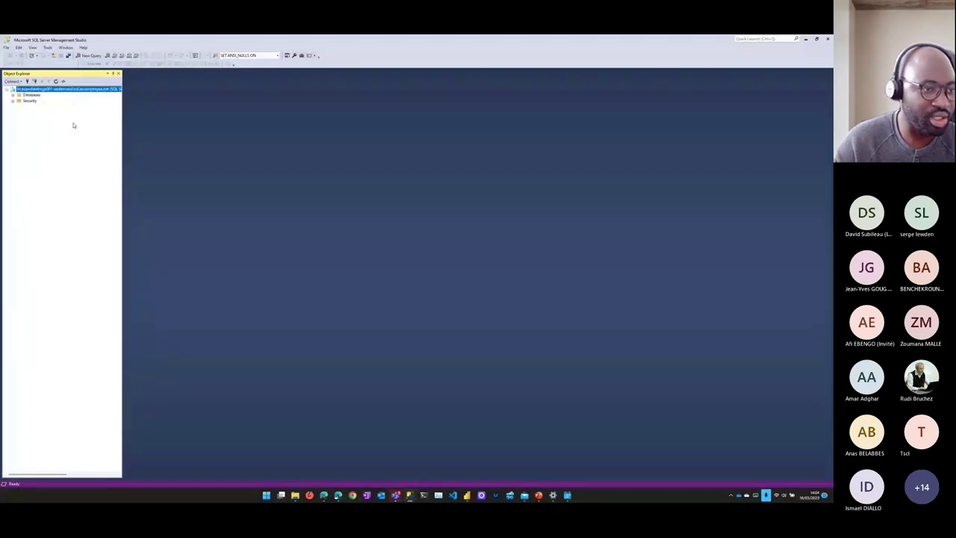
click(13, 95)
click(19, 107)
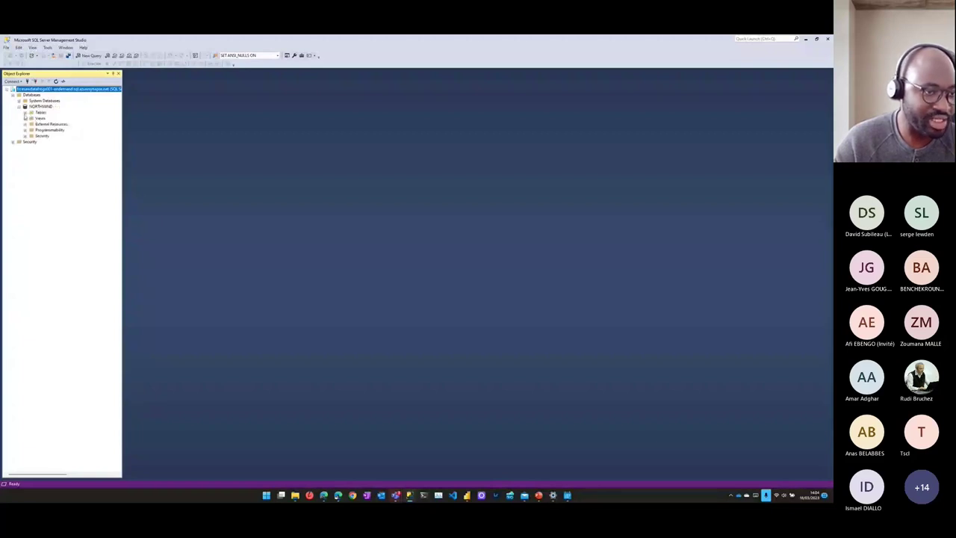
click(24, 112)
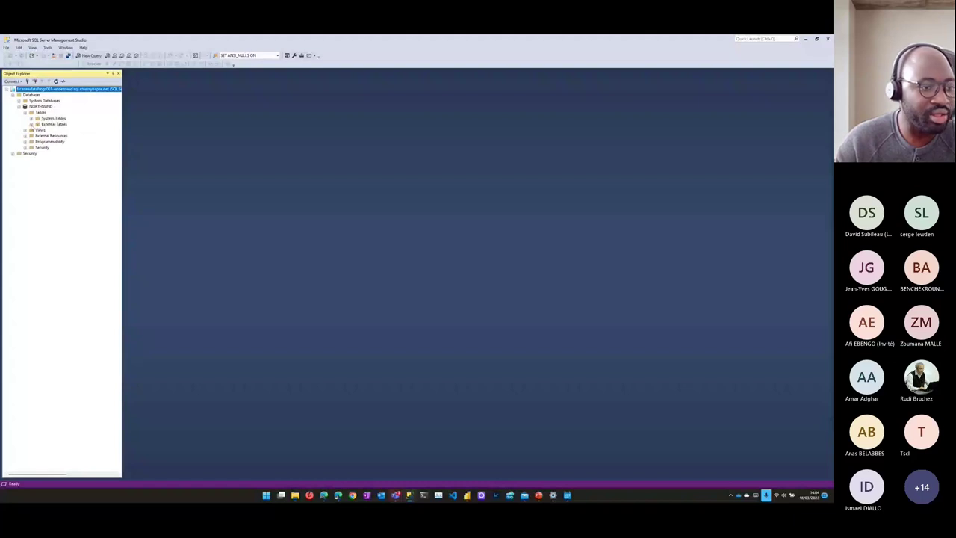
click(31, 125)
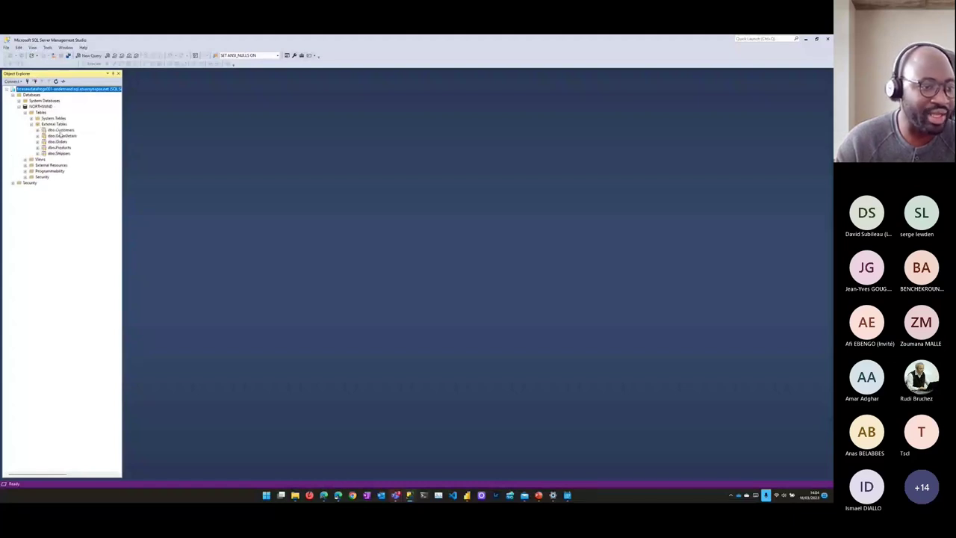
- Query the top 1000 rows of the dbo.Customers external table, and expand NORTHWIND's Programmability folder
right_click(74, 131)
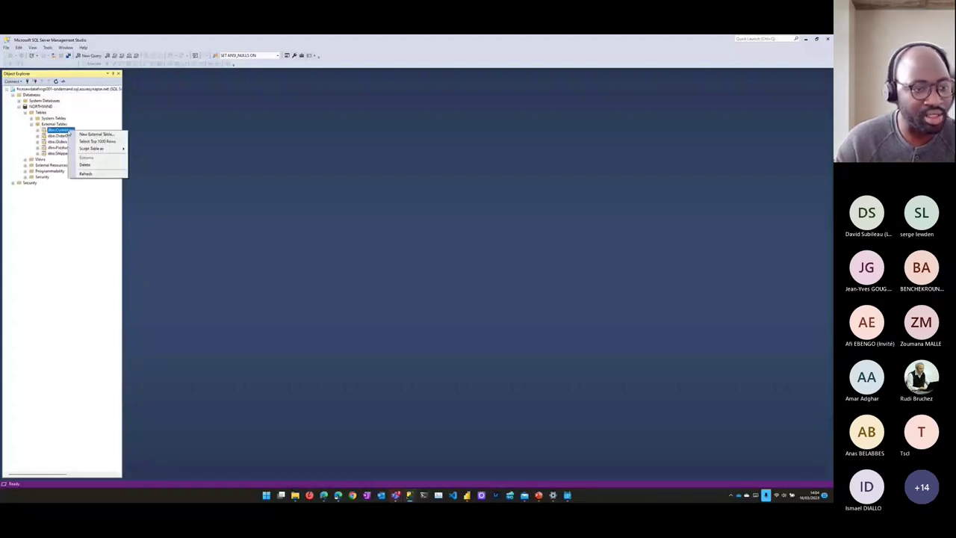
click(95, 141)
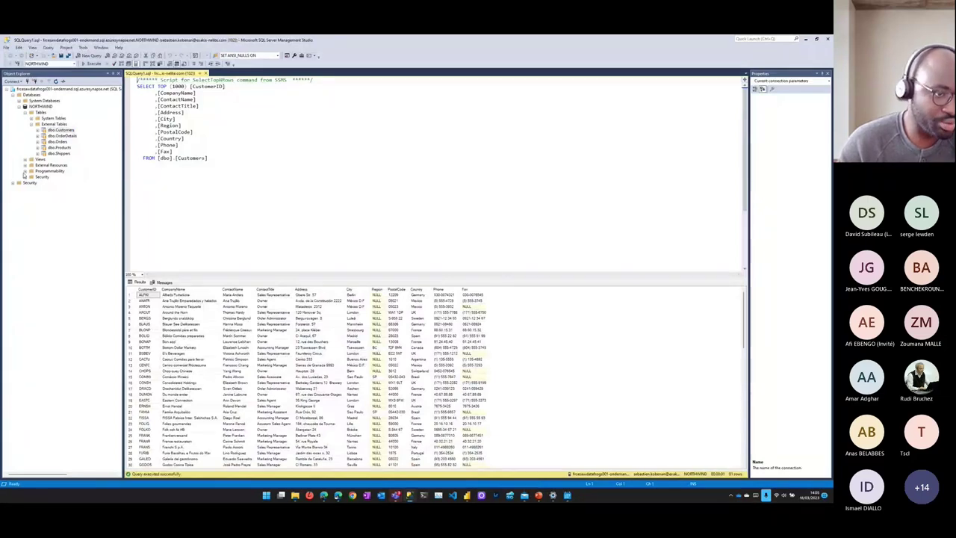
click(31, 170)
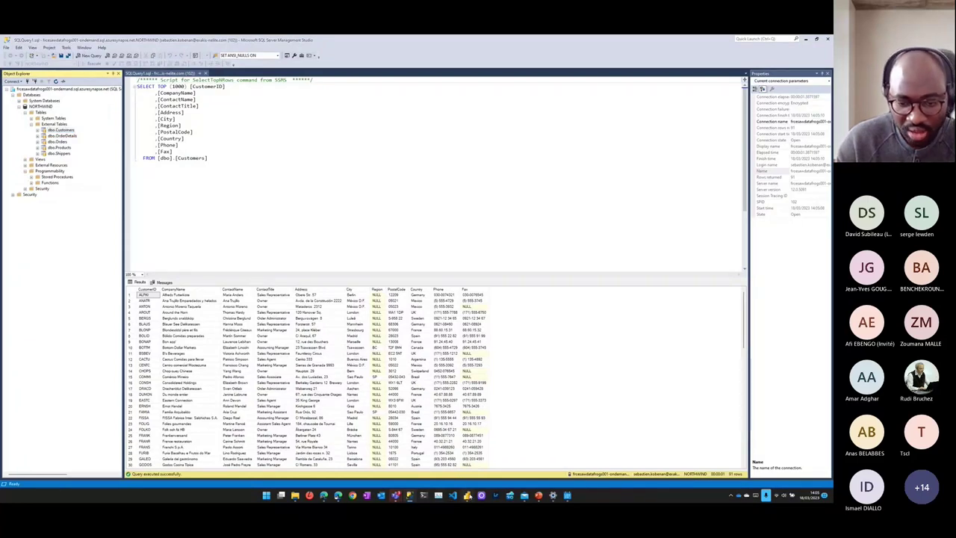
- In Power BI Desktop's model view, place Shippers beside Orders and relate its ShipperID column to ShipVia in Orders
key(alt+Tab)
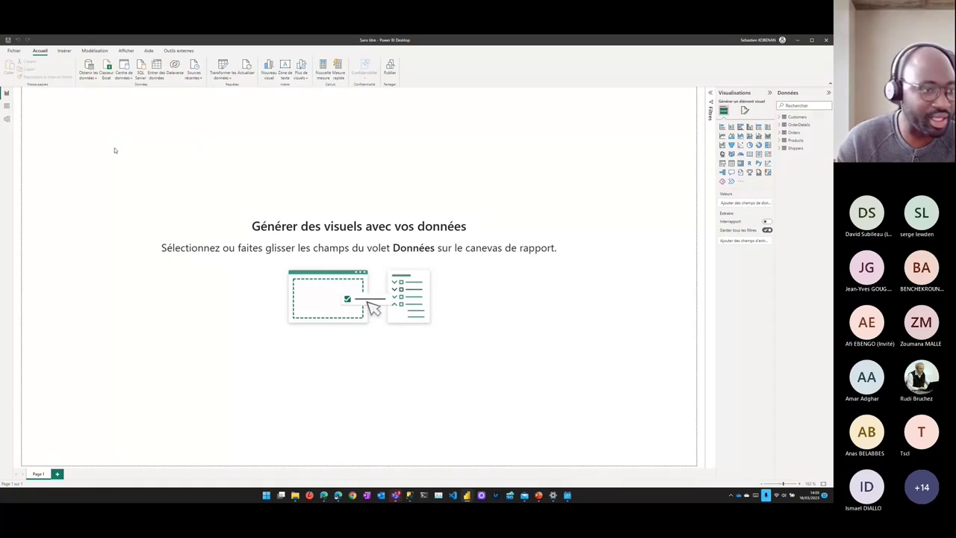
click(7, 106)
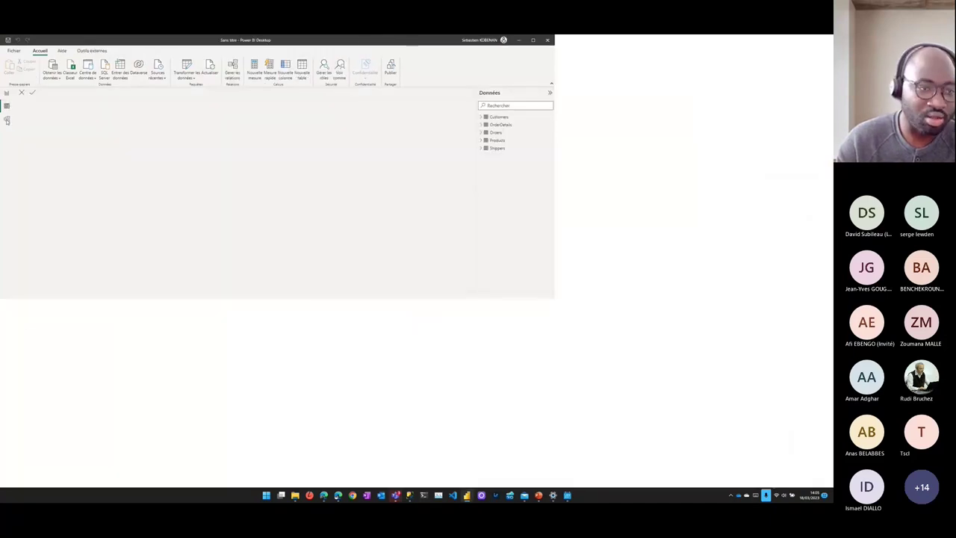
click(7, 119)
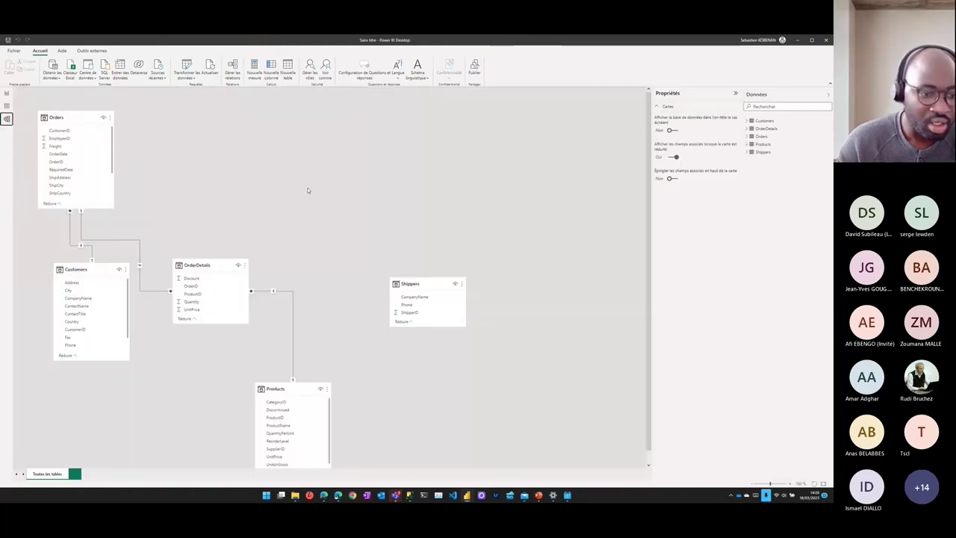
scroll(322, 246, down, 1)
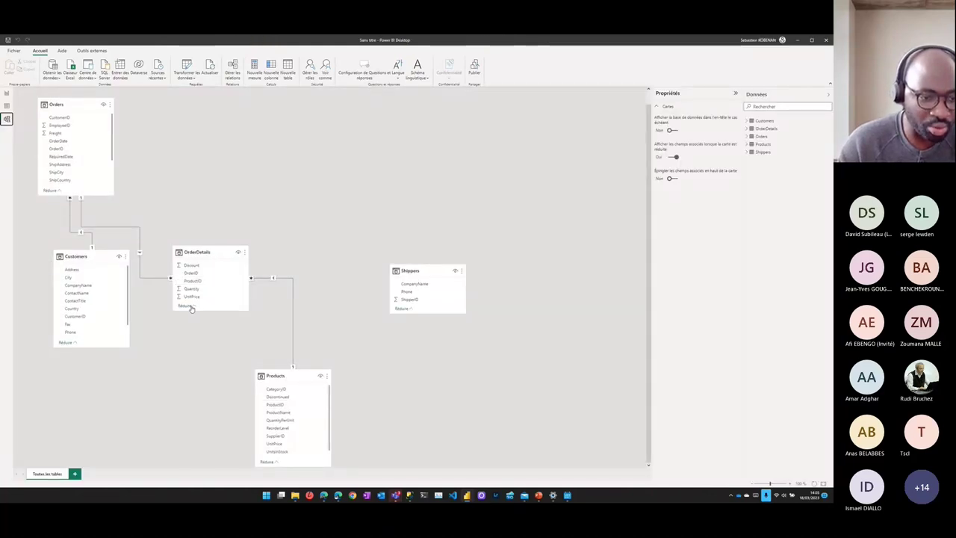
click(212, 252)
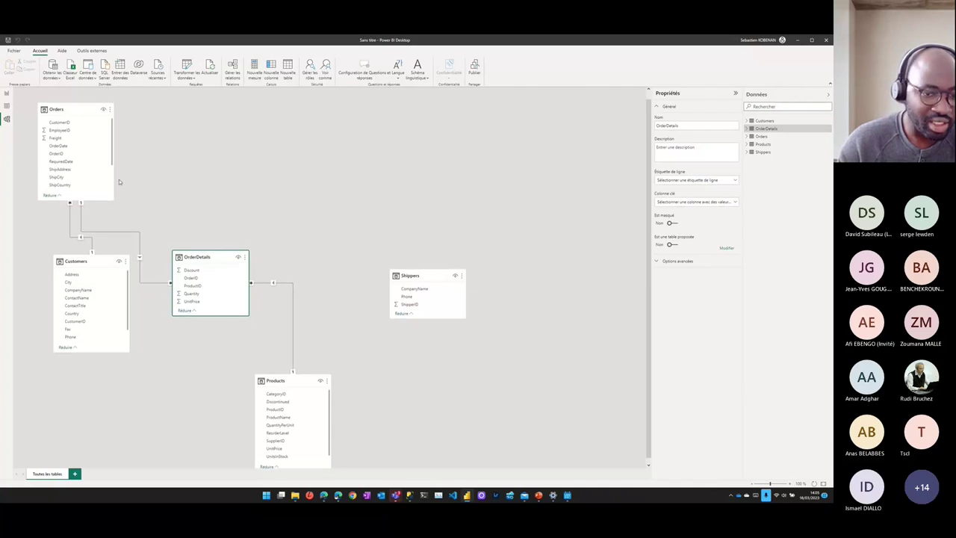
scroll(374, 314, up, 1)
drag(397, 287, 198, 120)
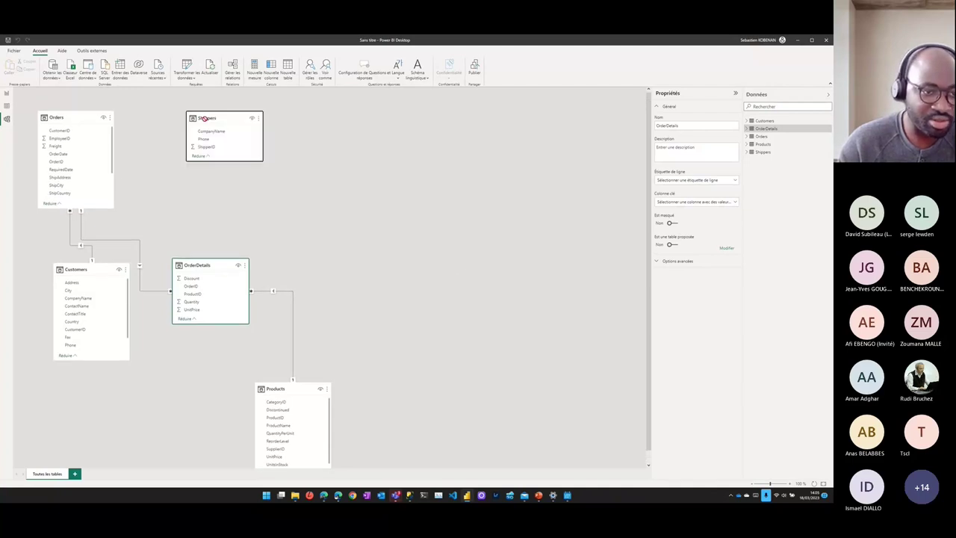
scroll(80, 185, down, 5)
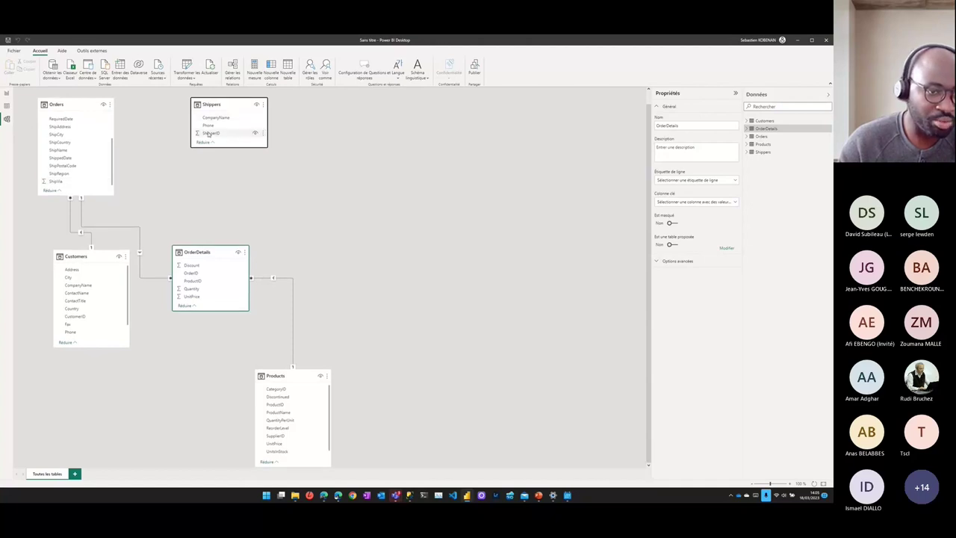
drag(210, 134, 68, 184)
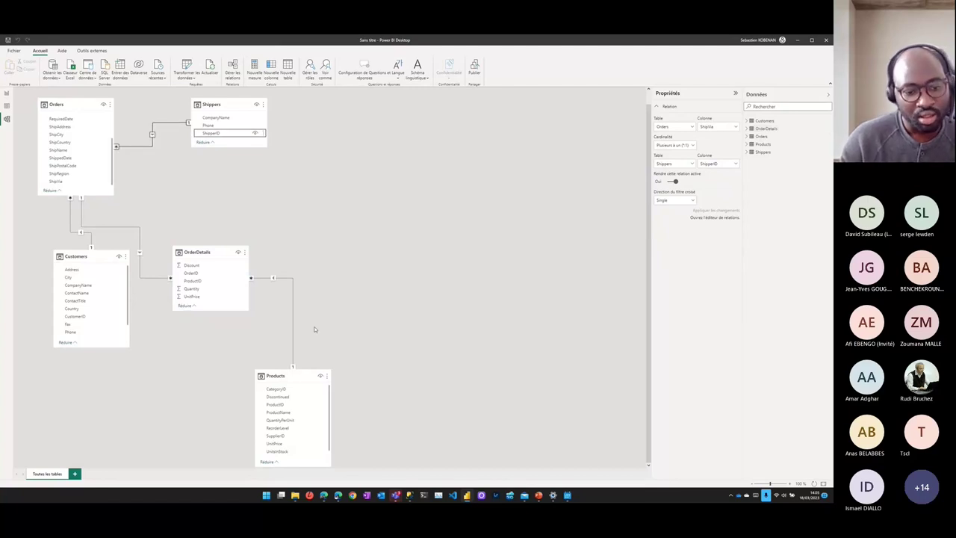
- Rearrange the Products, Customers, Orders and OrderDetails tables in the model diagram so the relationships read clearly
drag(302, 375, 357, 234)
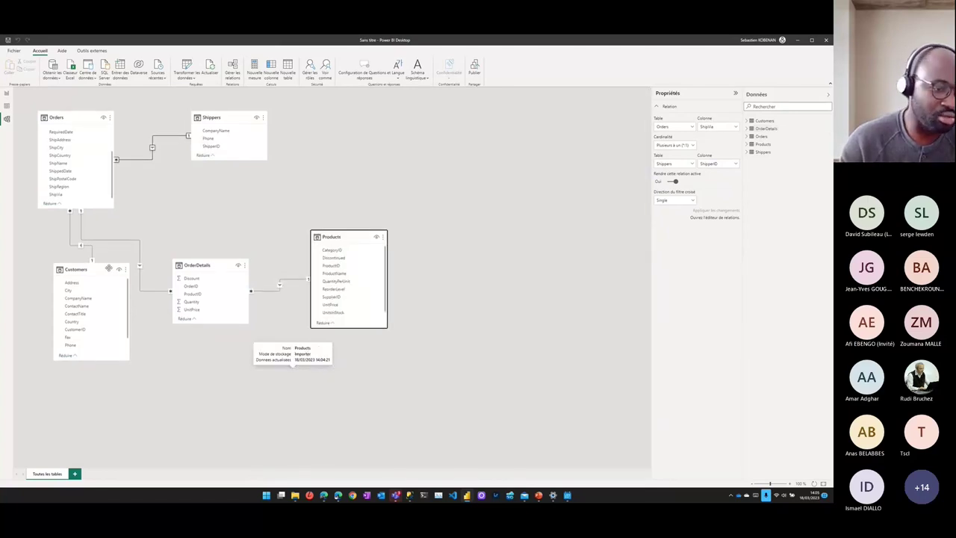
drag(96, 271, 80, 277)
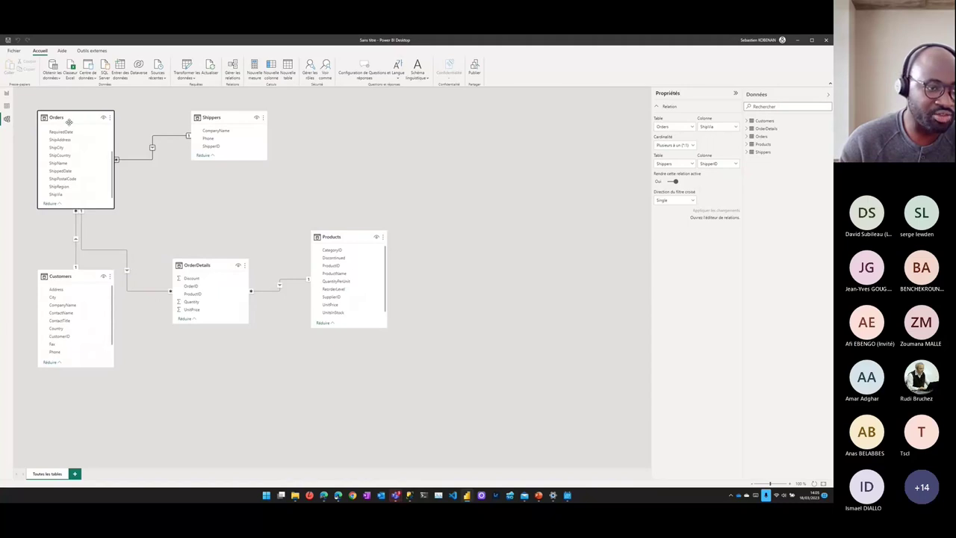
drag(69, 125, 100, 126)
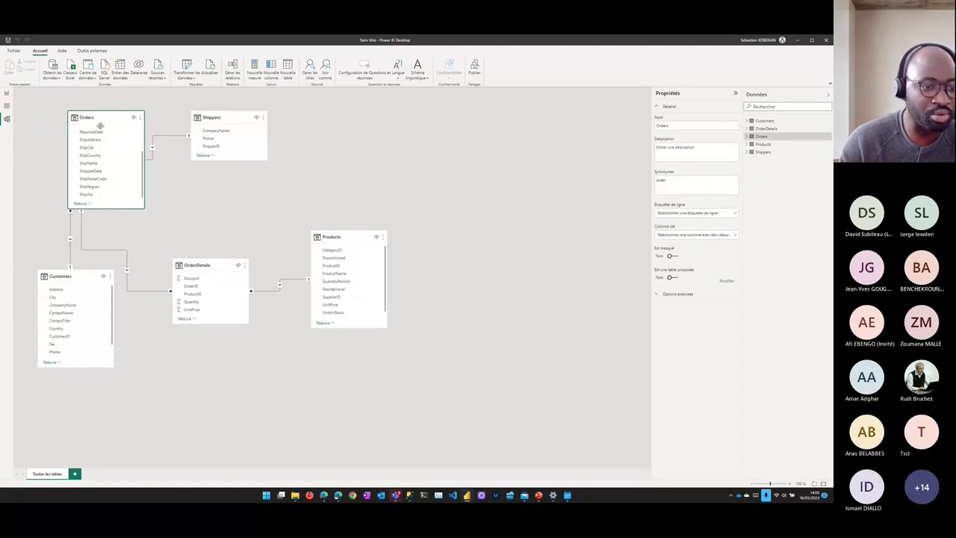
click(209, 265)
drag(209, 265, 186, 229)
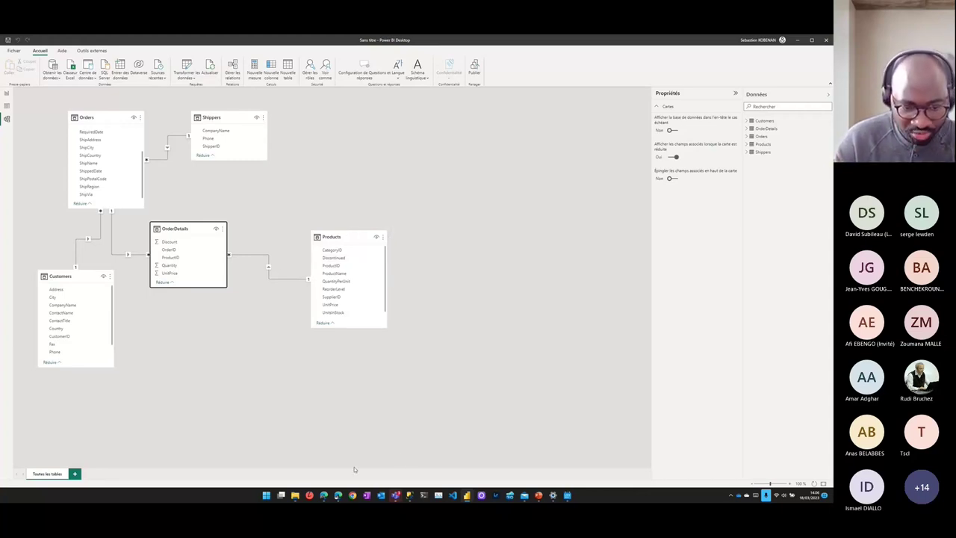
- Switch to Synapse Studio in the browser and return to the Customers query in SQL script 2
click(324, 495)
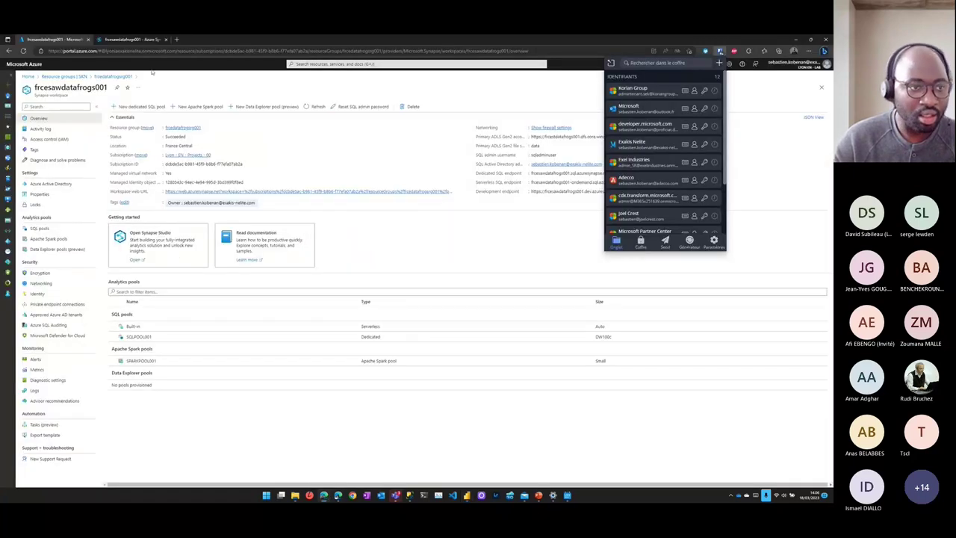
click(133, 39)
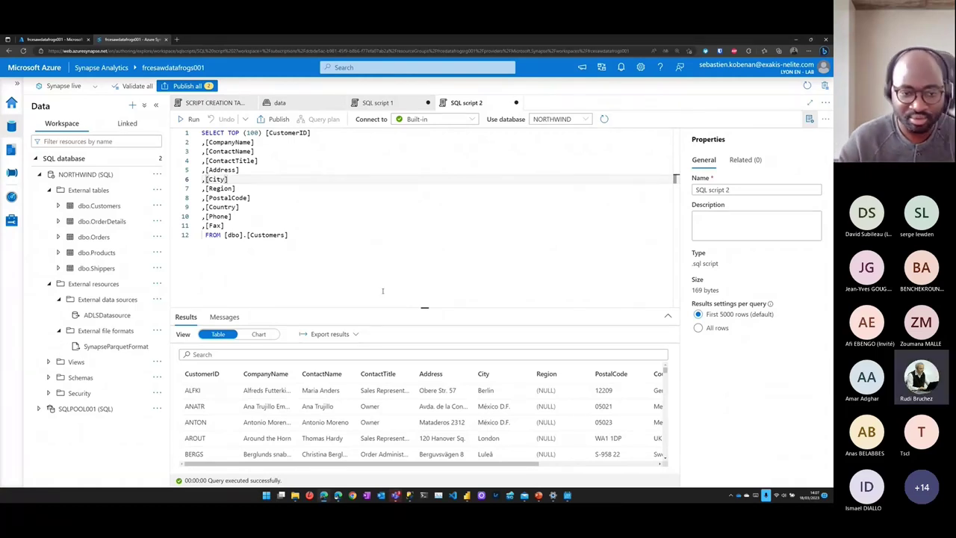
click(394, 252)
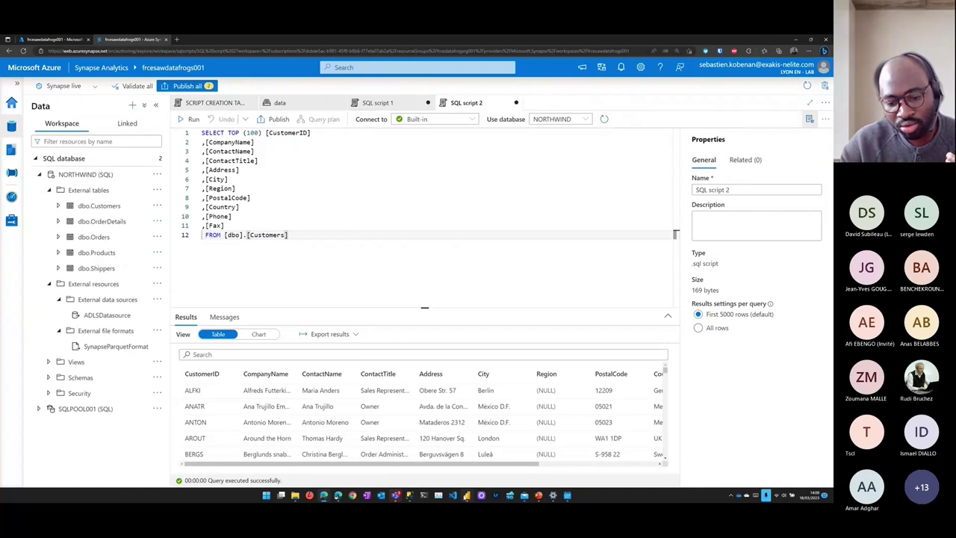
- Revisit the Power BI Desktop model, and switch to the Customers query results in SQL Server Management Studio
click(467, 496)
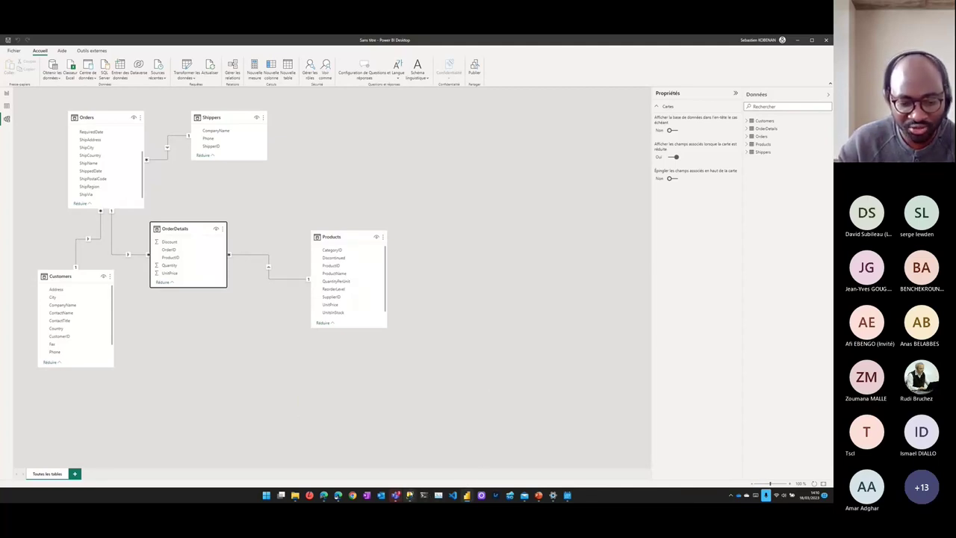
mouse_move(409, 496)
mouse_move(361, 445)
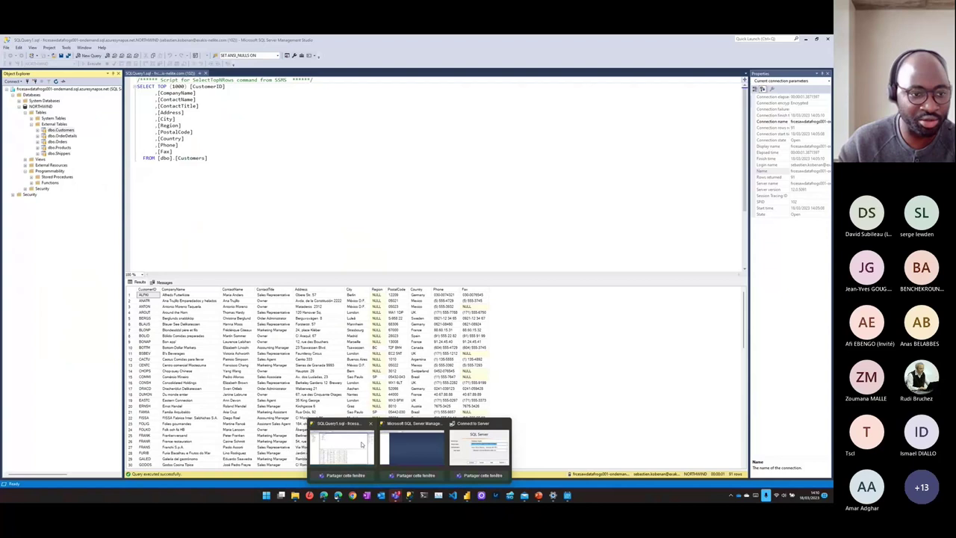
click(361, 445)
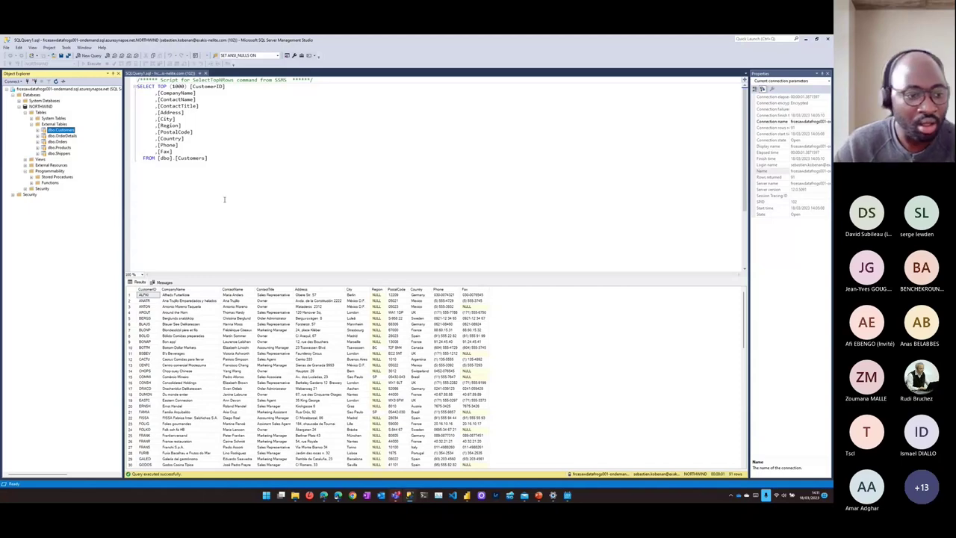
- Switch back to Synapse Studio, create a new notebook in the Develop hub, and show the language choices for it
click(323, 495)
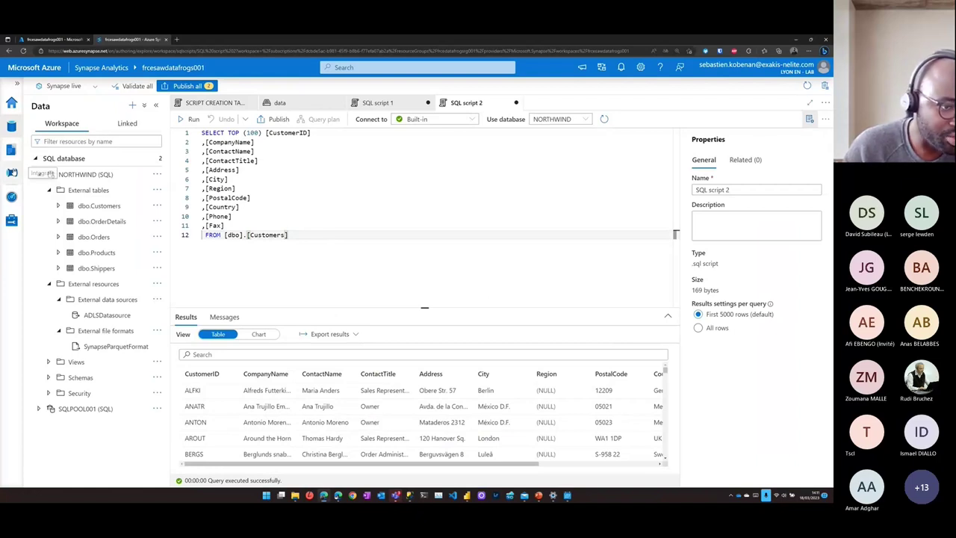
click(12, 149)
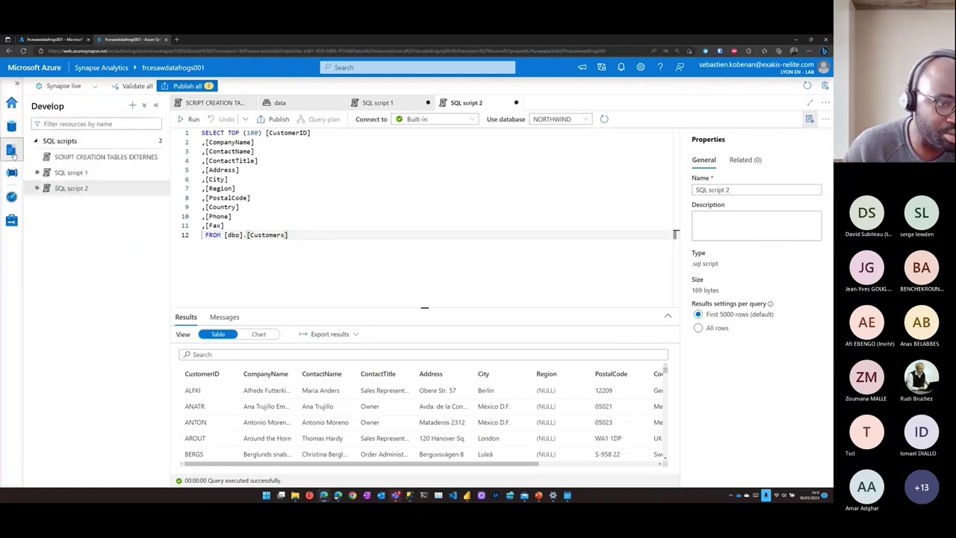
click(133, 105)
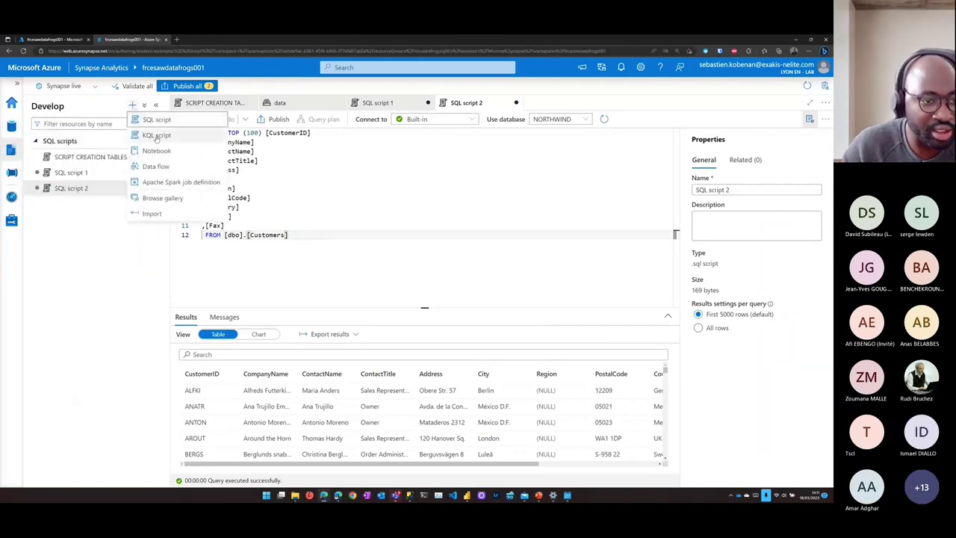
click(157, 150)
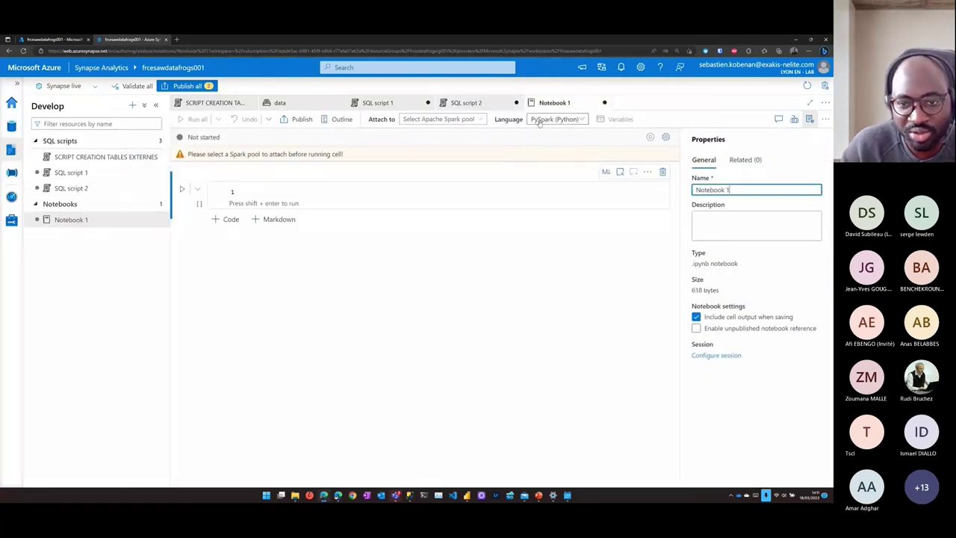
click(540, 121)
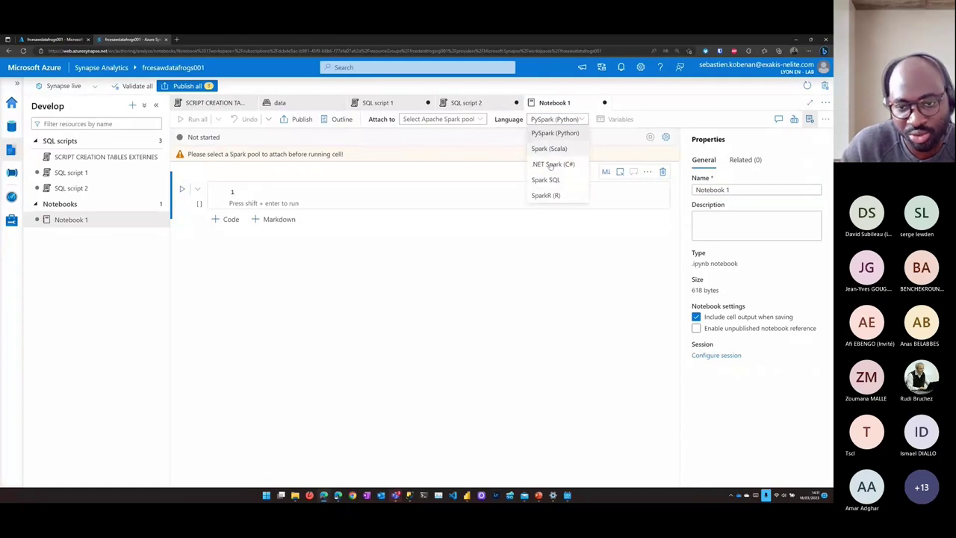
- Choose PySpark (Python) as the notebook language and return to the SCRIPT CREATION TABLES EXTERNES SQL script
click(554, 133)
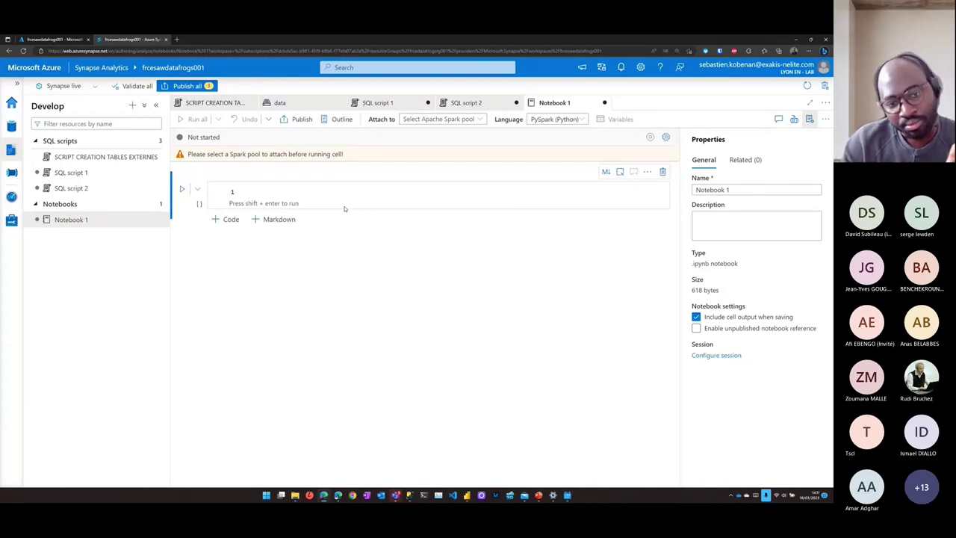
click(57, 156)
click(398, 222)
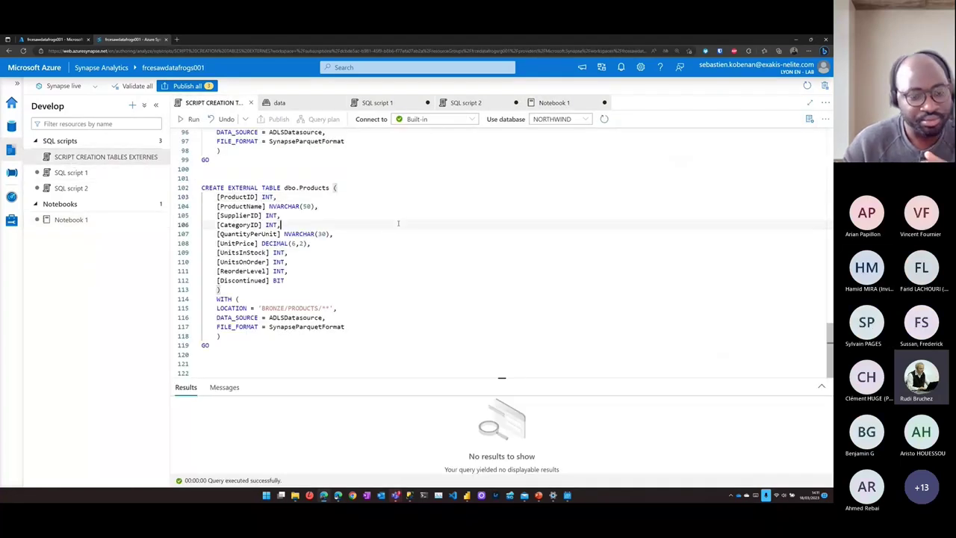
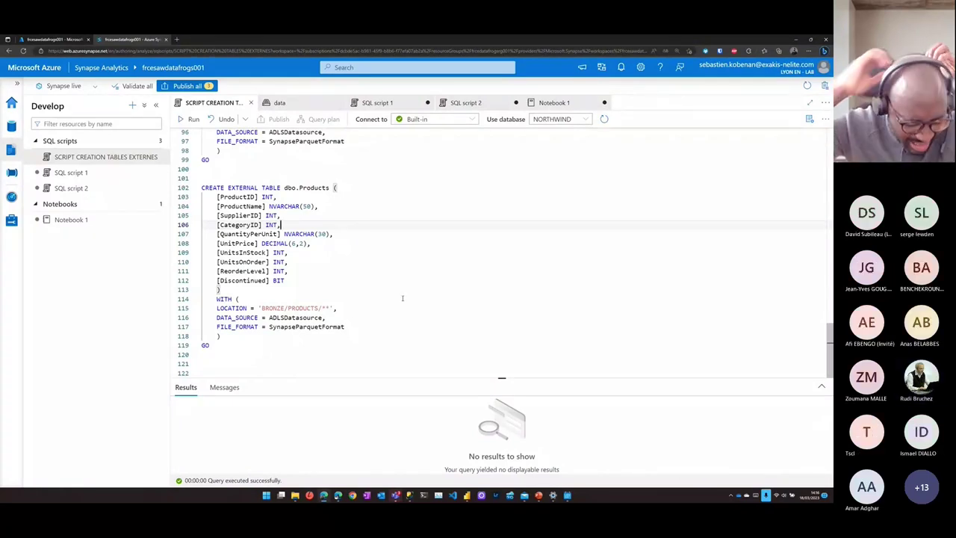
- Search the web for "synapse compute nodes" in a new browser tab and show the image results
click(178, 40)
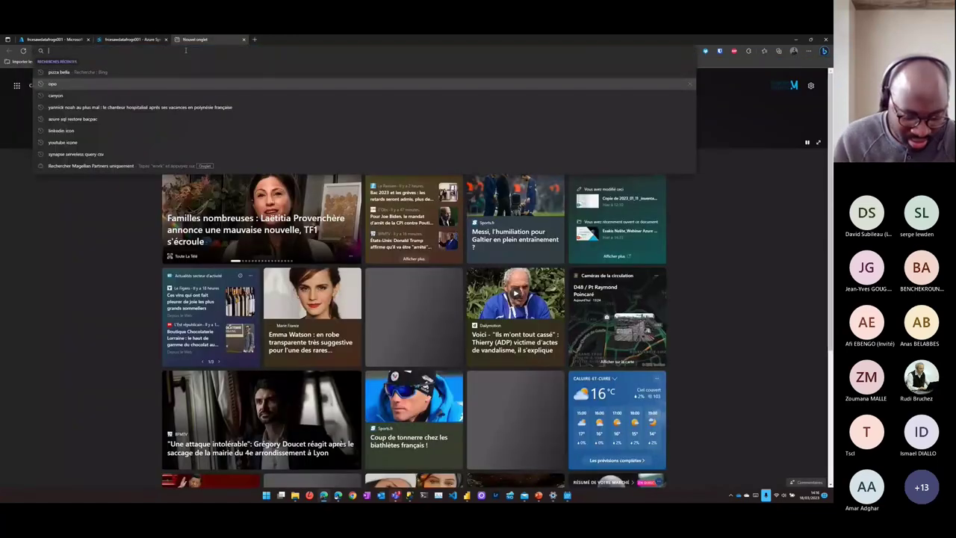
text(synaps)
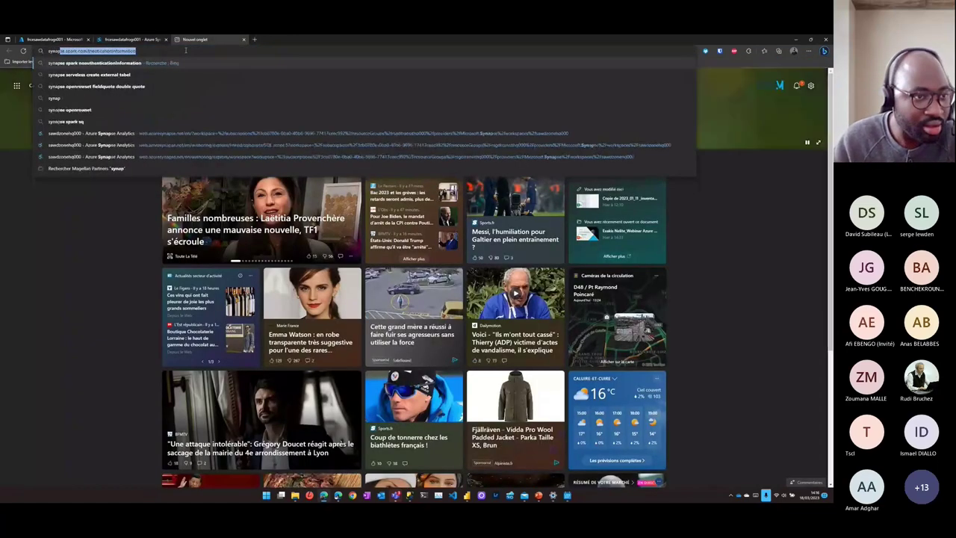
text(e compu)
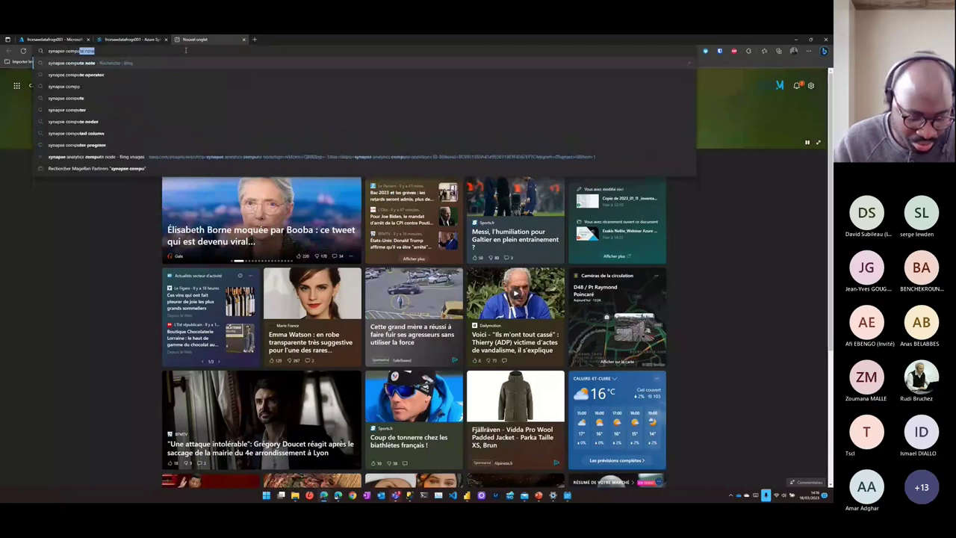
text(te nodes)
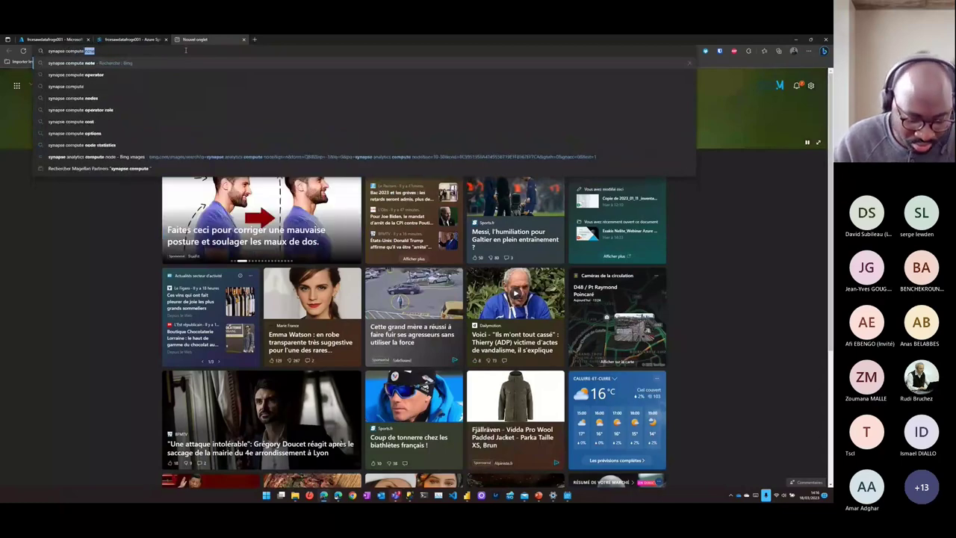
key(Return)
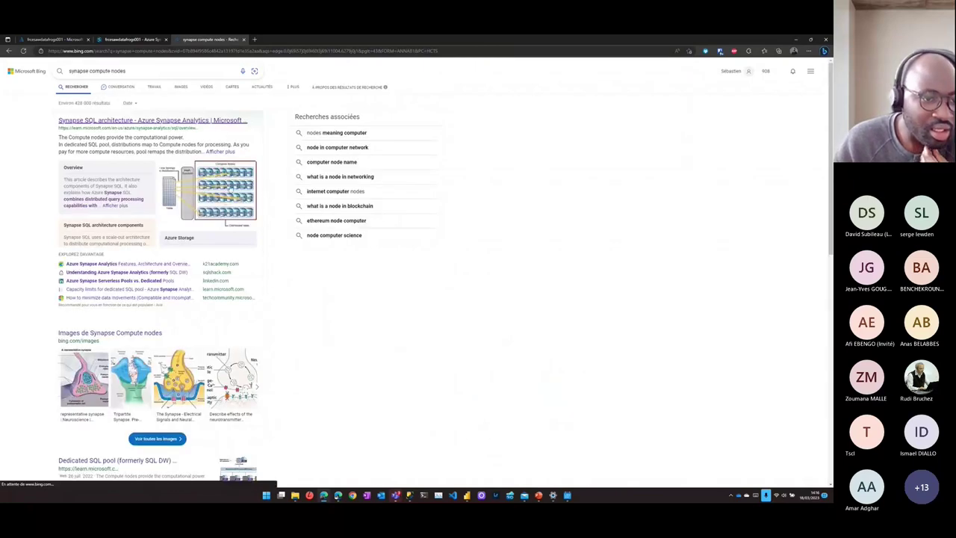
click(181, 86)
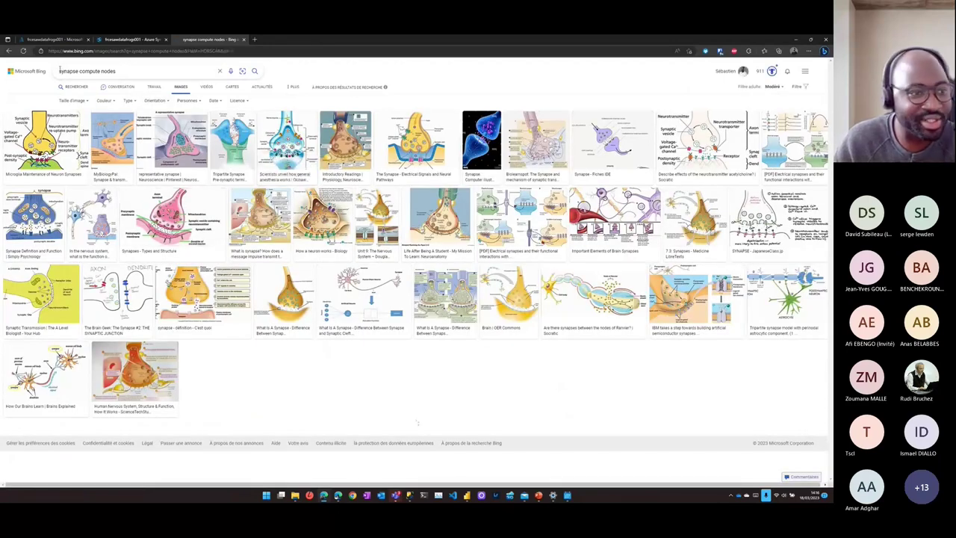
- Refine the image search to Azure Synapse compute nodes and enlarge the diagram of the control node, MPP engine and compute nodes
click(60, 70)
text(az)
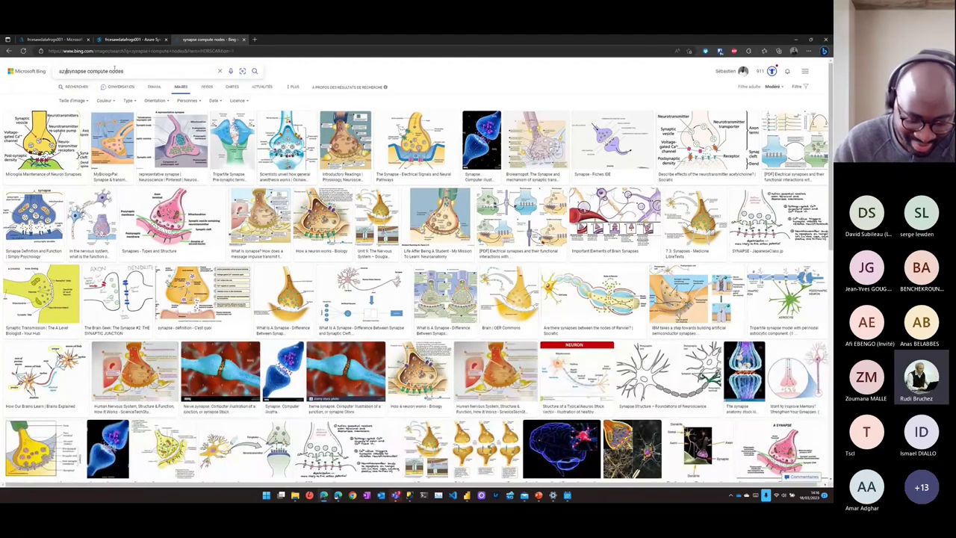
text(ure)
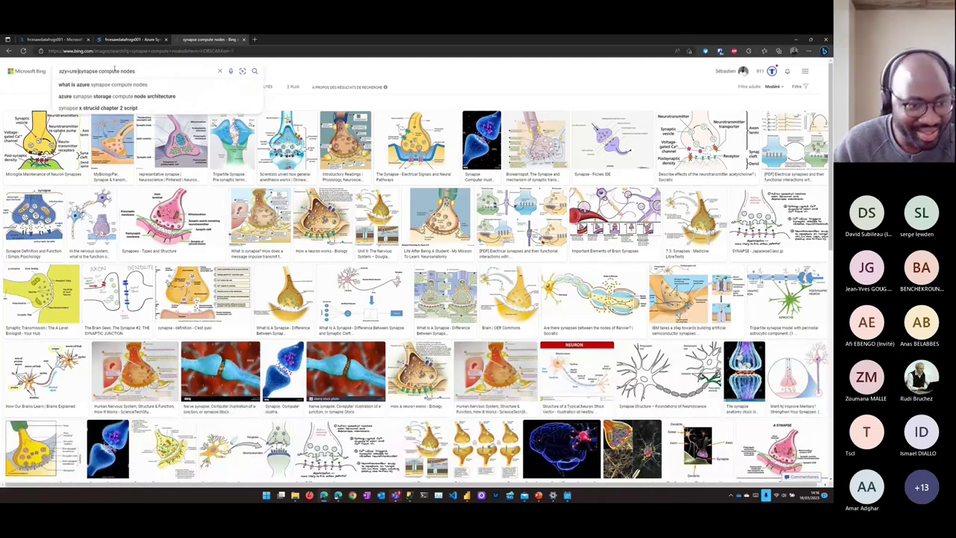
key(Return)
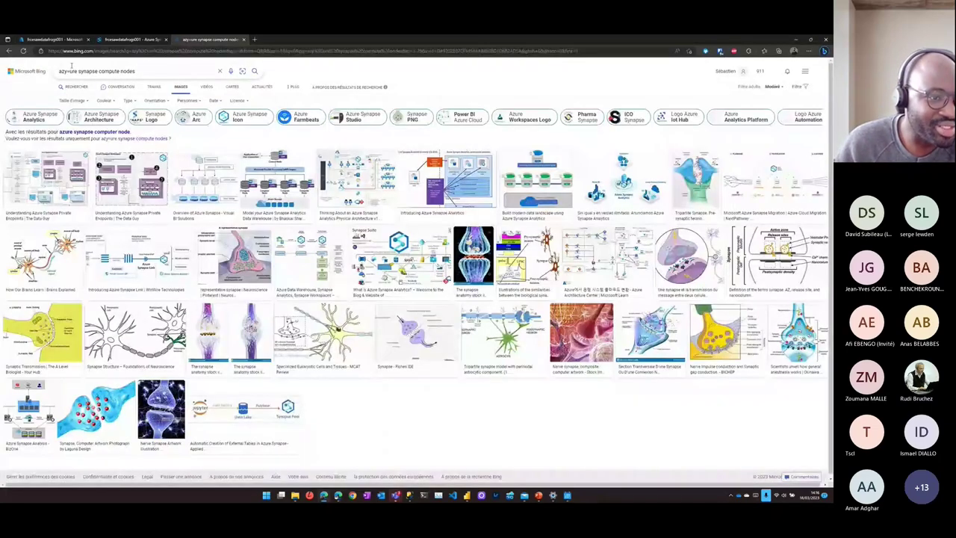
click(67, 71)
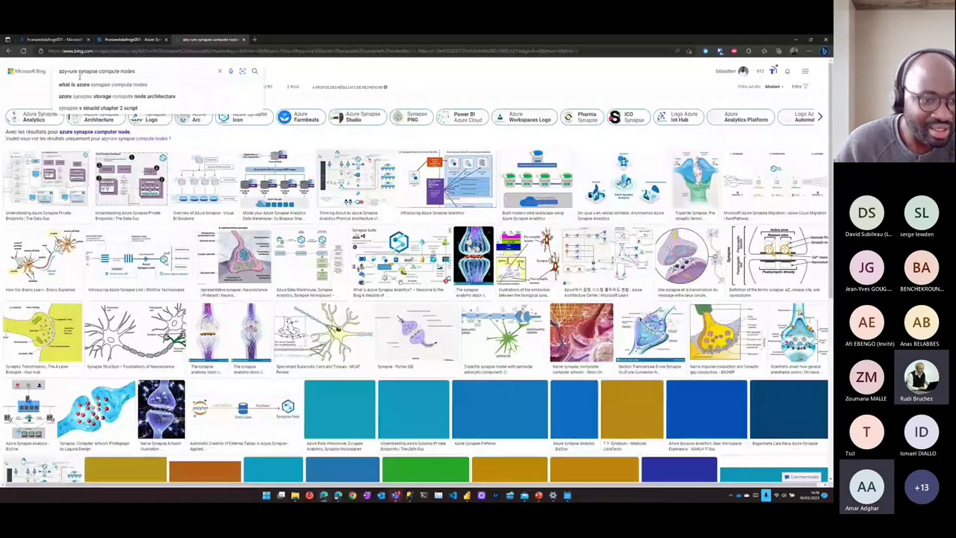
key(Return)
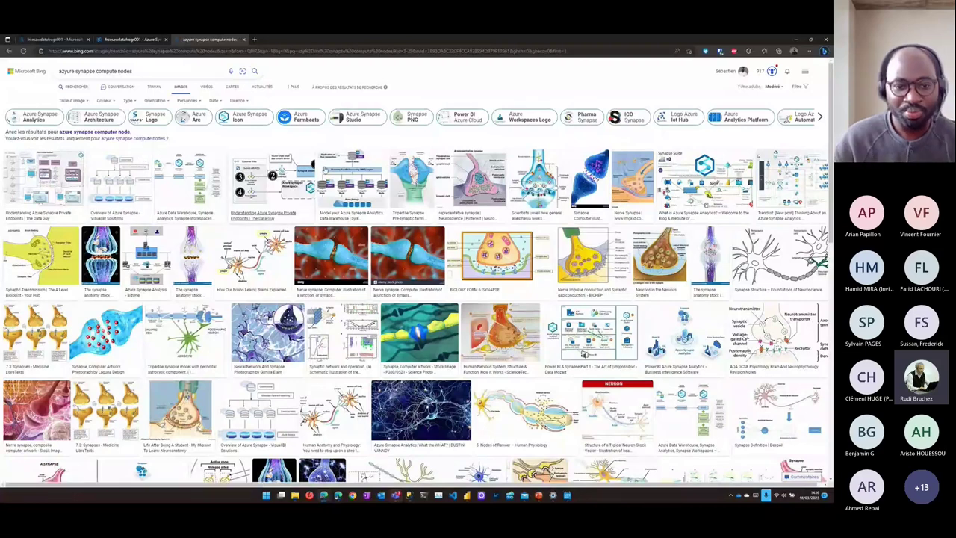
click(328, 179)
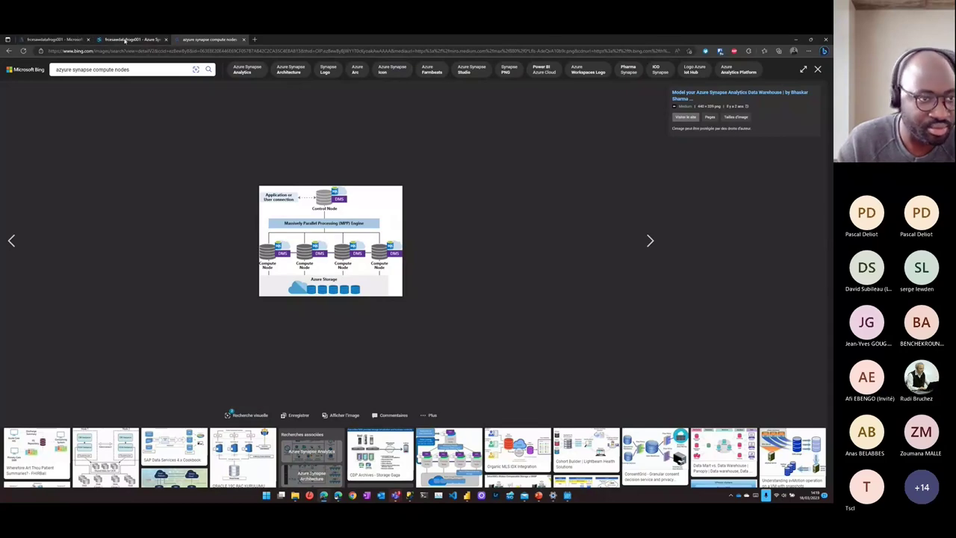
- Return to Synapse Studio, open the LoadToDataLake pipeline, and expand its Azure Data Explorer and Move & transform activities
click(125, 41)
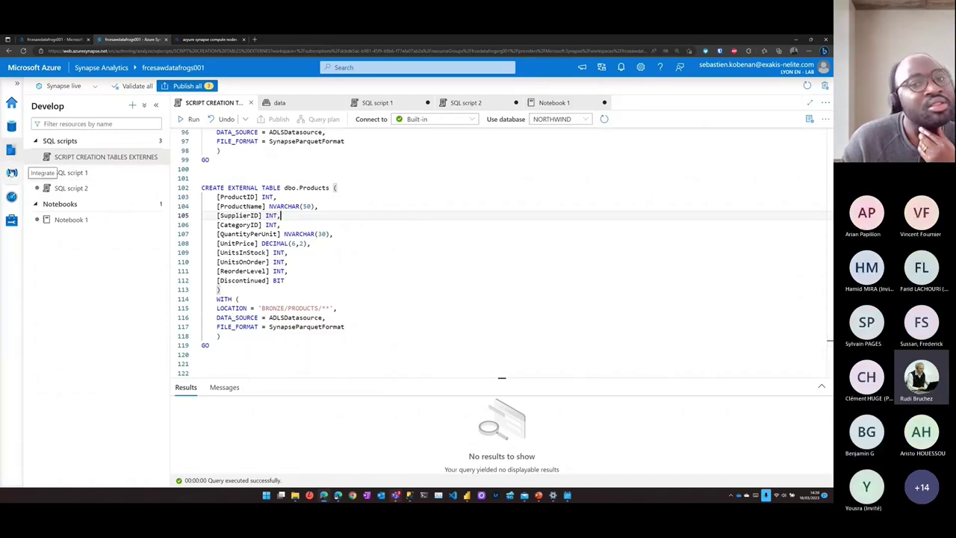
click(11, 173)
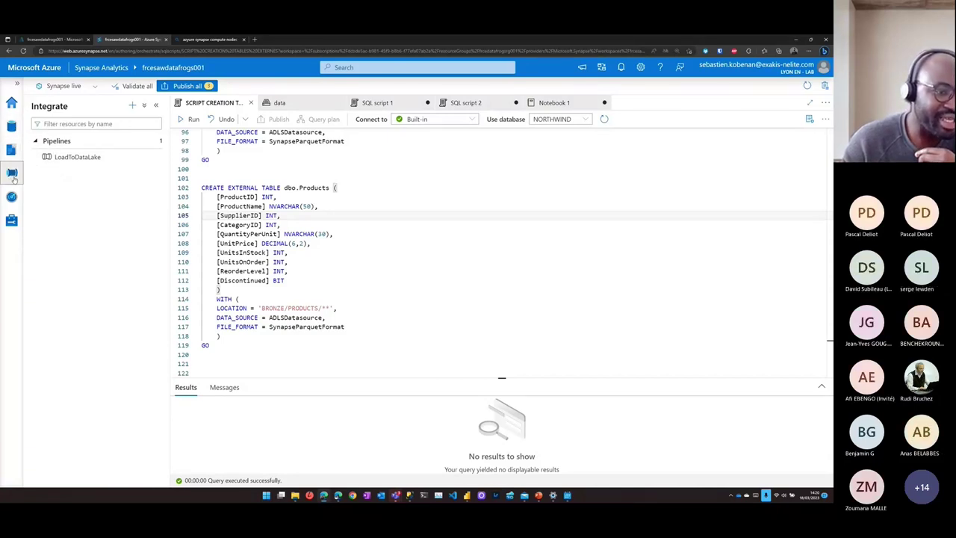
click(96, 157)
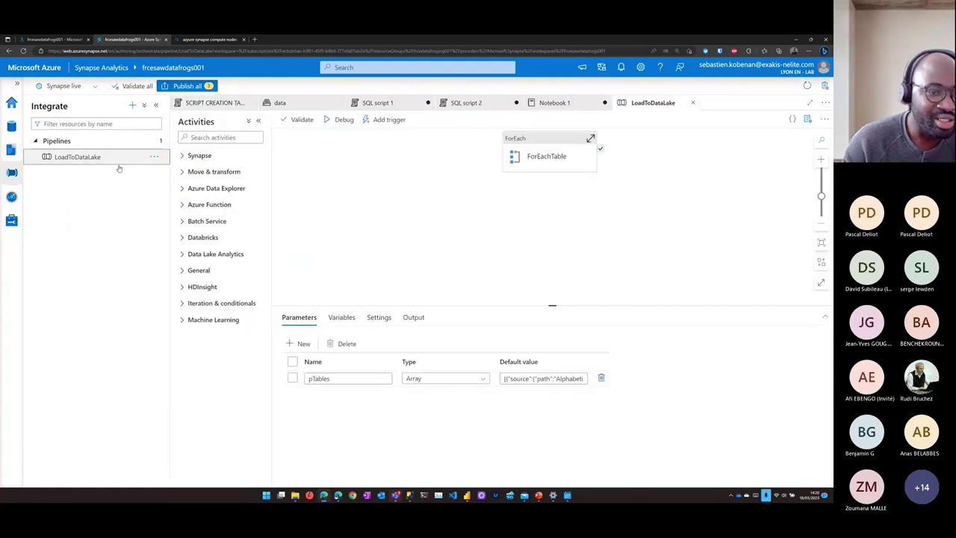
click(207, 159)
click(208, 157)
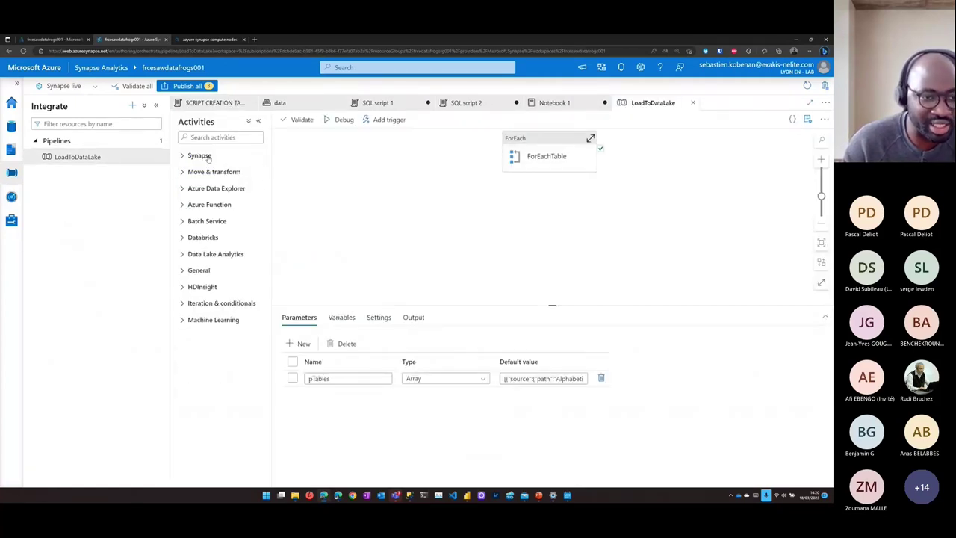
click(215, 188)
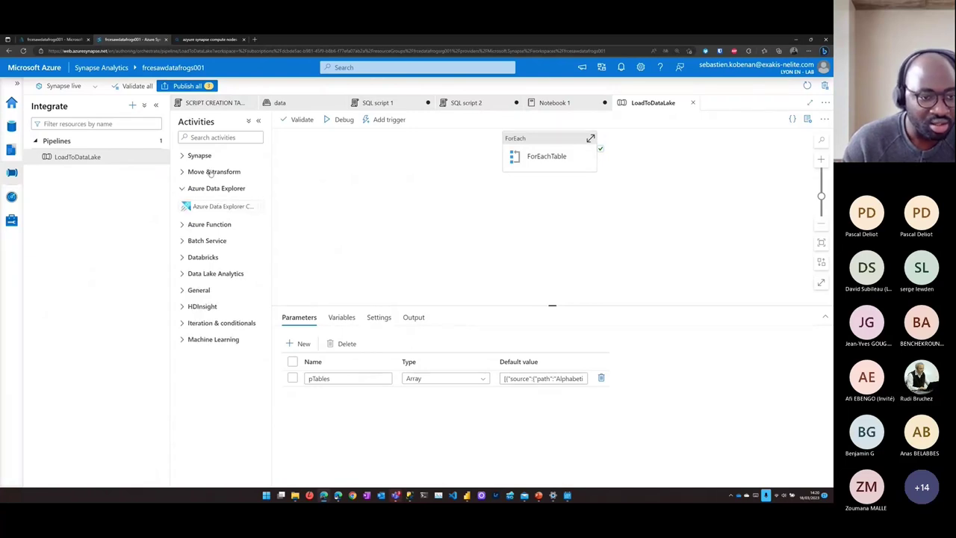
click(212, 173)
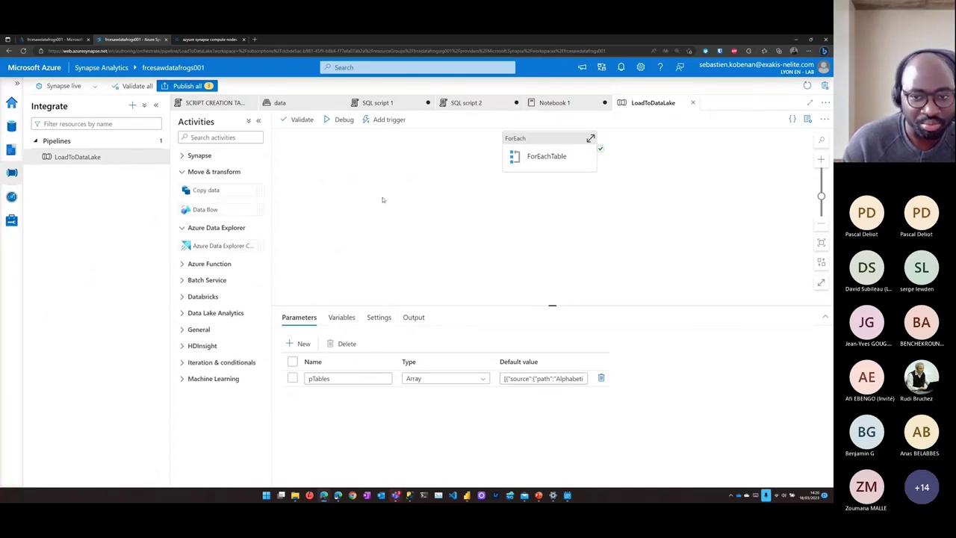
- Add a Copy data activity to the pipeline and search the data stores for "ser" for a new source dataset, then cancel its creation
drag(210, 191, 353, 215)
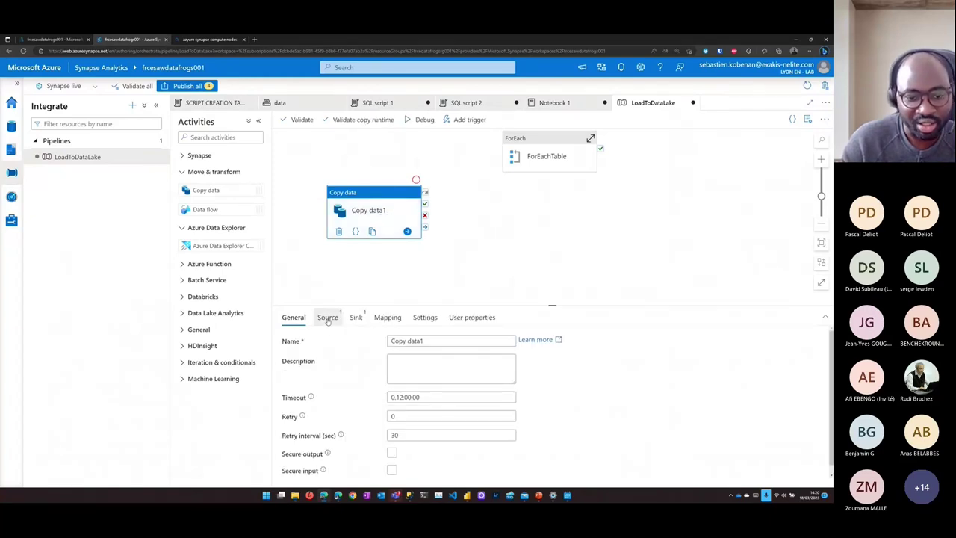
click(327, 317)
click(486, 341)
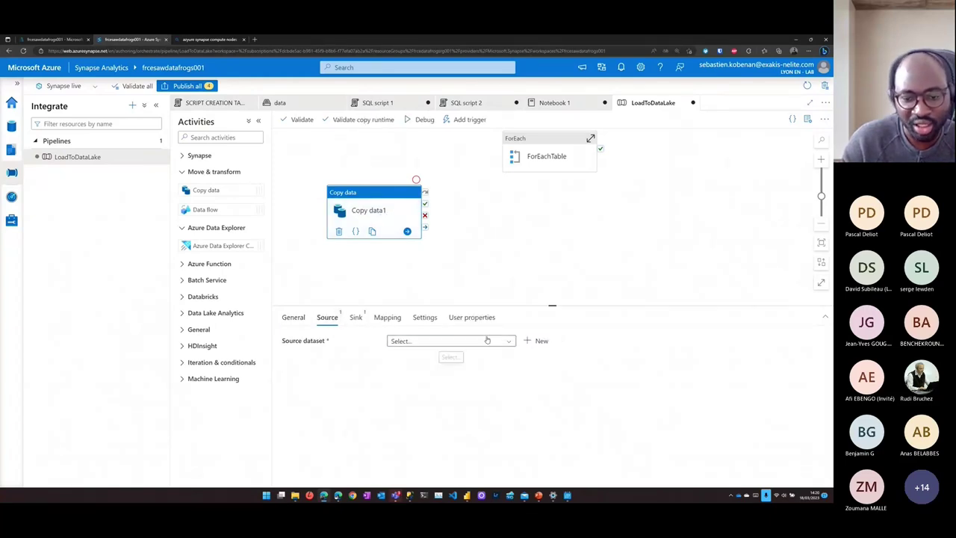
click(539, 341)
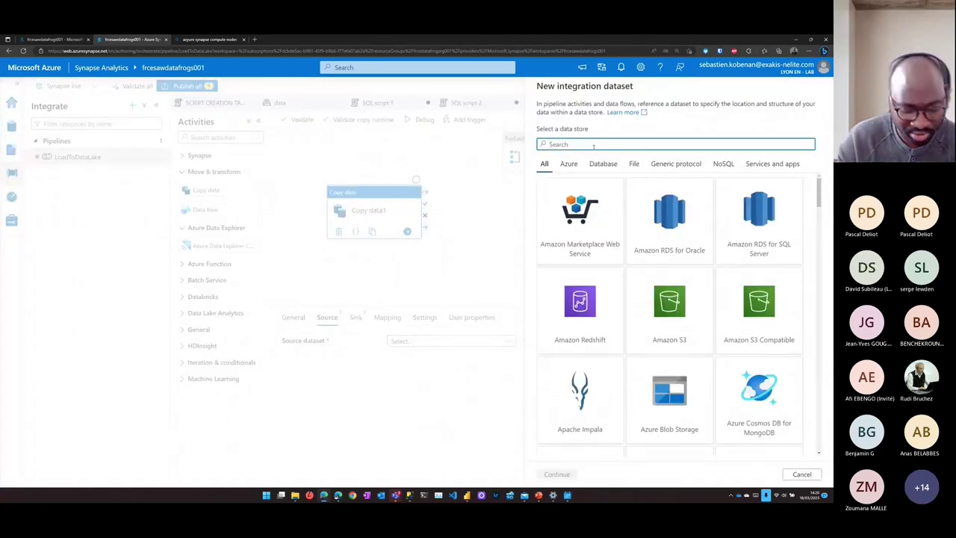
text(ser)
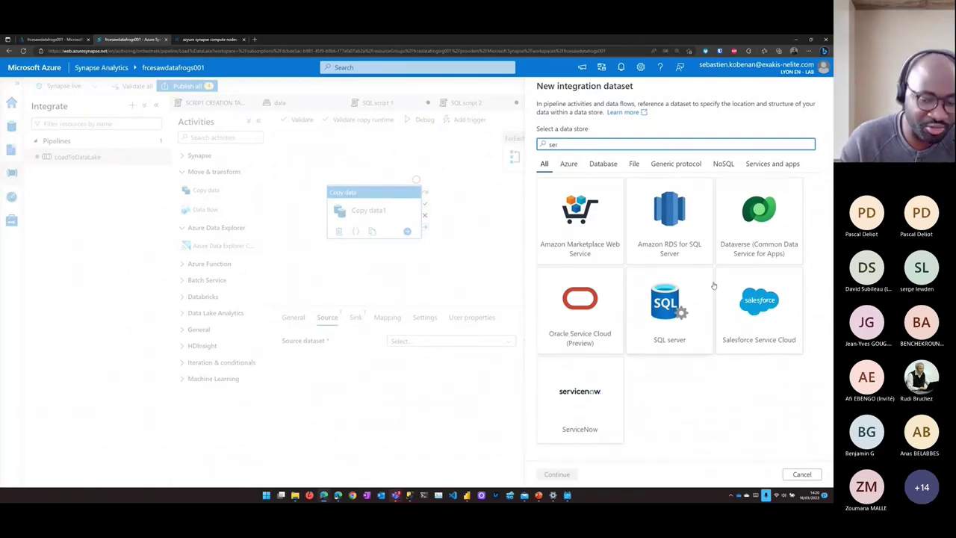
click(807, 475)
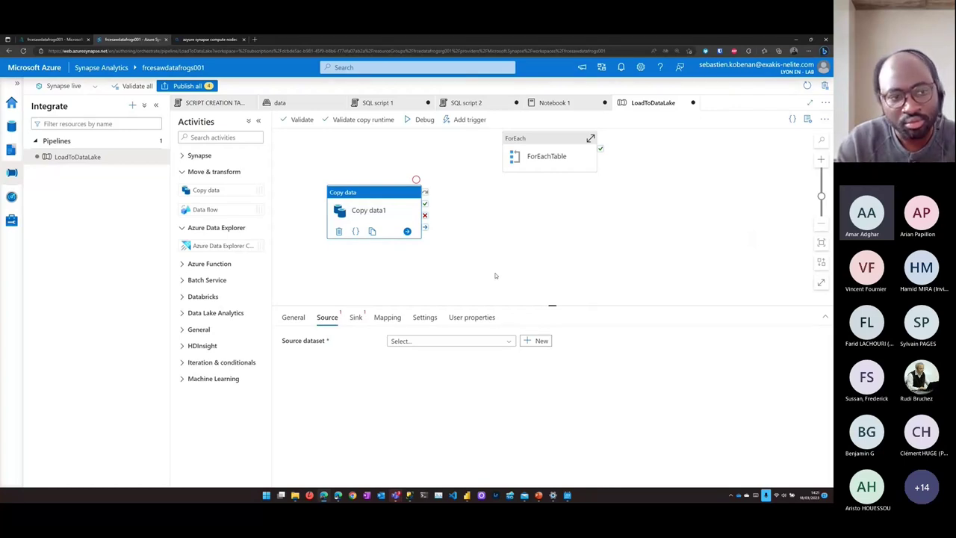
- Switch to the Azure portal, visit the resource group, and open SQLPOOL001 from the Synapse workspace's SQL pools
click(52, 39)
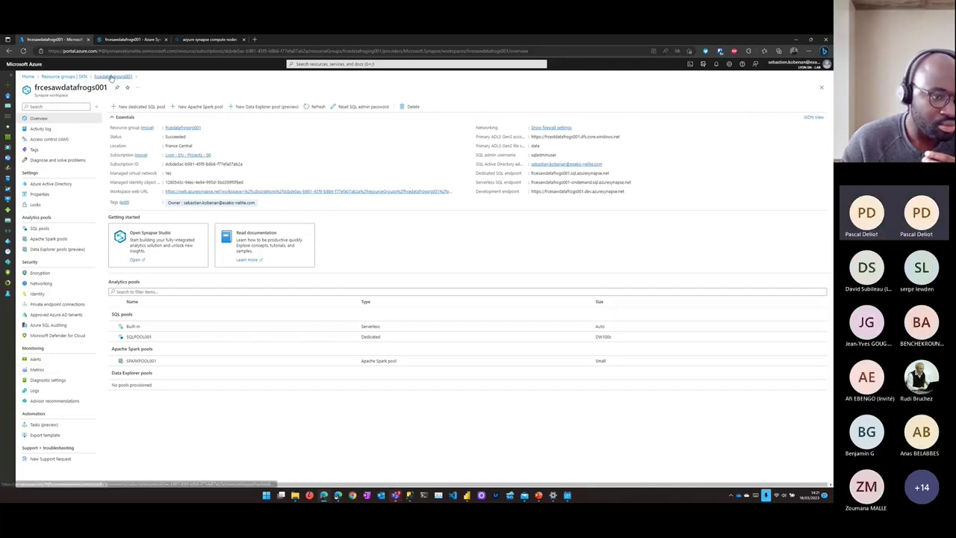
click(112, 77)
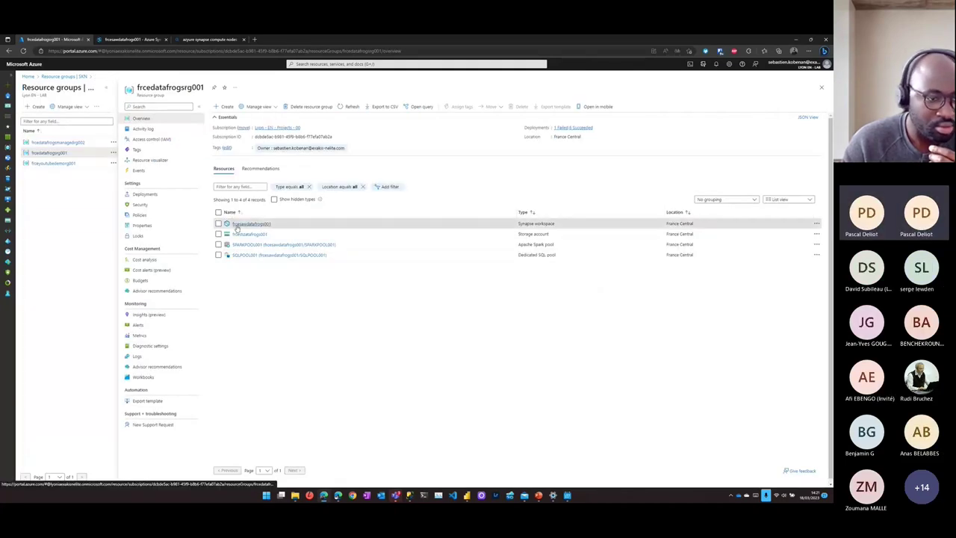
click(236, 228)
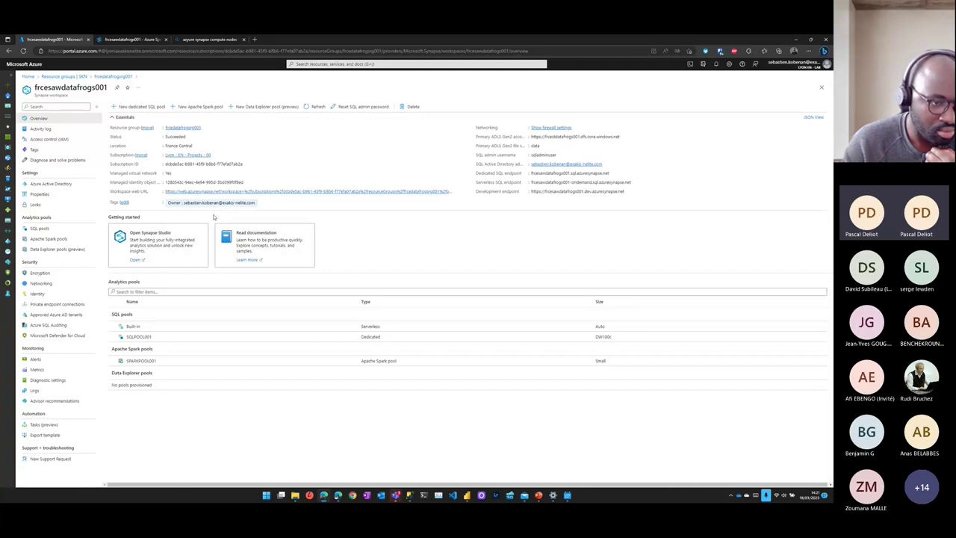
click(63, 226)
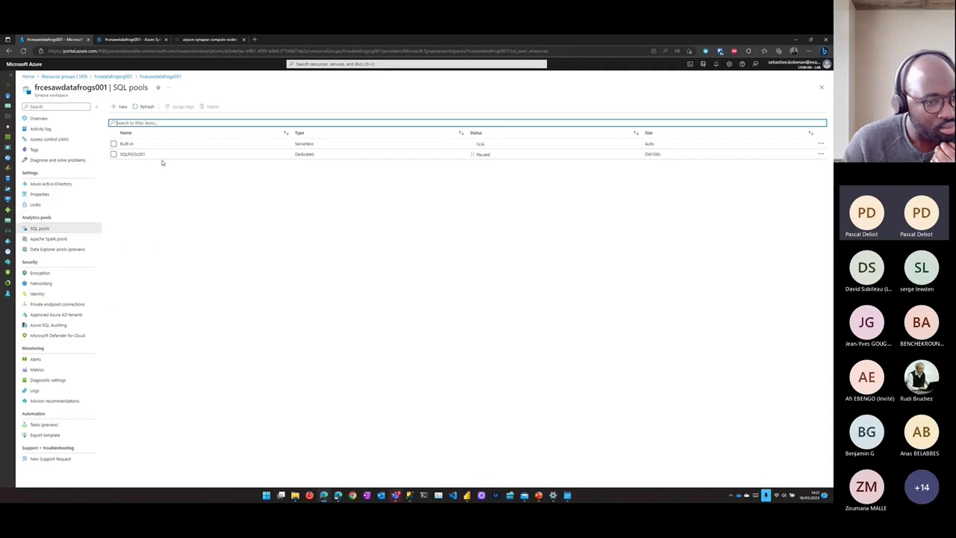
click(162, 157)
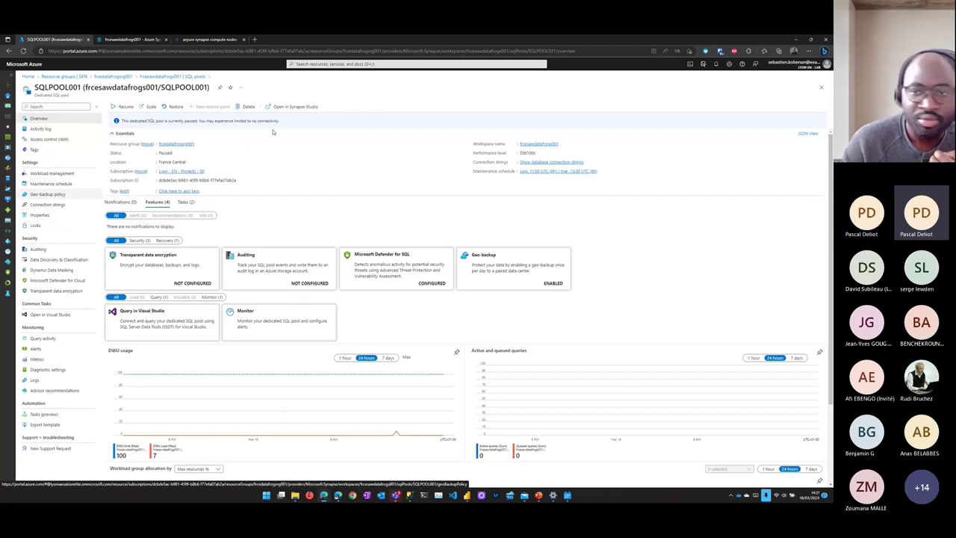
- Back in Synapse Studio, delete the Copy data activity from LoadToDataLake and return to the external tables creation script
click(151, 39)
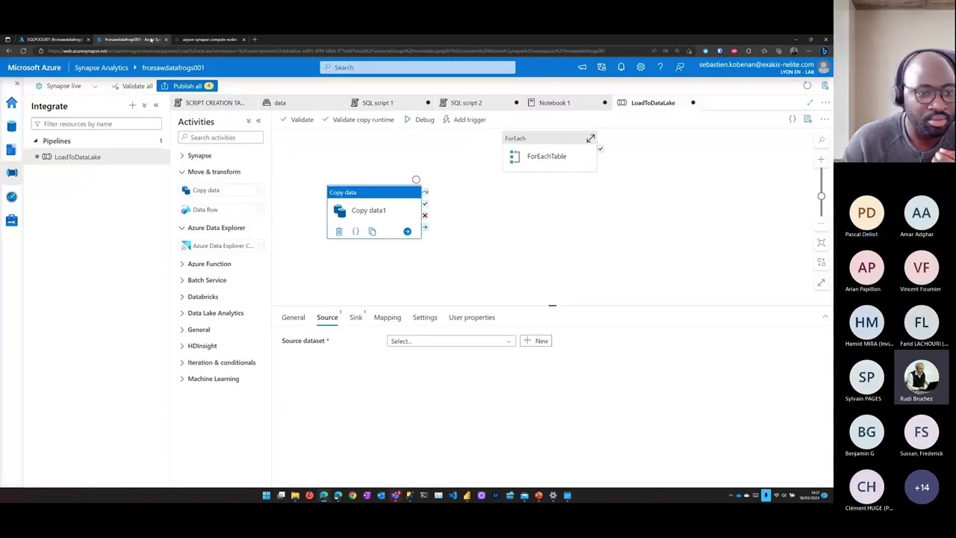
click(534, 220)
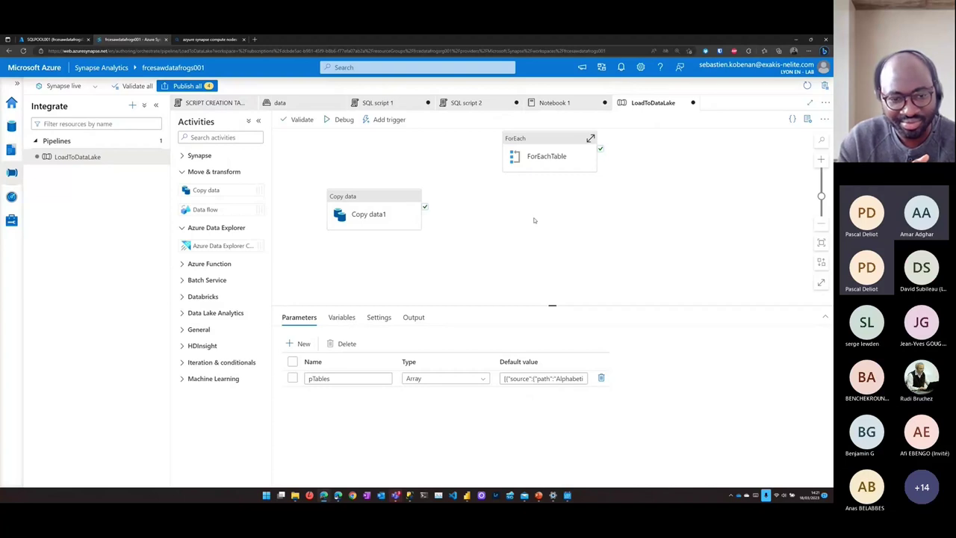
click(391, 221)
key(Delete)
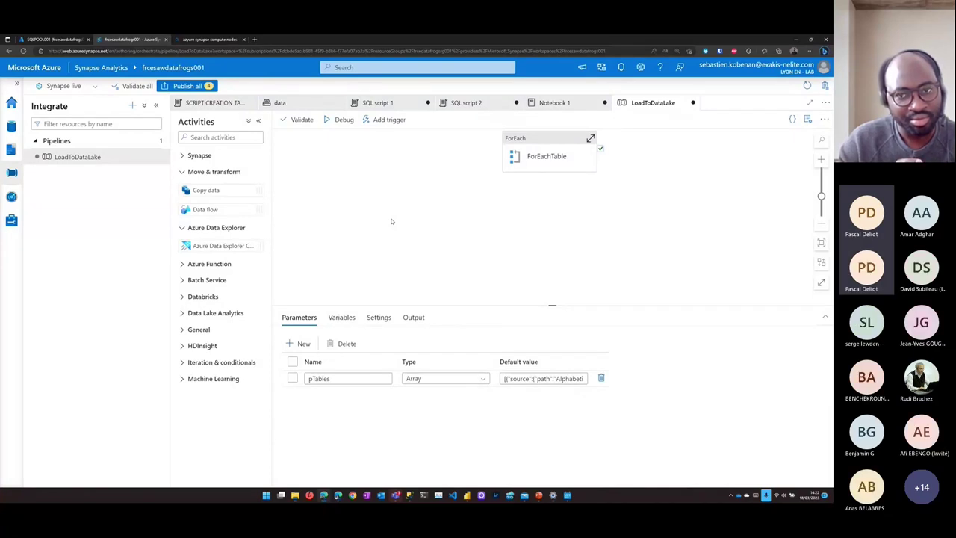
click(233, 106)
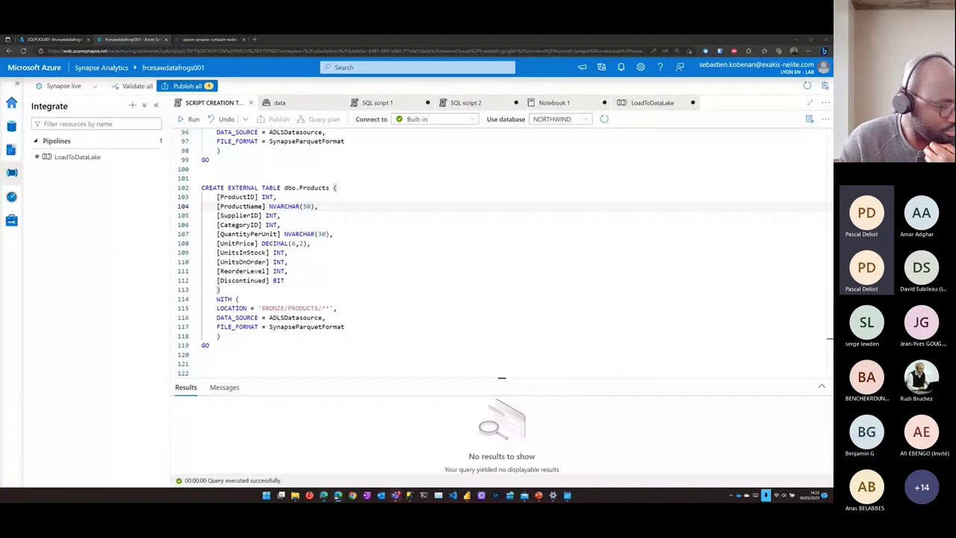
- Open the LoadToDataLake pipeline, and view the workspace's integration runtimes in the management settings
click(455, 284)
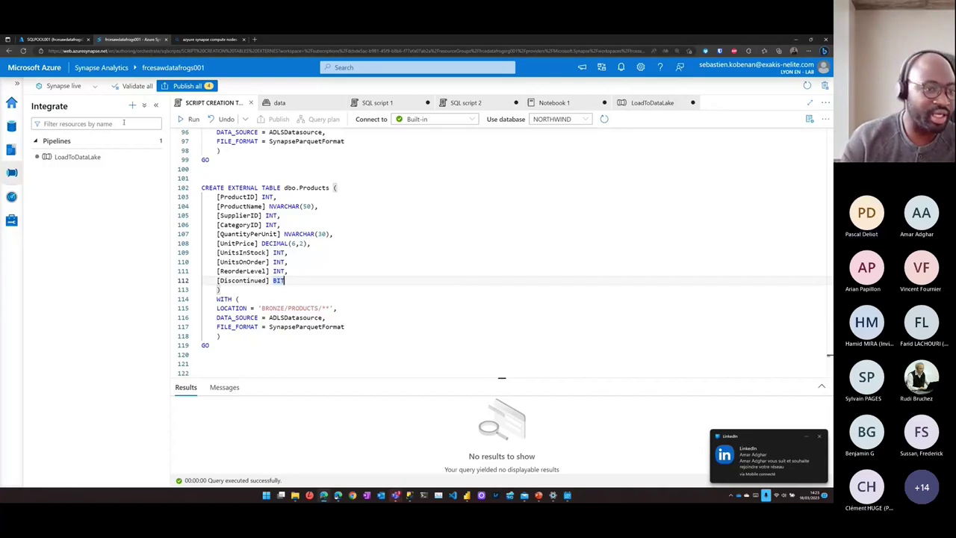
click(78, 157)
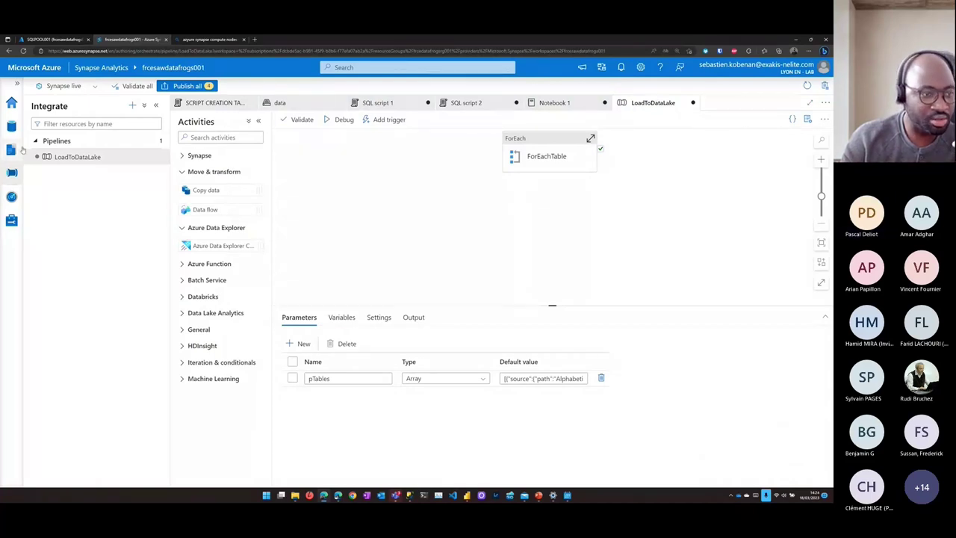
click(11, 221)
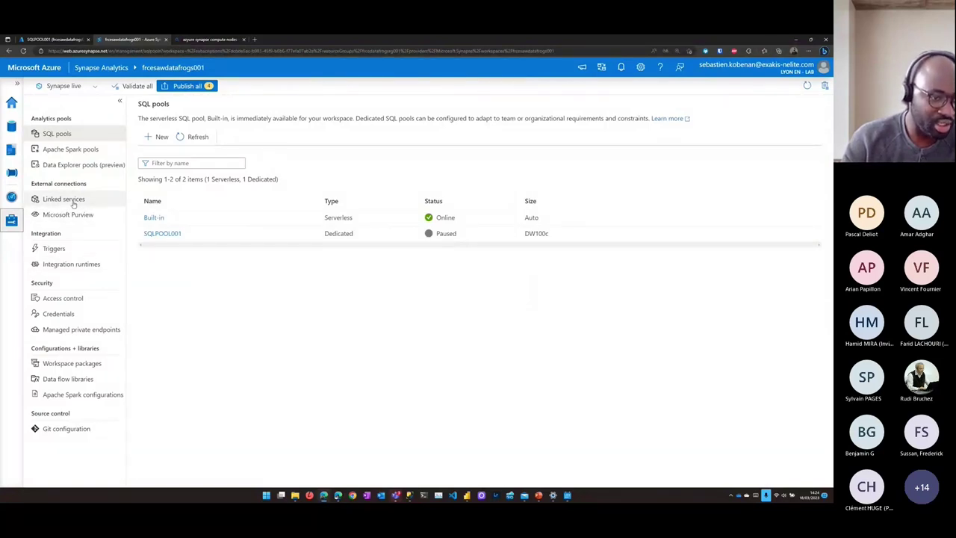
click(83, 265)
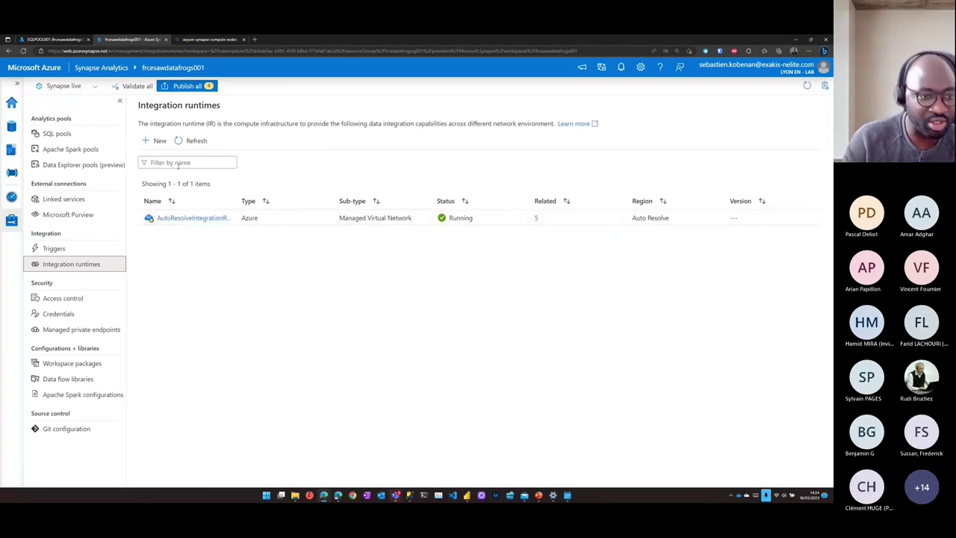
- Start setting up a new Self-Hosted integration runtime as far as its naming page, then cancel the setup
click(157, 140)
click(622, 158)
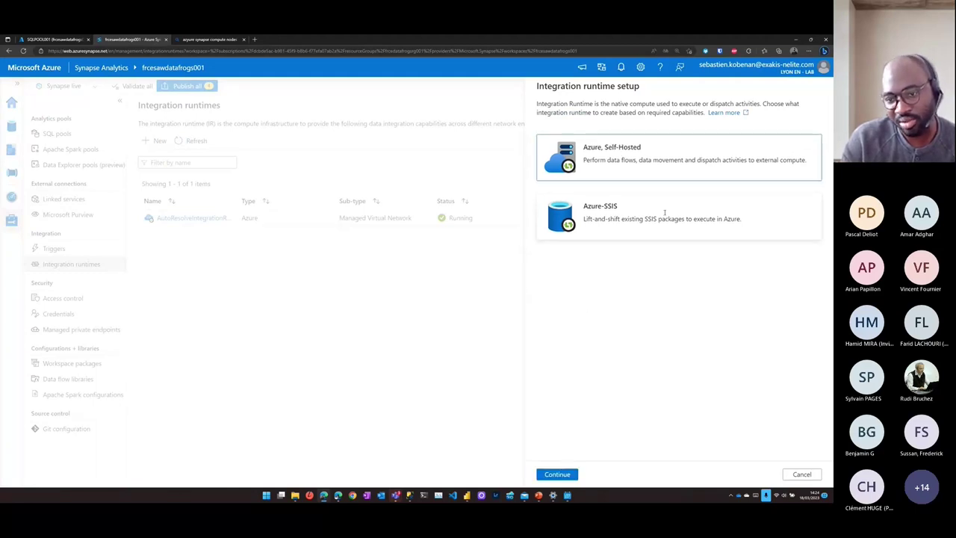
click(566, 476)
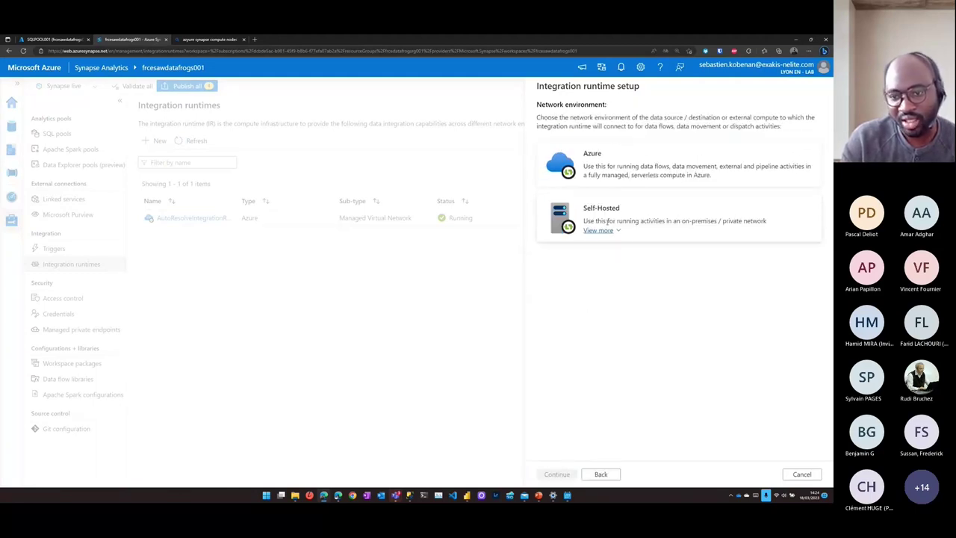
click(700, 220)
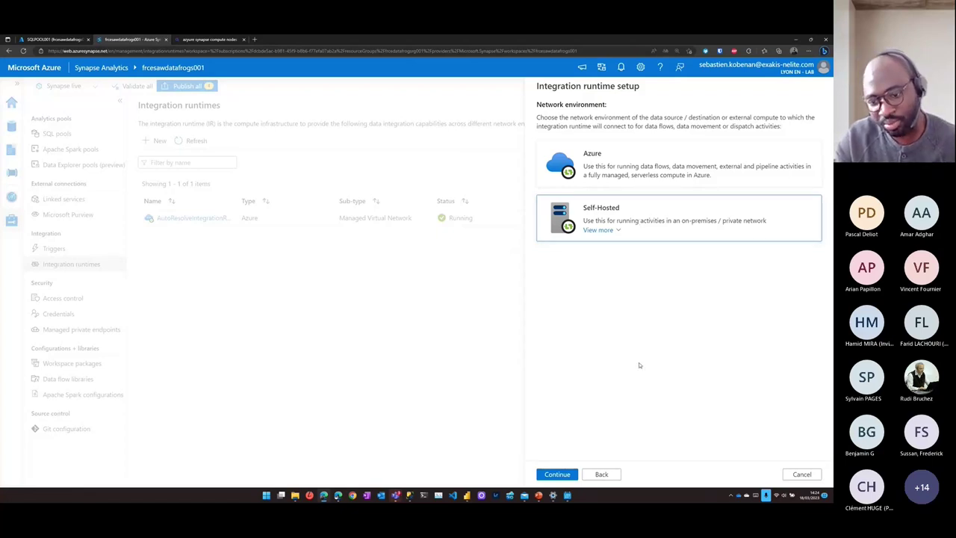
click(560, 477)
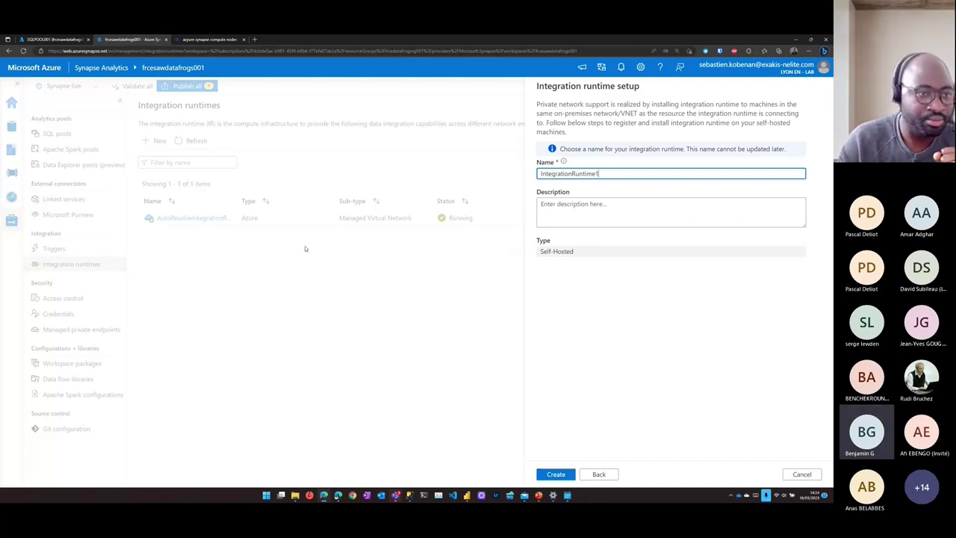
click(801, 473)
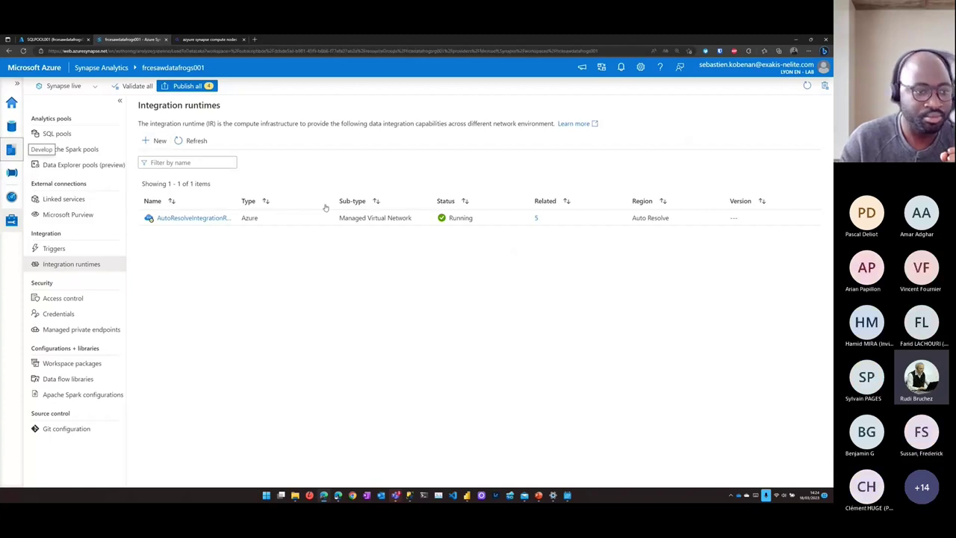
- Return to the workspace's development scripts and show the dbo.Products definition in SCRIPT CREATION TABLES EXTERNES
click(12, 150)
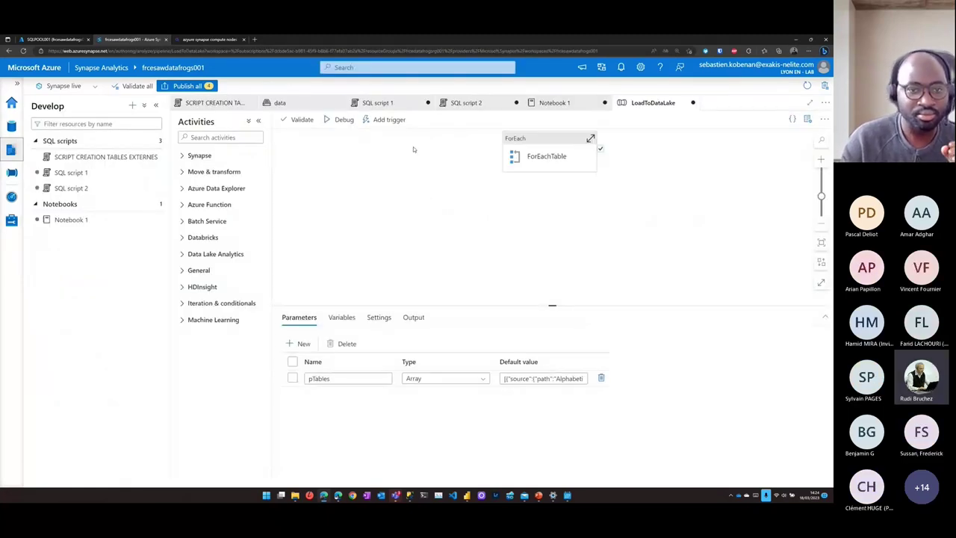
click(228, 104)
click(374, 220)
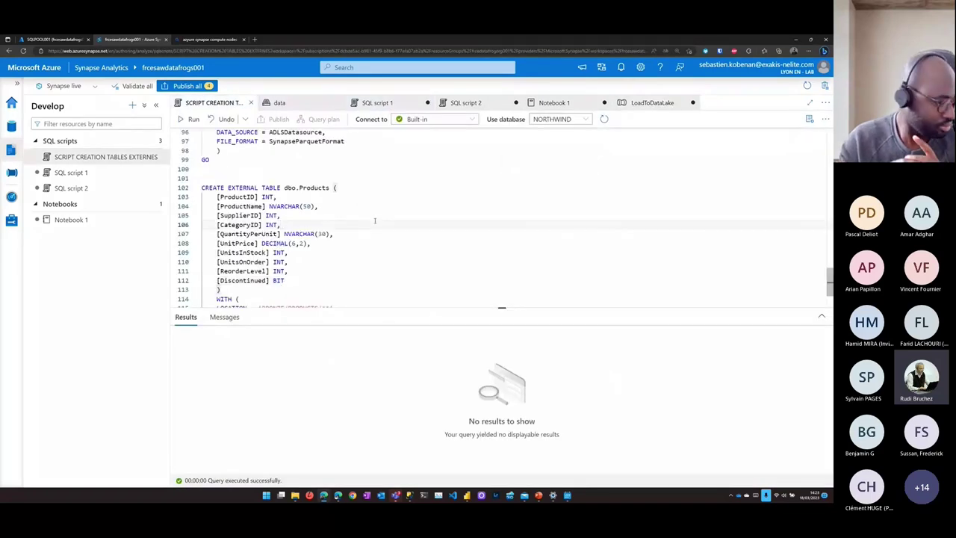